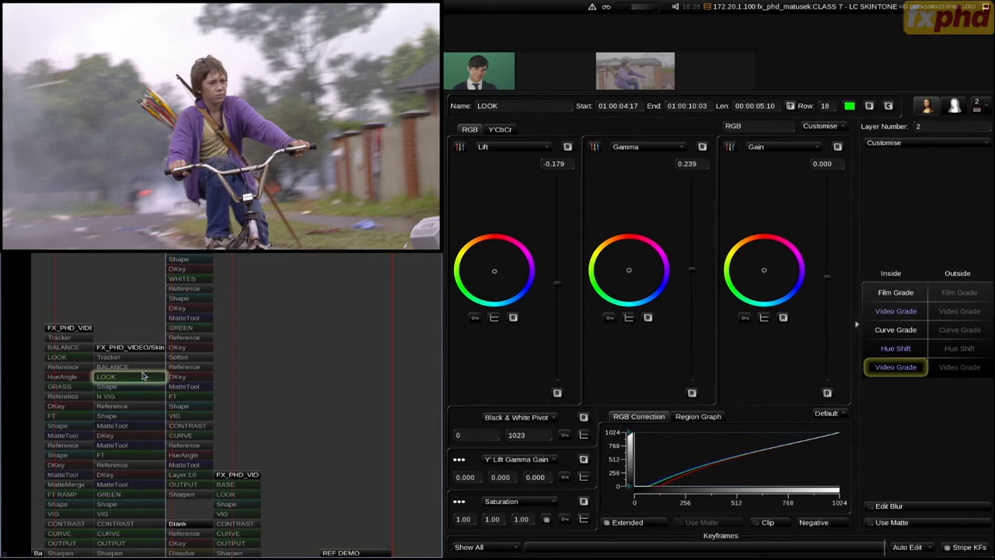
# - Compare the graded skin tones of the boy on the bike, the woman and the man on the grass
pyautogui.press('Down')
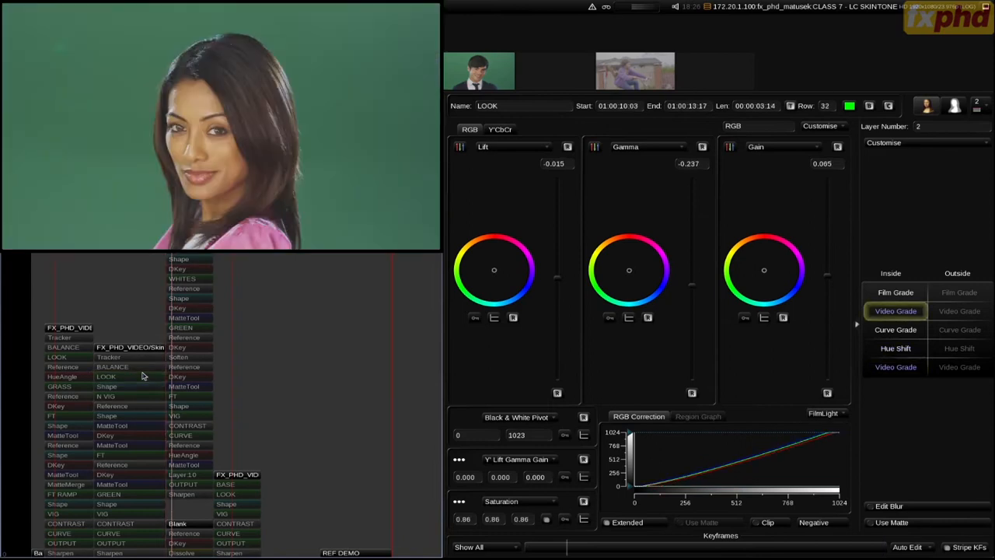
pyautogui.press('Down')
pyautogui.press('Up')
pyautogui.press('Down')
pyautogui.press('Up')
pyautogui.click(142, 376)
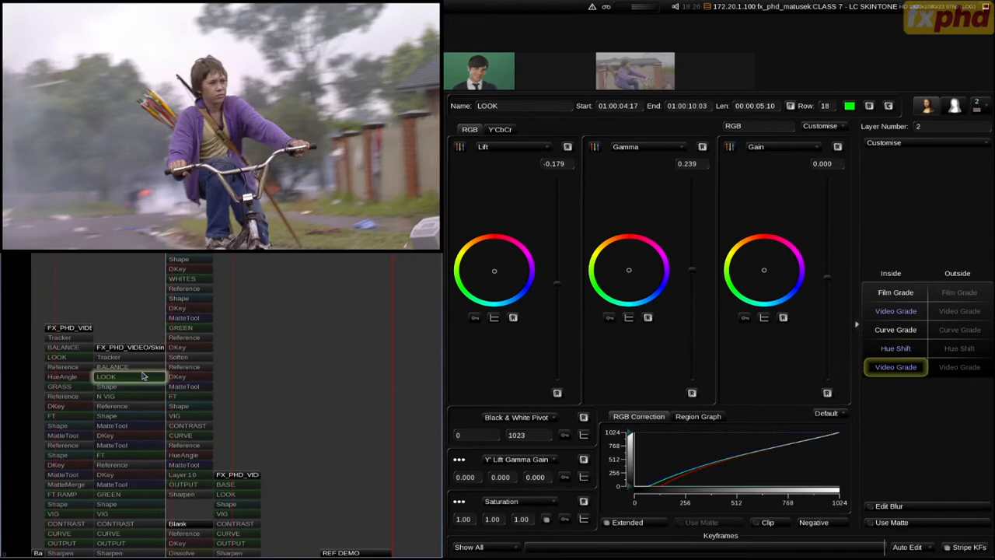
pyautogui.press('space')
pyautogui.hotkey('shift', 'Left')
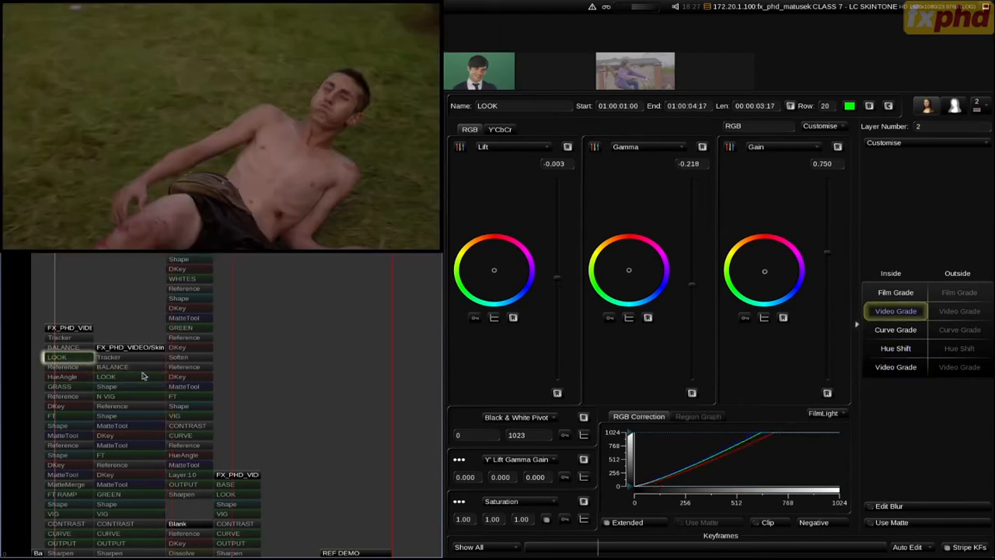
pyautogui.press('space')
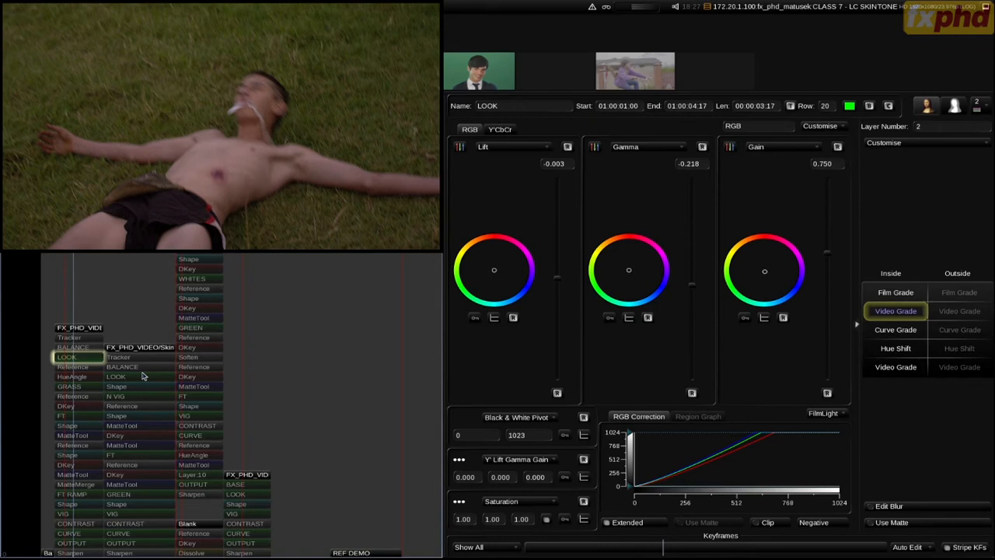
pyautogui.click(140, 376)
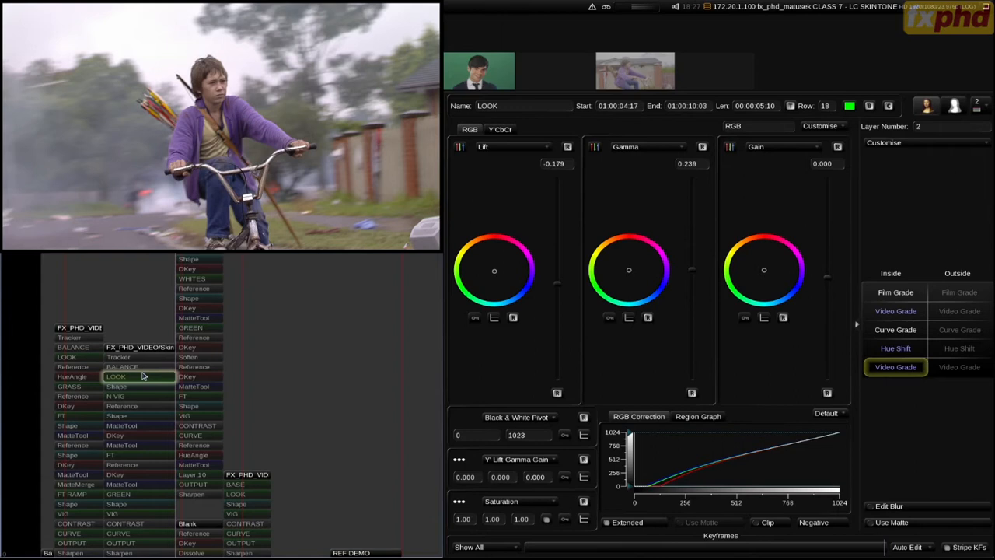
# - Paste the copied stack of grade layers, from BALANCE to Sharpen, onto the REF DEMO shot
pyautogui.press('pagedown')
pyautogui.press('pagedown')
pyautogui.press('pagedown')
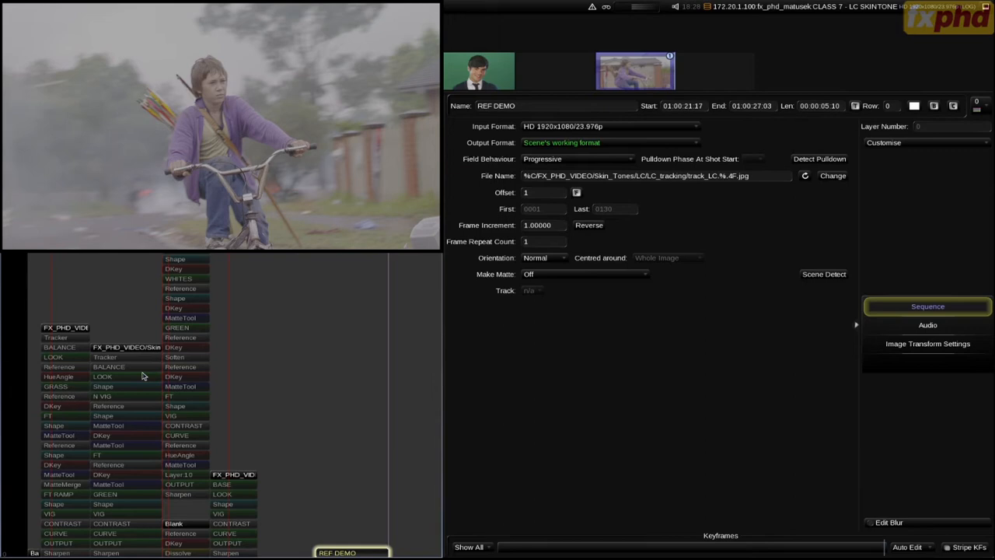
pyautogui.hotkey('ctrl', 'v')
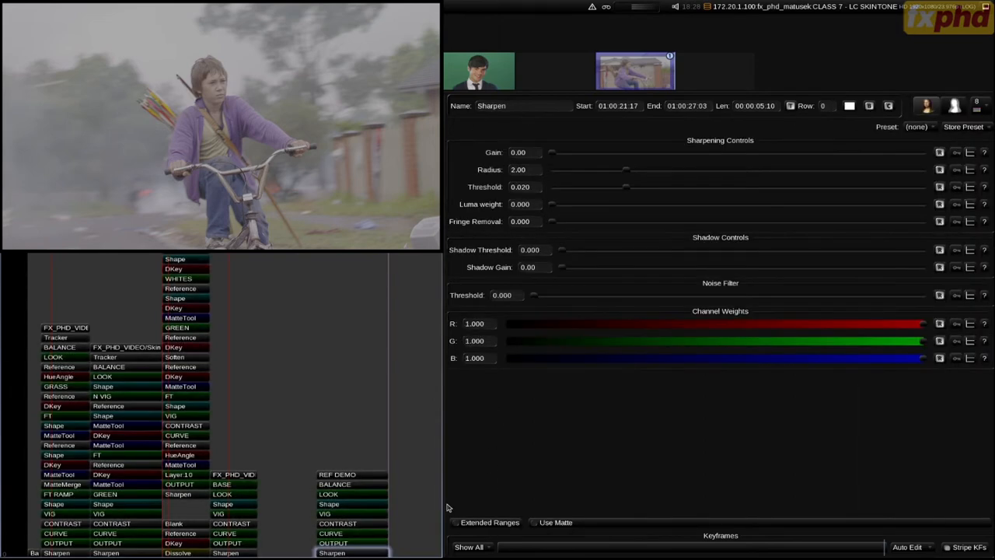
# - Set the REF DEMO shot's BALANCE layer to contrast 3.06 and exposure 0.005, and compare it with the grade bypassed
pyautogui.click(385, 485)
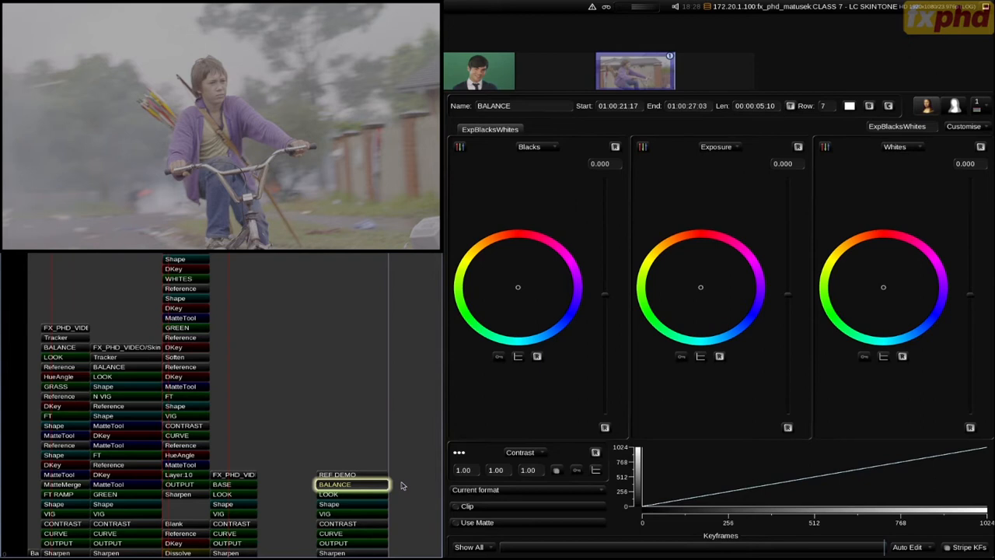
pyautogui.hotkey('ctrl', 'z')
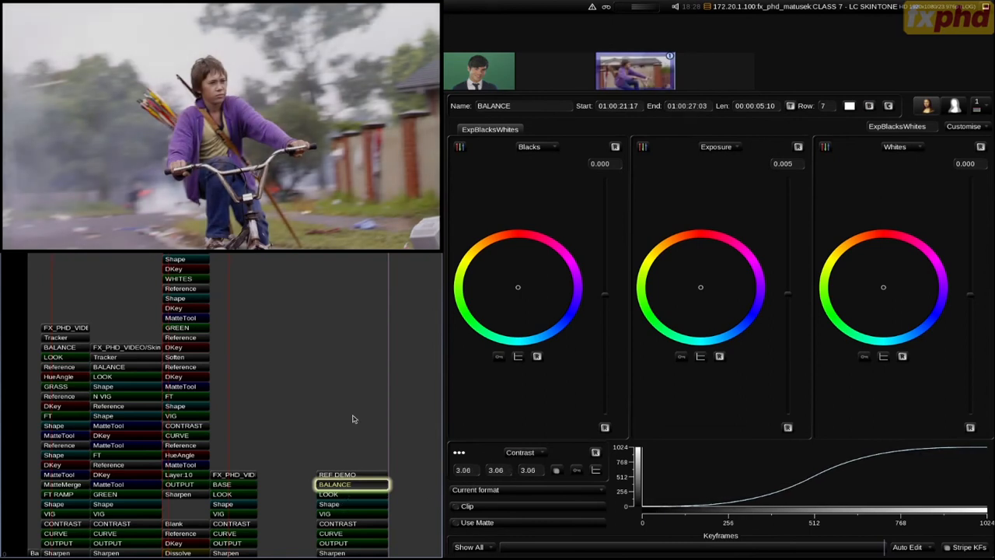
pyautogui.press('b')
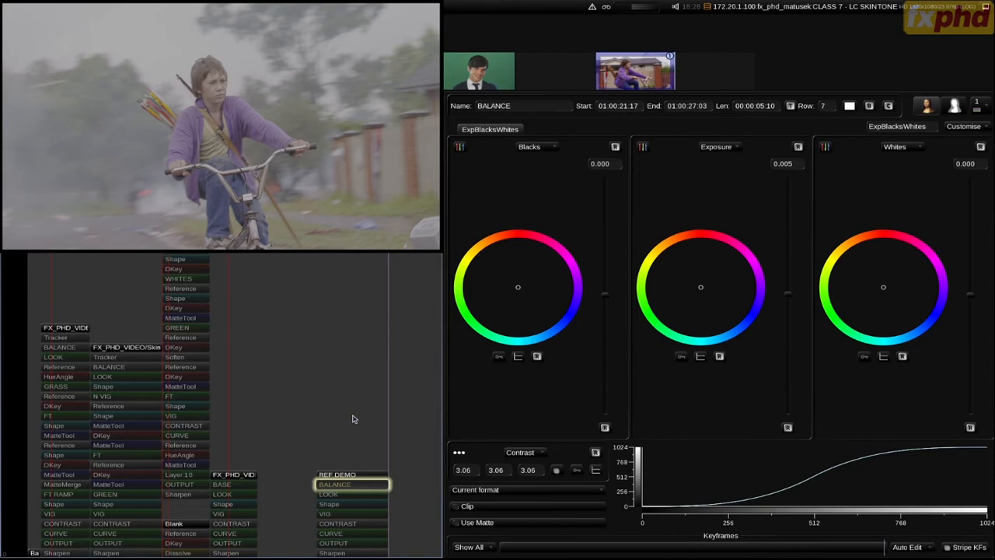
pyautogui.press('b')
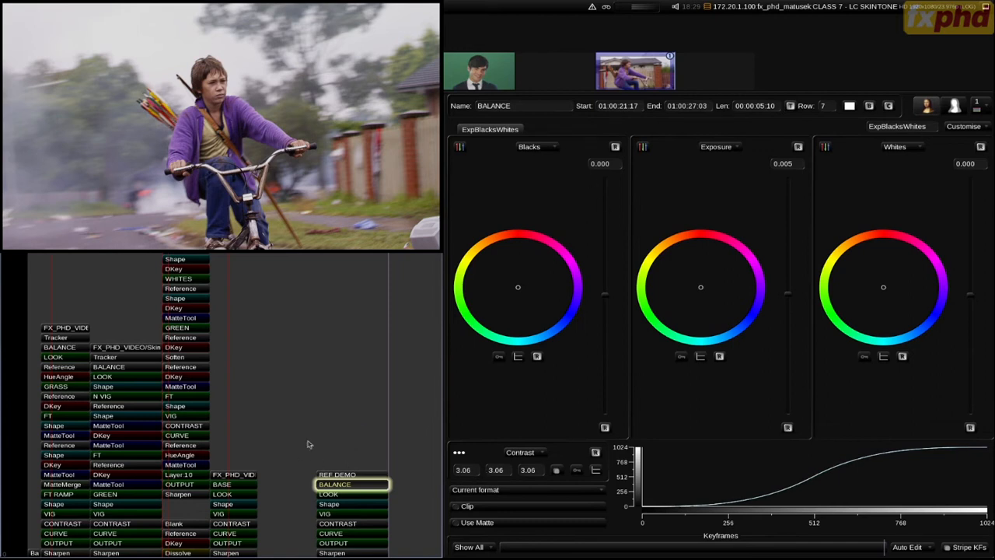
# - Insert a new grade layer below LOOK in the REF DEMO stack and give it a DKey matte
pyautogui.moveTo(317, 421); pyautogui.dragTo(353, 405)
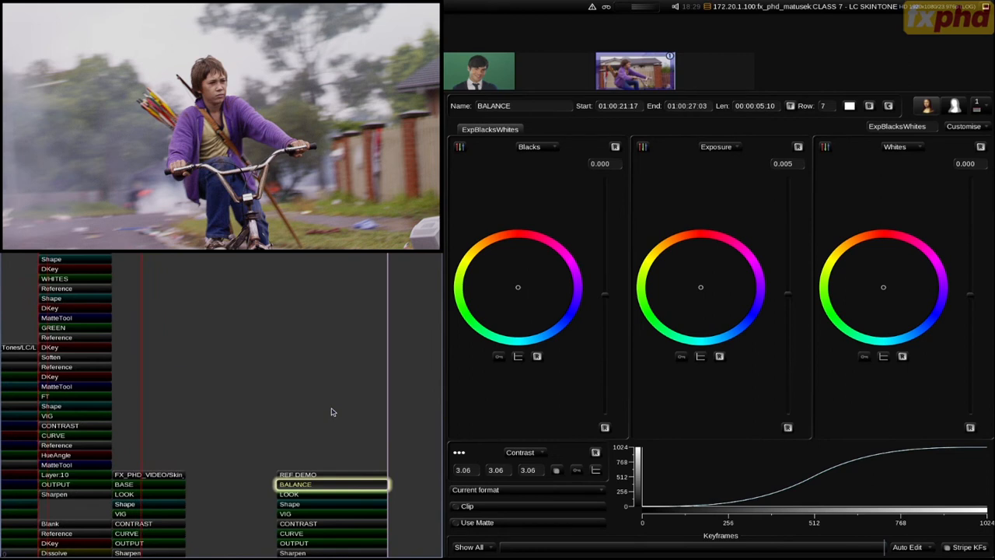
pyautogui.click(305, 495)
pyautogui.press('p')
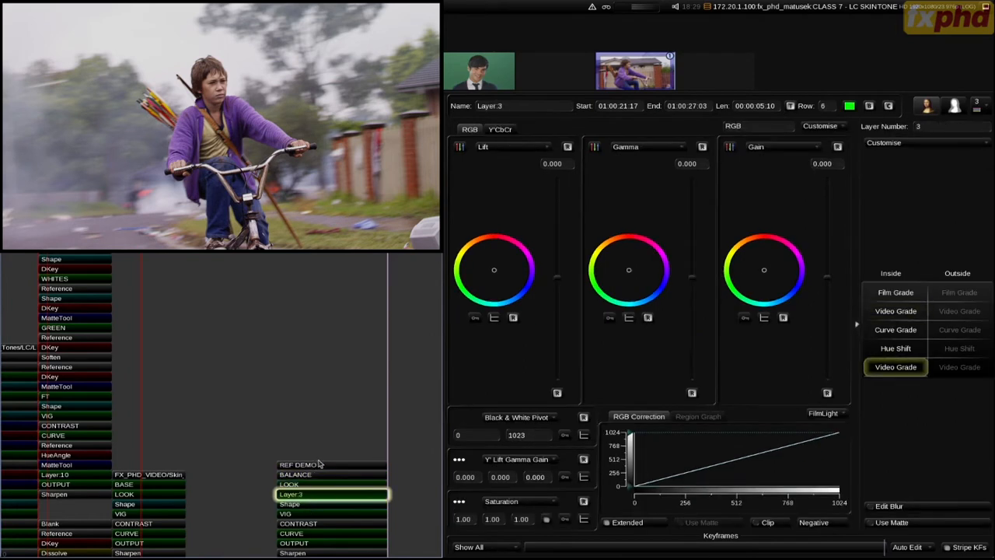
pyautogui.press('k')
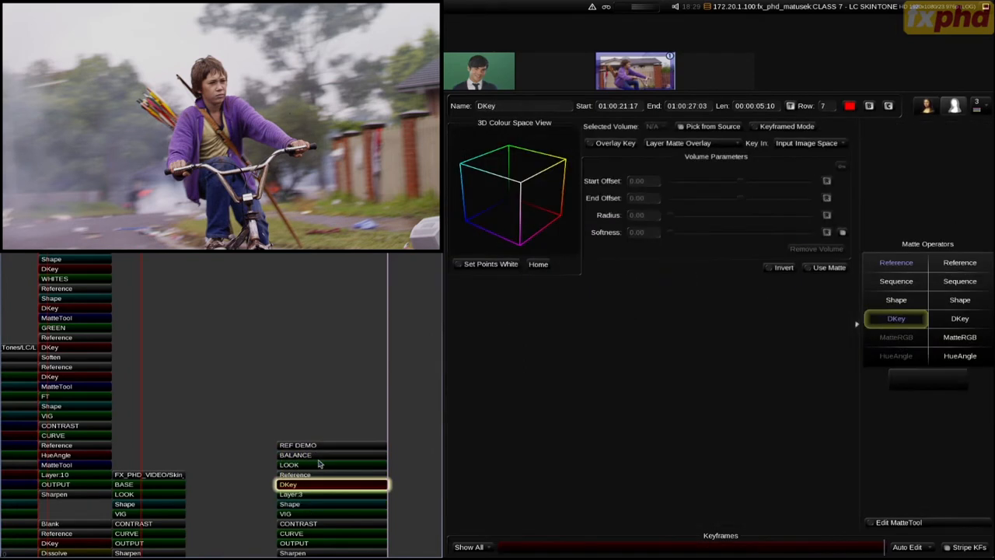
# - Try keying the boy's facial skin from the raw image, and remove the sampled volume
pyautogui.moveTo(208, 87); pyautogui.dragTo(217, 96)
pyautogui.press('m')
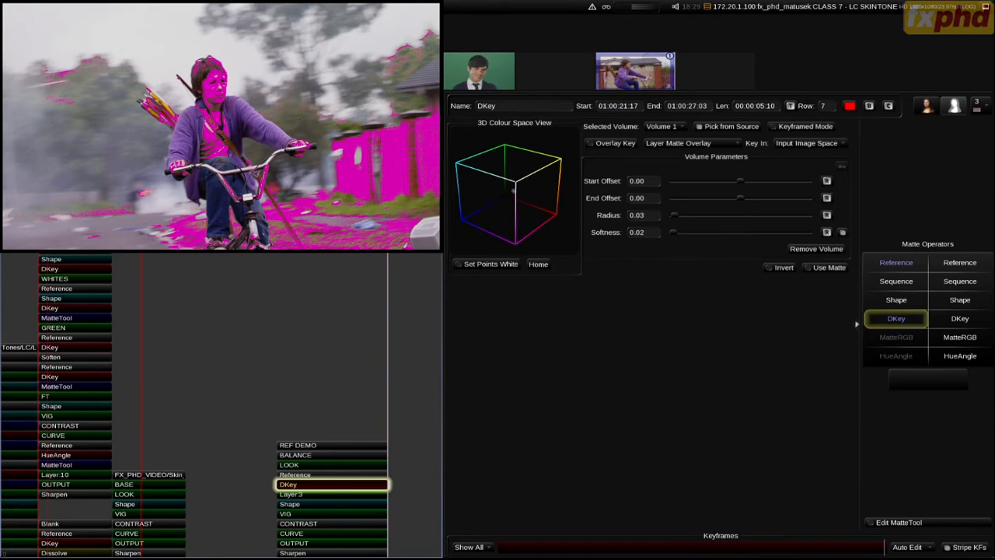
pyautogui.press('Delete')
pyautogui.hotkey('ctrl', 'z')
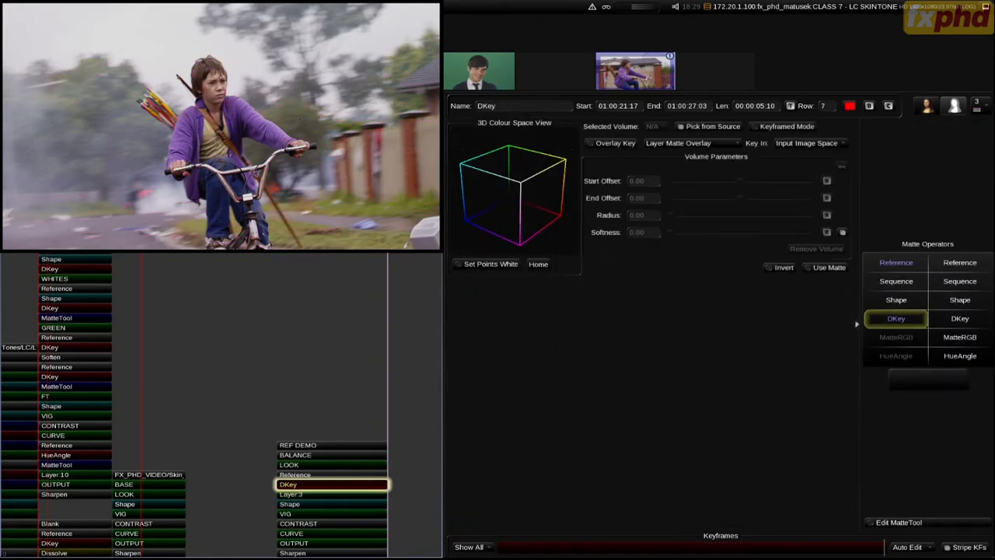
# - Change the source image of the Reference strip above the new layer's DKey
pyautogui.click(332, 476)
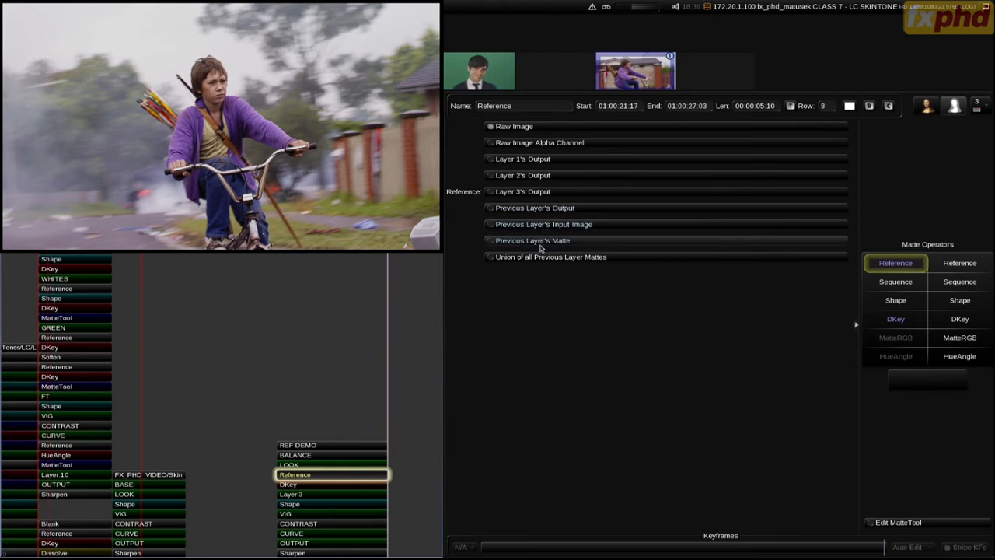
pyautogui.scroll(-1, 548, 208)
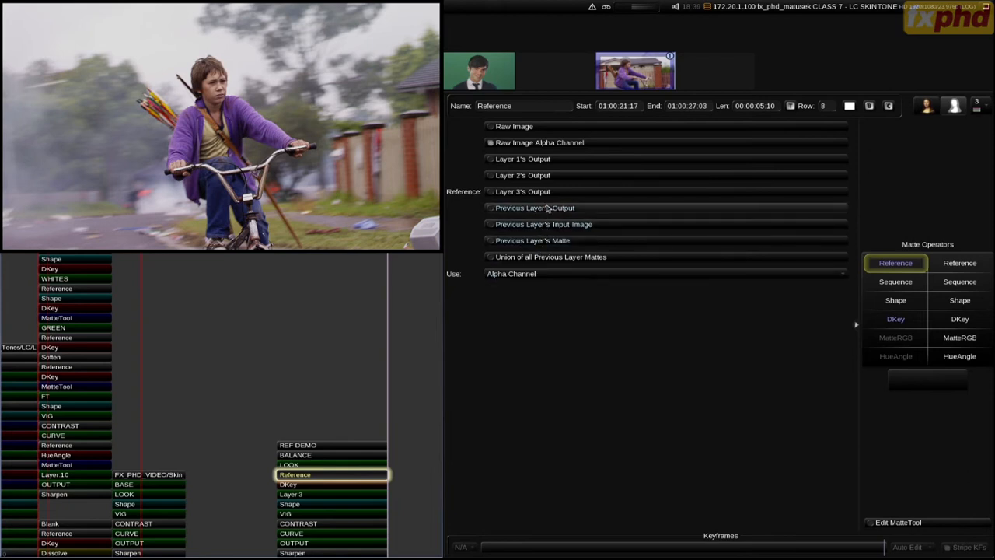
pyautogui.scroll(-1, 548, 209)
pyautogui.press('Down')
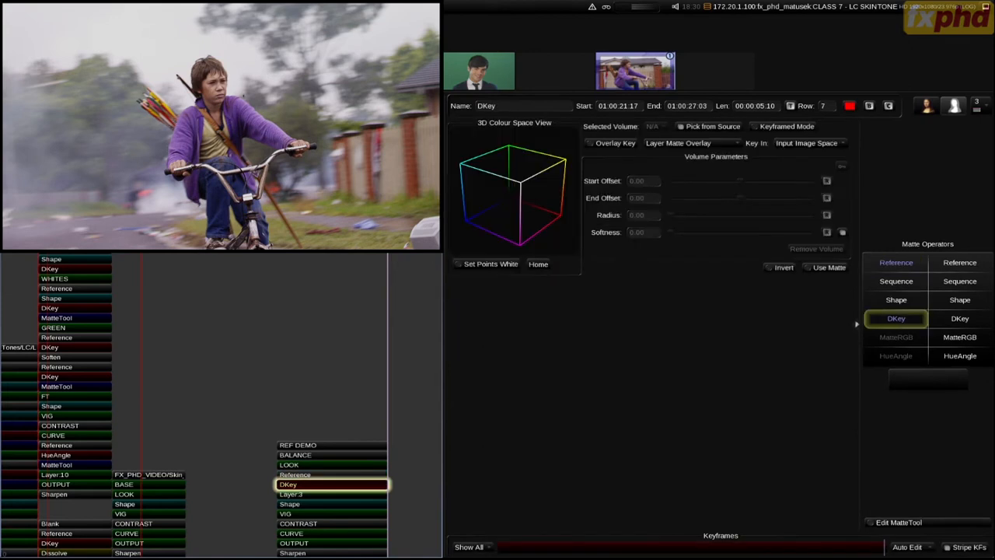
# - Key the boy's skin with the DKey by sampling nine colour volumes across his face
pyautogui.moveTo(210, 81); pyautogui.dragTo(216, 87)
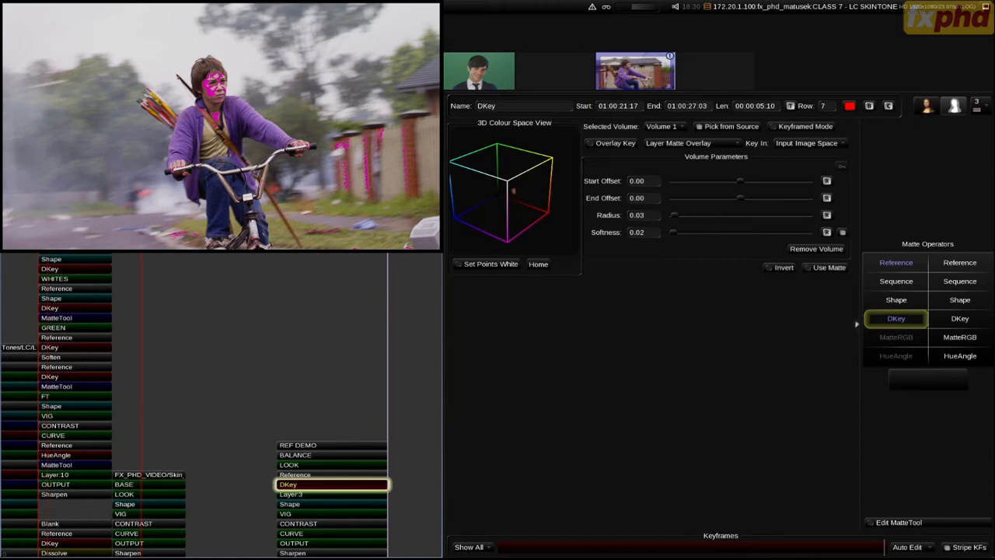
pyautogui.keyDown('shift'); pyautogui.click(212, 84); pyautogui.keyUp('shift')
pyautogui.keyDown('shift'); pyautogui.click(217, 92); pyautogui.keyUp('shift')
pyautogui.keyDown('shift'); pyautogui.click(214, 76); pyautogui.keyUp('shift')
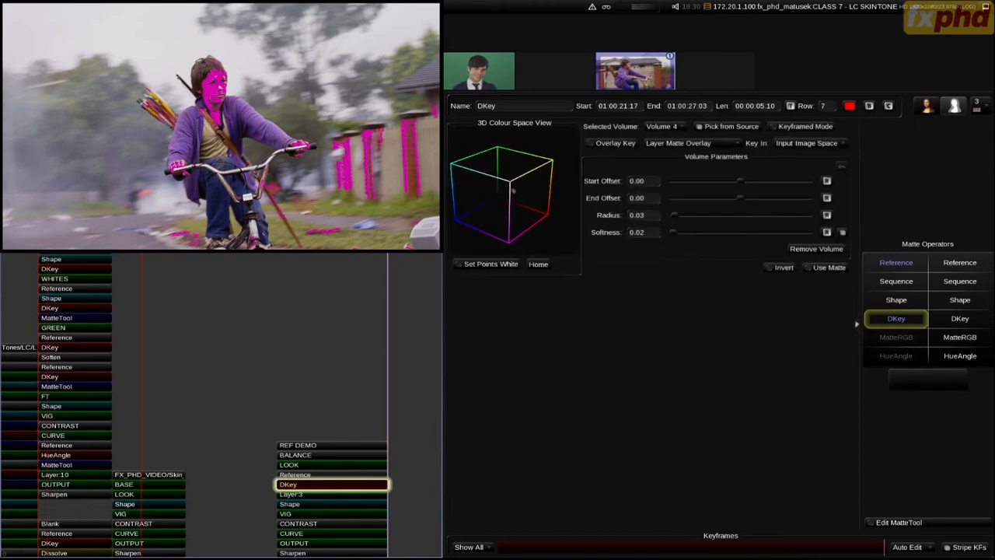
pyautogui.keyDown('shift'); pyautogui.click(220, 88); pyautogui.keyUp('shift')
pyautogui.keyDown('shift'); pyautogui.click(214, 104); pyautogui.keyUp('shift')
pyautogui.keyDown('shift'); pyautogui.click(219, 92); pyautogui.keyUp('shift')
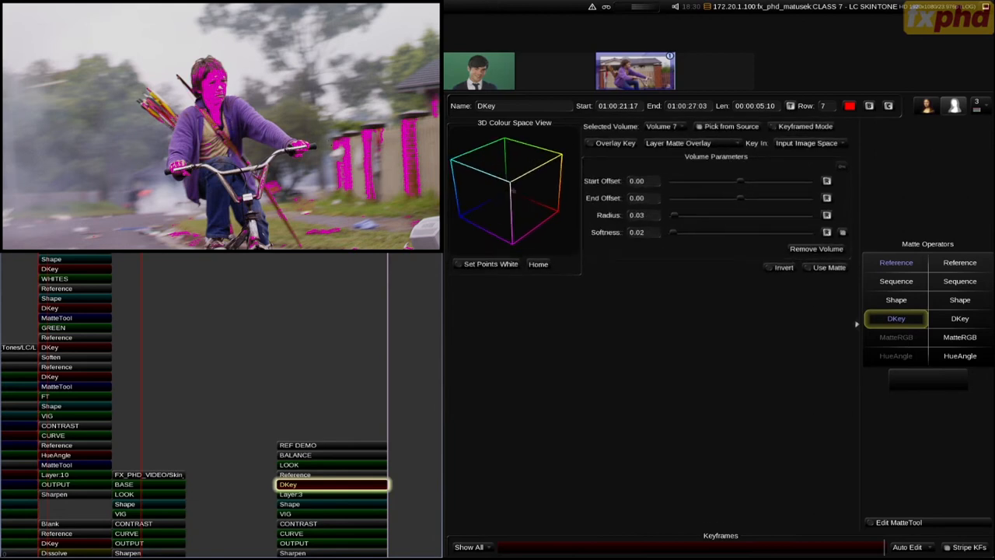
pyautogui.keyDown('shift'); pyautogui.click(220, 87); pyautogui.keyUp('shift')
pyautogui.keyDown('shift'); pyautogui.click(219, 89); pyautogui.keyUp('shift')
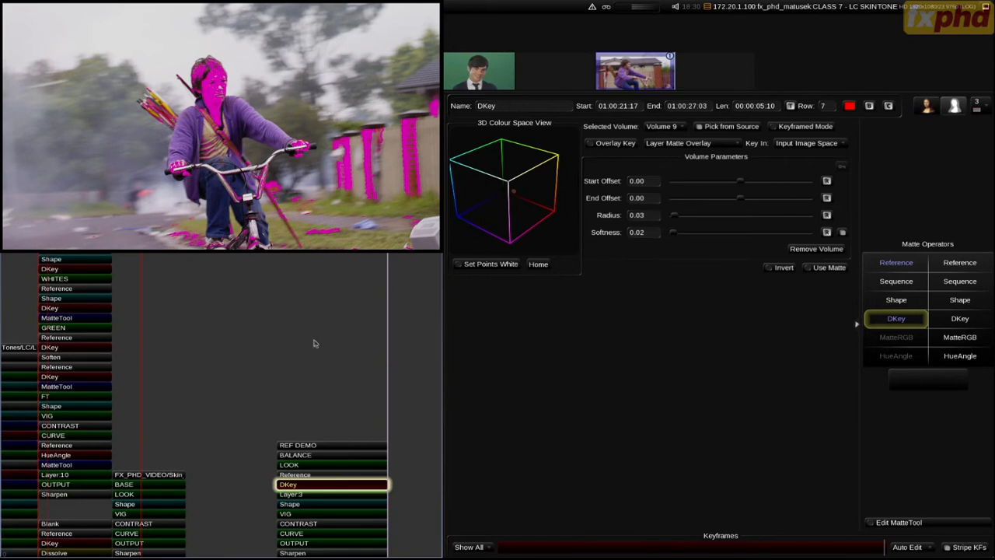
# - View the final image without the matte overlay and open the REF DEMO shot's LOOK layer
pyautogui.scroll(-4, 376, 367)
pyautogui.click(382, 358)
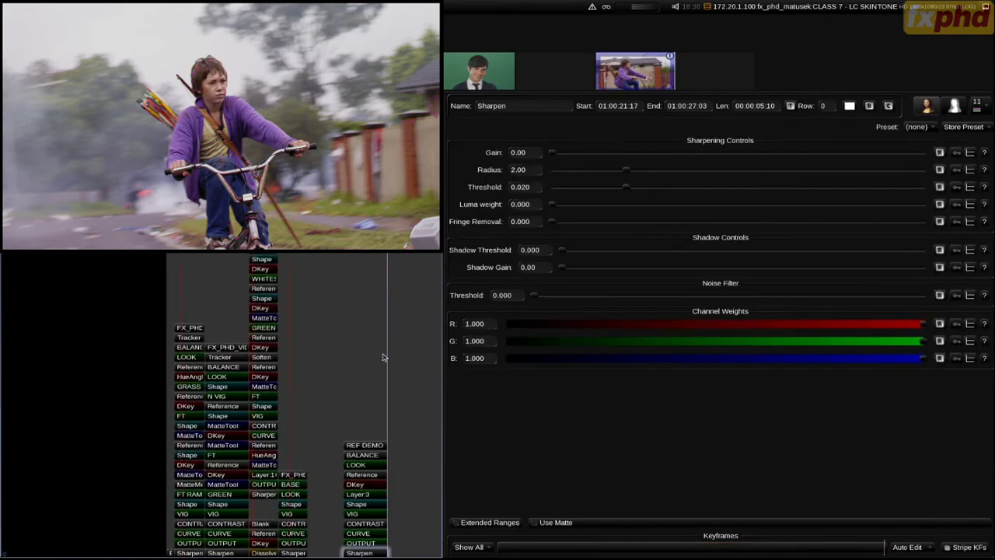
pyautogui.click(366, 445)
pyautogui.click(364, 464)
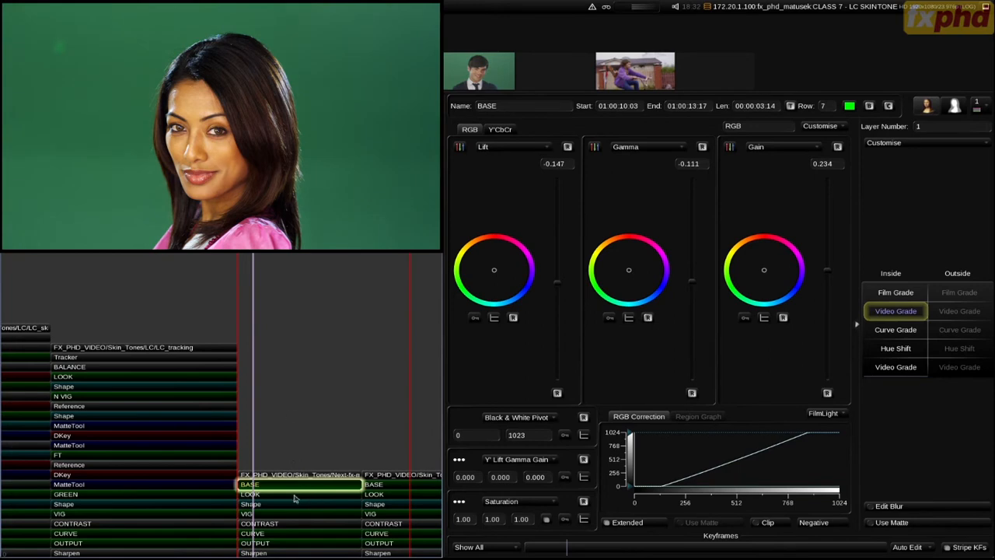
# - Insert a Blank at the bottom of the woman's stack and set its R, G and B to 1.000
pyautogui.press('pagedown')
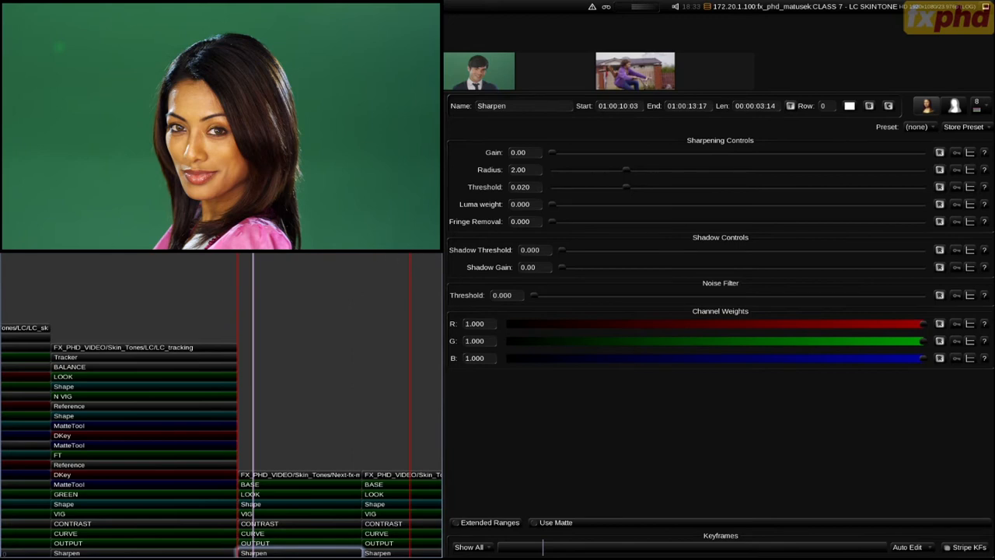
pyautogui.press('i')
pyautogui.press('b')
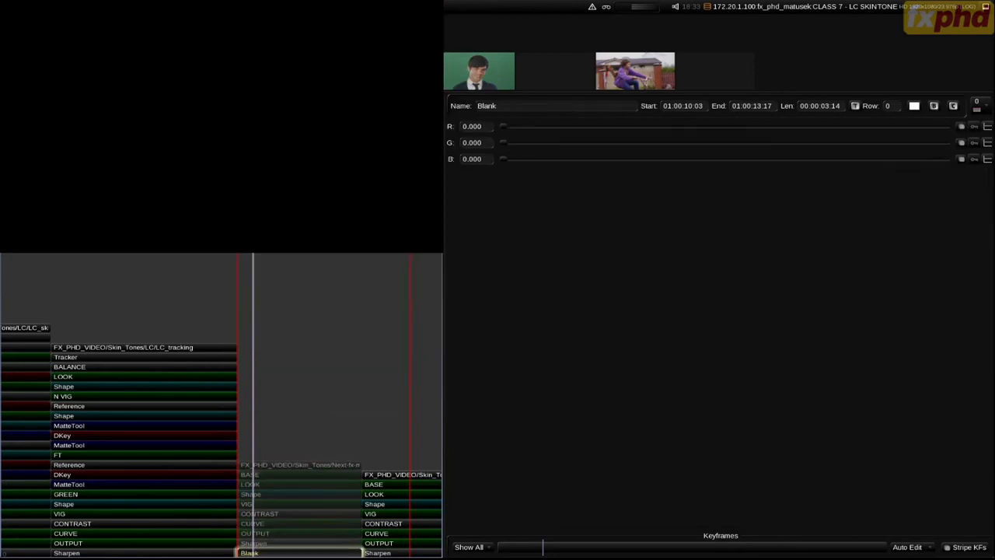
pyautogui.moveTo(514, 143); pyautogui.dragTo(973, 156)
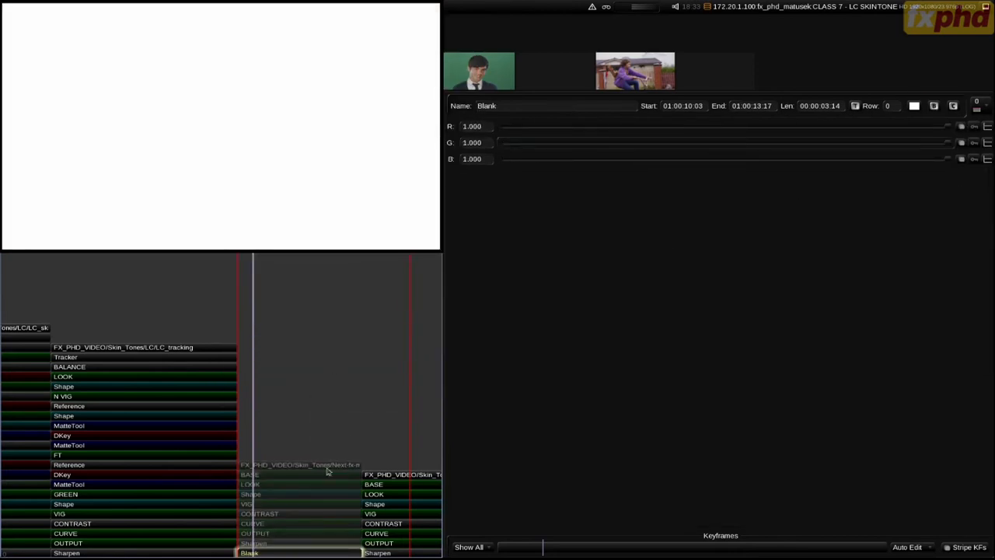
# - Insert a Dissolve below the Blank and key the green backdrop behind the woman with a DKey
pyautogui.press('i')
pyautogui.press('d')
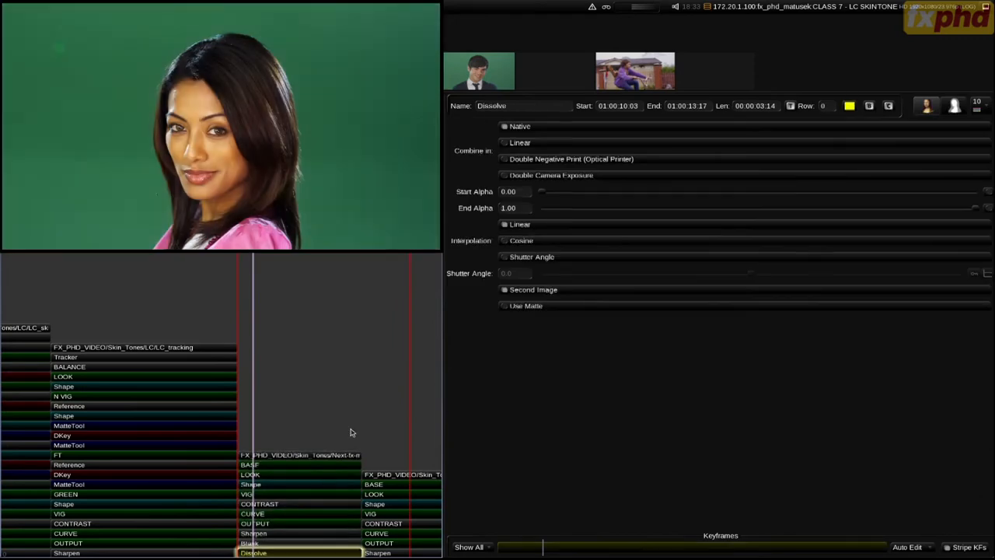
pyautogui.press('k')
pyautogui.click(387, 68)
pyautogui.moveTo(46, 186); pyautogui.dragTo(57, 197)
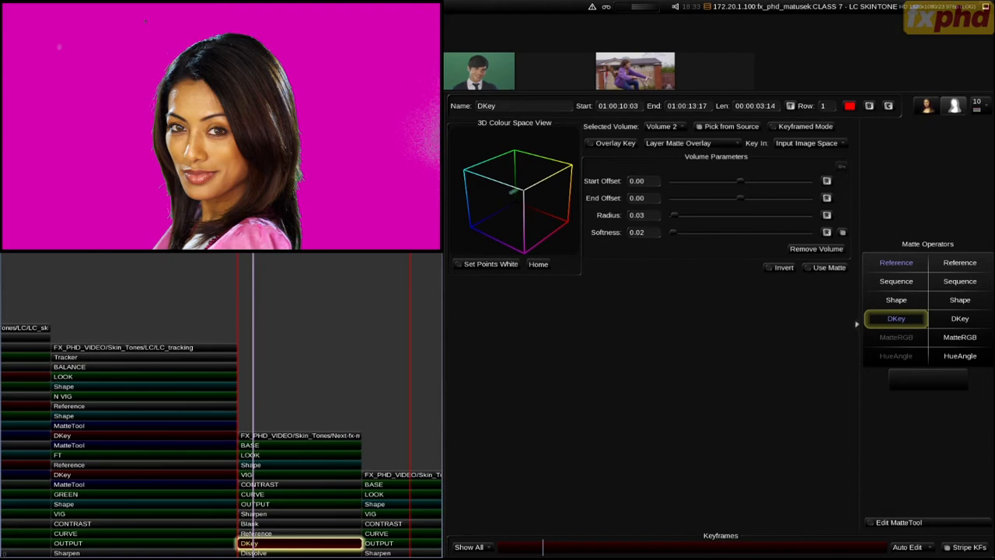
# - Add the unkeyed green patches beside and above the woman to the Dissolve's DKey
pyautogui.press('Down')
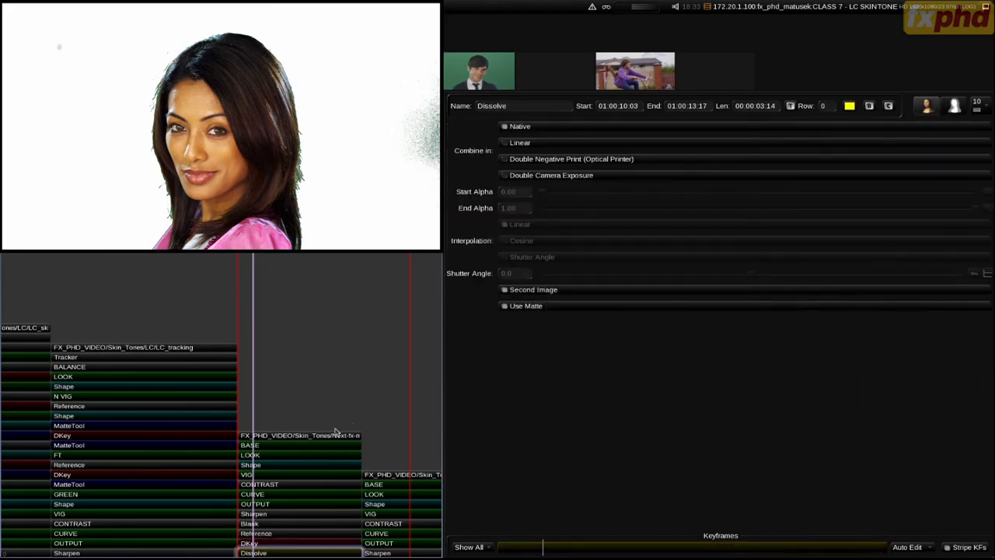
pyautogui.press('Up')
pyautogui.moveTo(424, 129); pyautogui.dragTo(411, 151)
pyautogui.moveTo(59, 46); pyautogui.dragTo(66, 63)
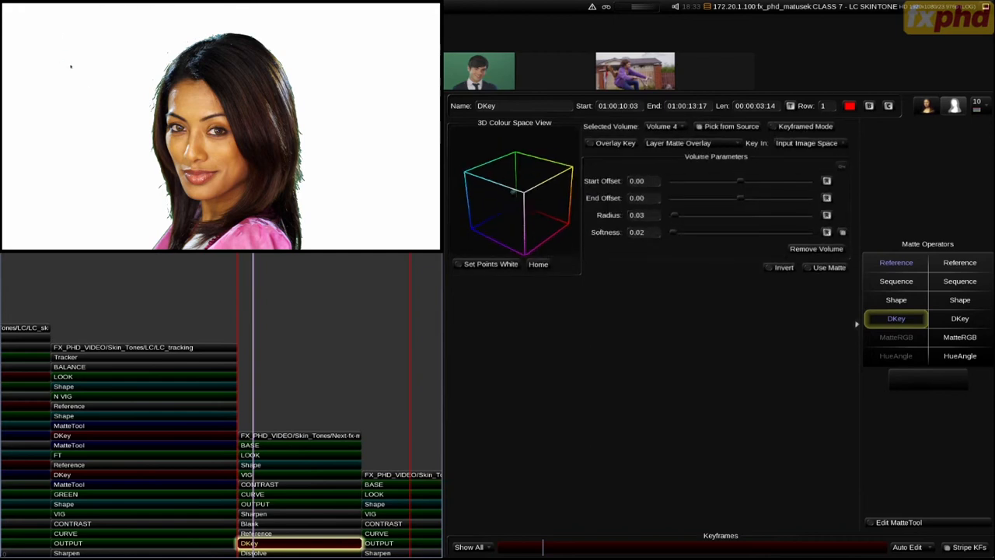
# - Try a grey background of 0.274 in the Blank, and return R, G and B to 1.000
pyautogui.click(289, 525)
pyautogui.moveTo(918, 142); pyautogui.dragTo(623, 145)
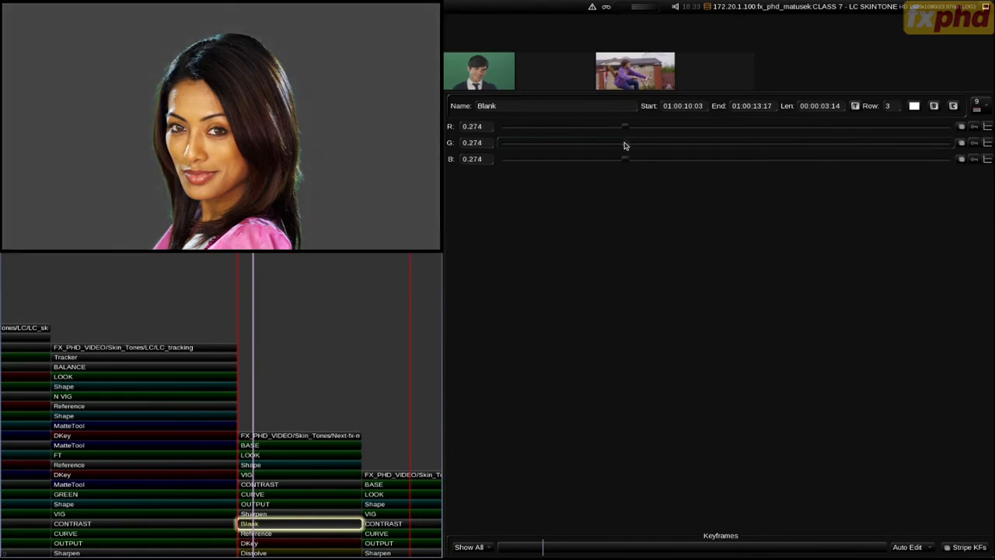
pyautogui.moveTo(625, 146); pyautogui.dragTo(994, 134)
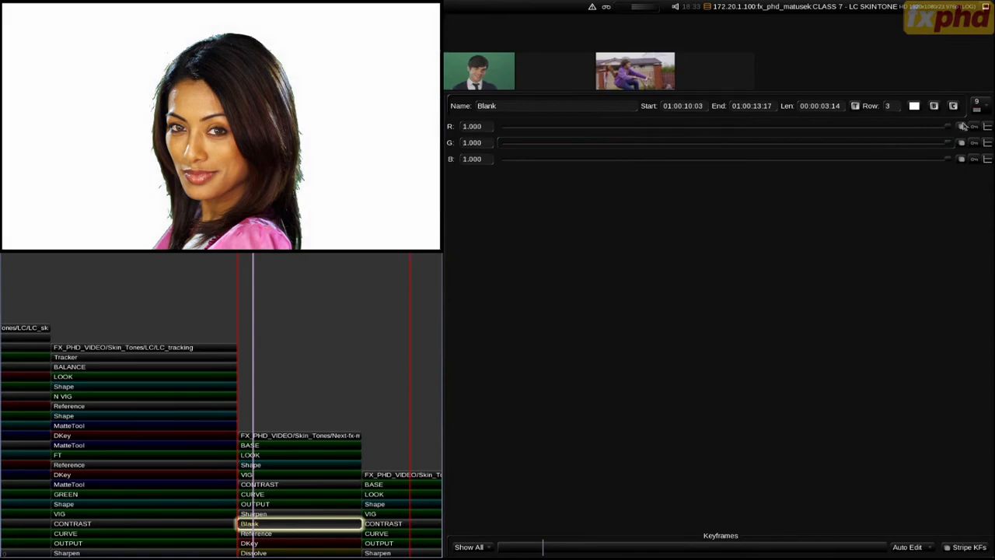
pyautogui.moveTo(947, 145)
pyautogui.mouseDown()
pyautogui.moveTo(816, 132)
pyautogui.moveTo(937, 129)
pyautogui.moveTo(931, 135)
pyautogui.moveTo(960, 153)
pyautogui.moveTo(940, 150)
pyautogui.moveTo(954, 150)
pyautogui.mouseUp()
# - Compare the woman's image with and without the LOOK layer's grade
pyautogui.click(257, 456)
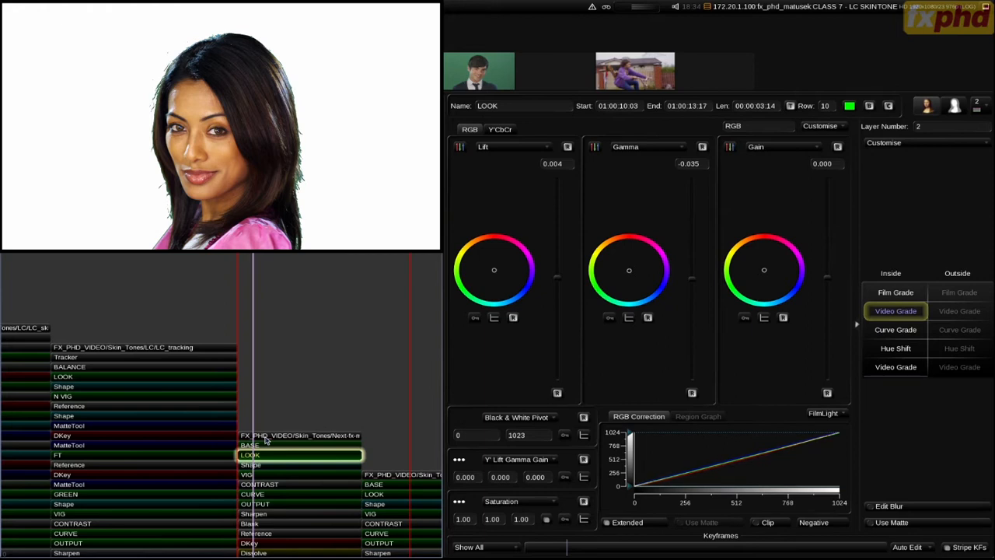
pyautogui.press('b')
pyautogui.press('b')
pyautogui.press('b')
pyautogui.press('b')
pyautogui.press('b')
pyautogui.press('b')
pyautogui.press('b')
pyautogui.press('b')
# - Insert a new layer with a DKey matte directly below the LOOK layer in the woman's stack
pyautogui.press('p')
pyautogui.press('k')
pyautogui.press('Up')
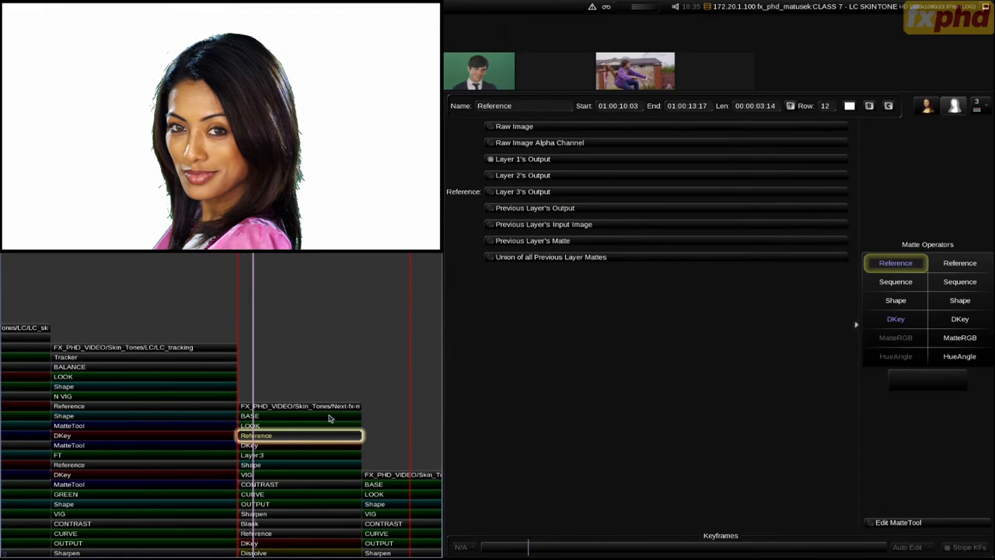
pyautogui.press('Down')
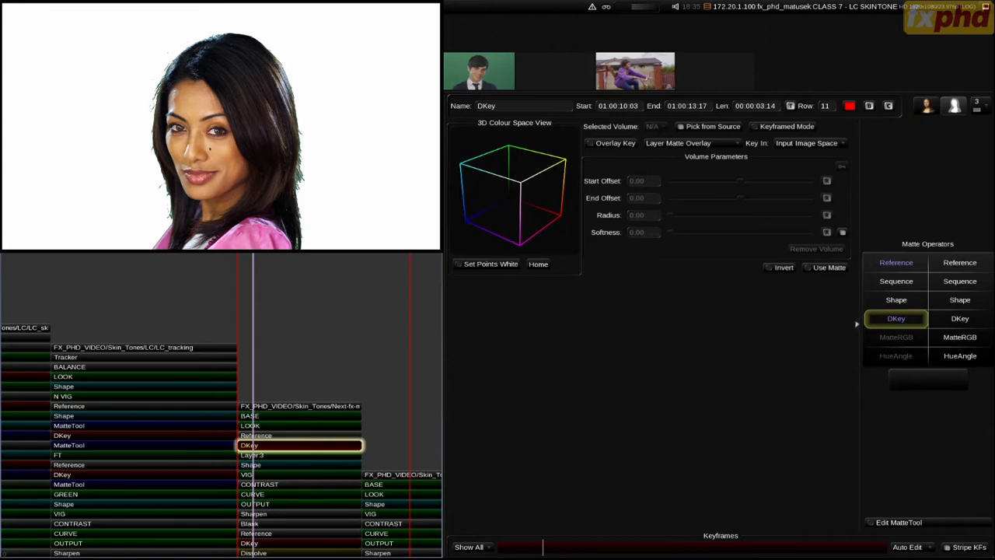
# - Key the woman's facial skin with the new layer's DKey by sampling the cheek, nose and chin areas
pyautogui.click(208, 149)
pyautogui.moveTo(201, 148)
pyautogui.mouseDown()
pyautogui.moveTo(226, 185)
pyautogui.moveTo(218, 207)
pyautogui.moveTo(231, 191)
pyautogui.mouseUp()
pyautogui.hotkey('ctrl', 'z')
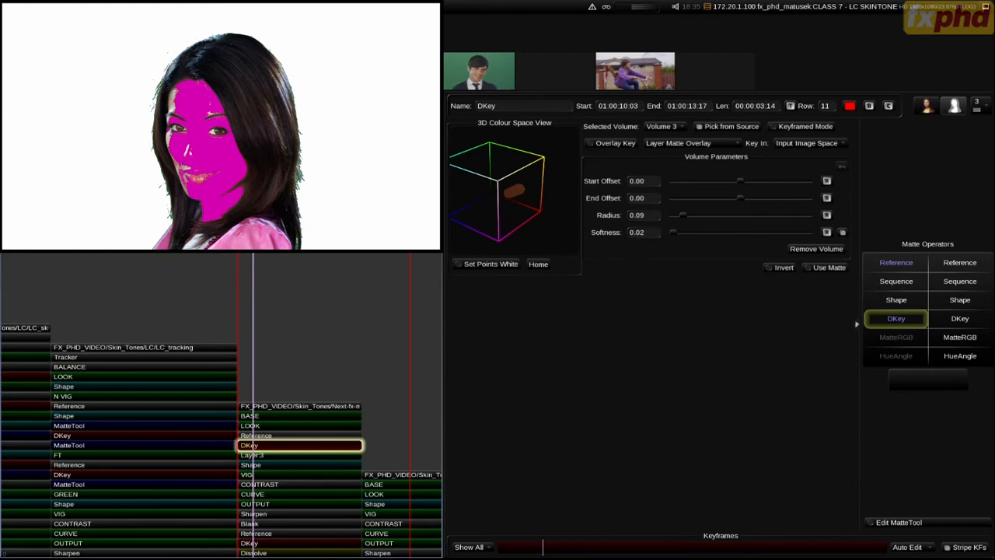
pyautogui.click(184, 167)
pyautogui.click(185, 181)
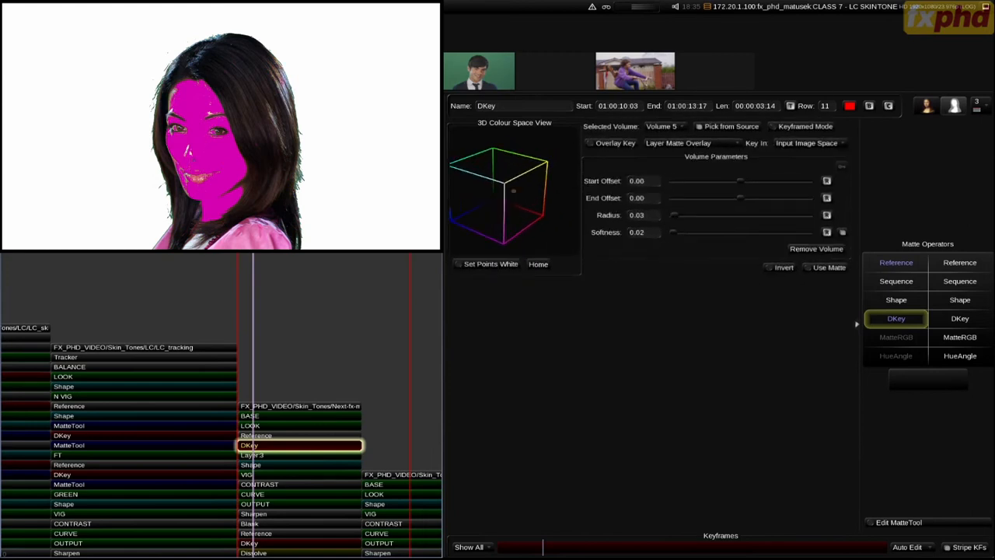
# - Add the unkeyed patches on the nose, lips and mouth corner to the skin key
pyautogui.click(189, 157)
pyautogui.click(204, 180)
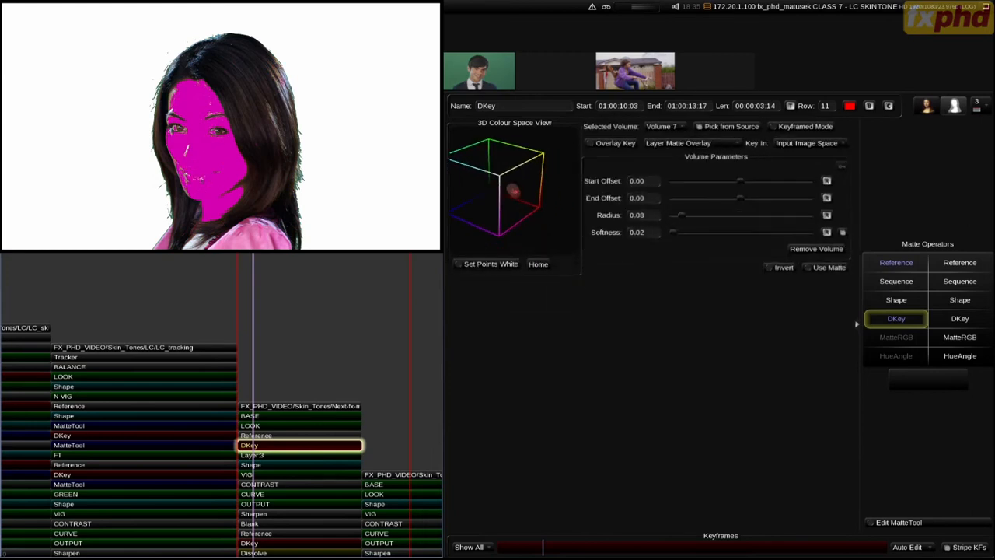
pyautogui.click(187, 150)
pyautogui.click(184, 175)
pyautogui.click(187, 179)
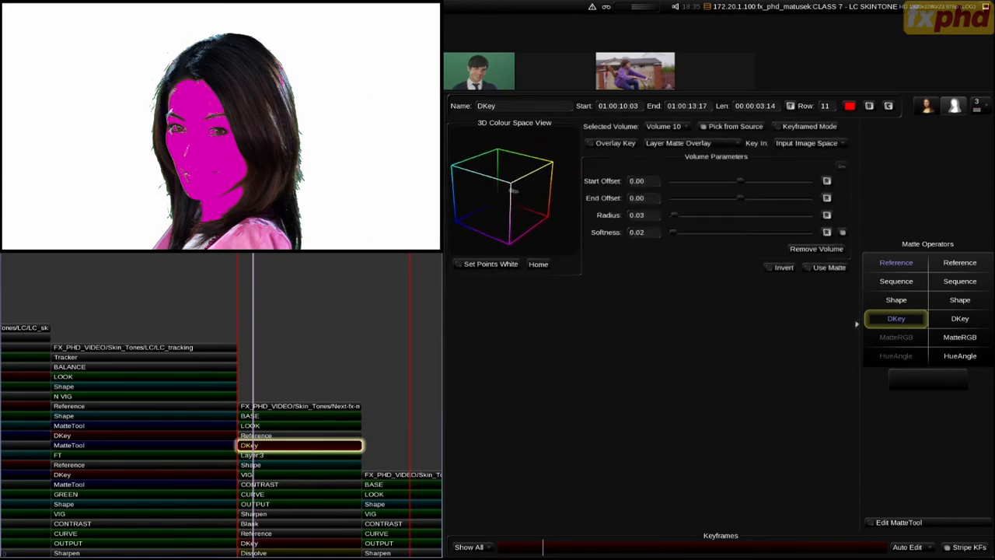
pyautogui.click(187, 177)
pyautogui.click(186, 176)
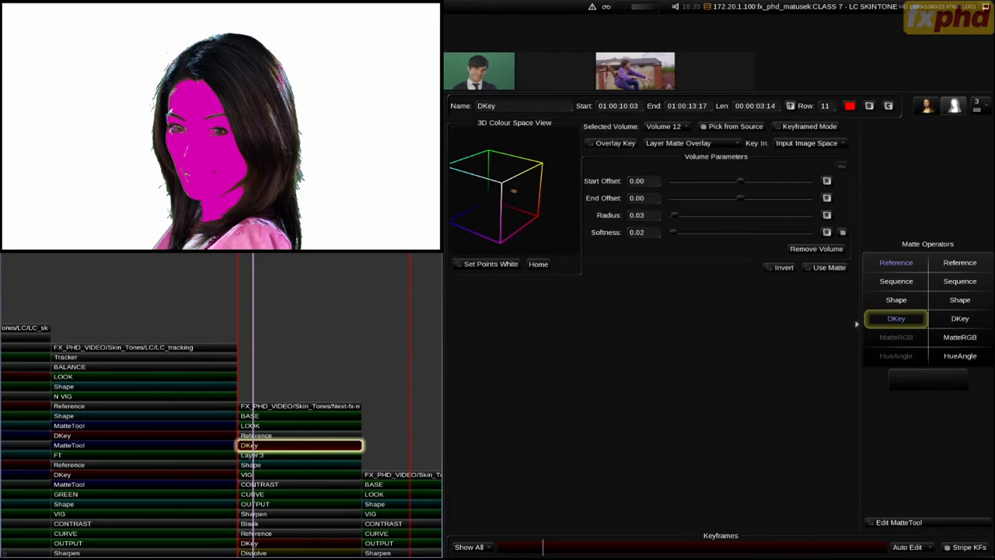
# - Subtract the woman's eye from the skin key and add the patch beside the mouth corner
pyautogui.hotkey('ctrl', 'z')
pyautogui.hotkey('ctrl', 'z')
pyautogui.keyDown('ctrl'); pyautogui.keyDown('alt'); pyautogui.click(218, 131); pyautogui.keyUp('alt'); pyautogui.keyUp('ctrl')
pyautogui.keyDown('ctrl'); pyautogui.keyDown('alt'); pyautogui.click(218, 132); pyautogui.keyUp('alt'); pyautogui.keyUp('ctrl')
pyautogui.keyDown('ctrl'); pyautogui.keyDown('alt'); pyautogui.click(218, 131); pyautogui.keyUp('alt'); pyautogui.keyUp('ctrl')
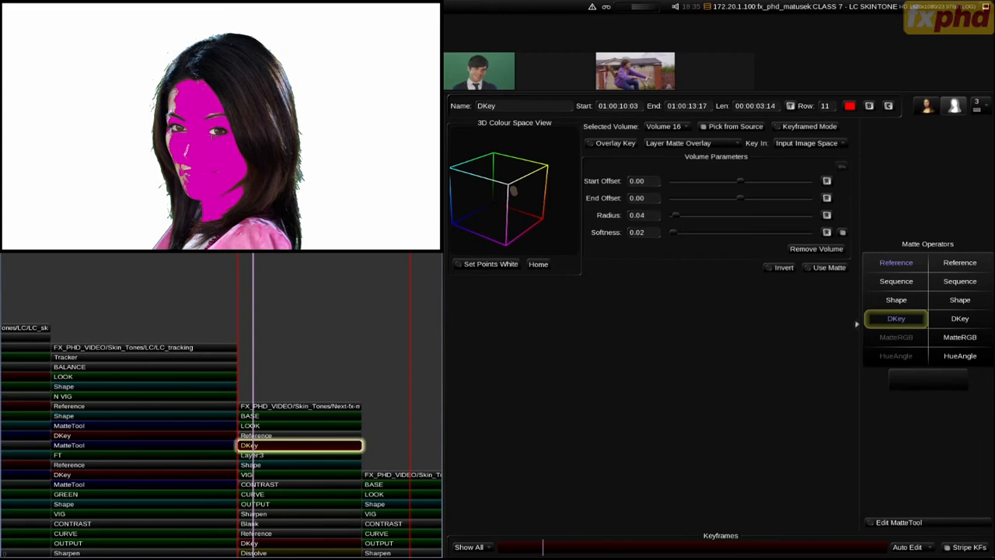
pyautogui.keyDown('ctrl'); pyautogui.keyDown('shift'); pyautogui.click(182, 173); pyautogui.keyUp('shift'); pyautogui.keyUp('ctrl')
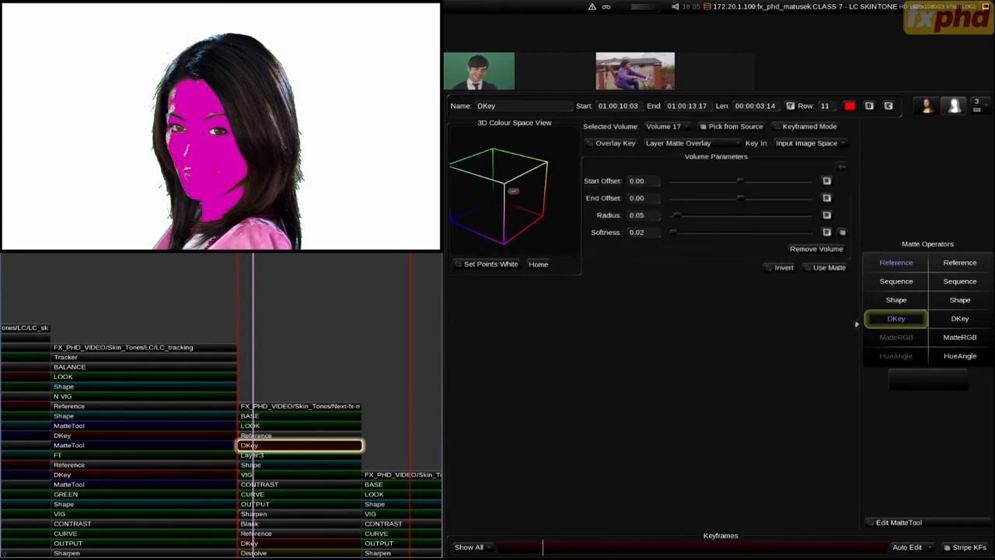
# - Insert a MatteTool below the skin DKey and add the highlight at the forehead's edge to the key
pyautogui.press('m')
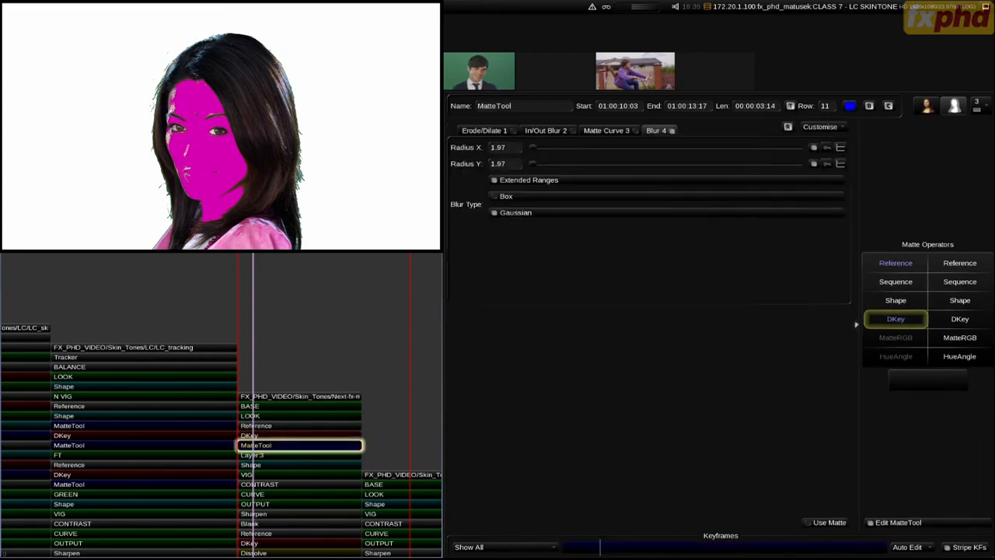
pyautogui.hotkey('ctrl', 'z')
pyautogui.click(299, 436)
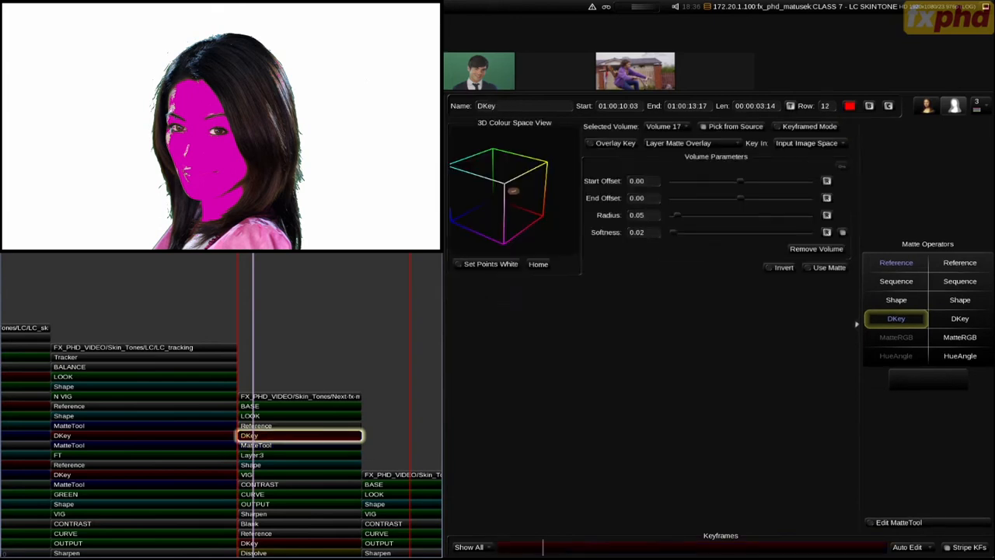
pyautogui.click(172, 101)
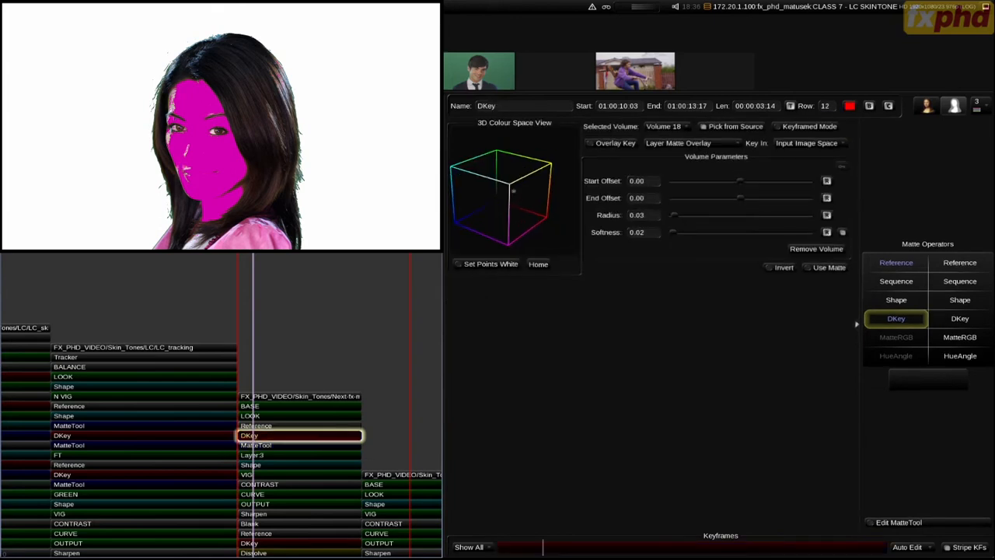
# - Set the MatteTool's Blur Radius X and Y to 2.96 while checking the black-and-white skin matte
pyautogui.click(299, 445)
pyautogui.press('m')
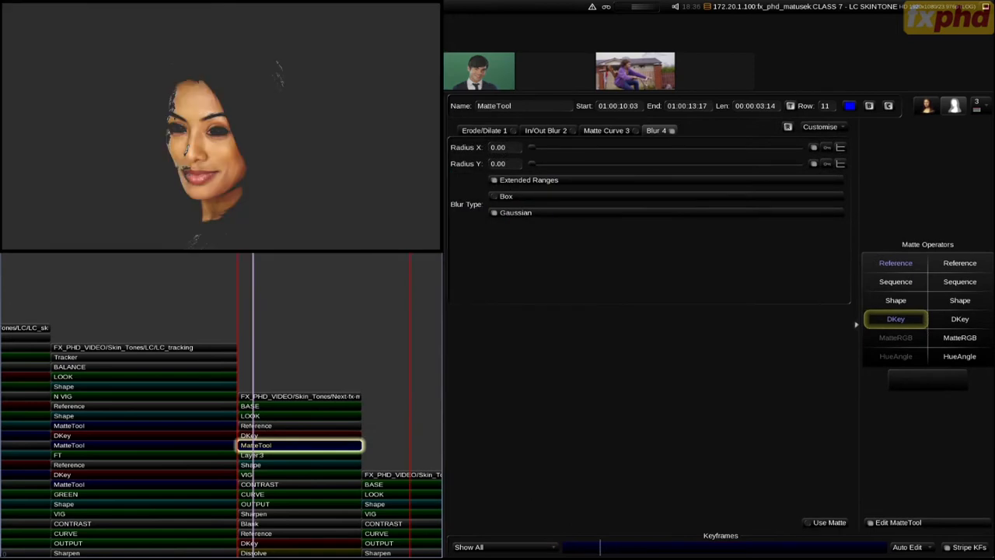
pyautogui.press('m')
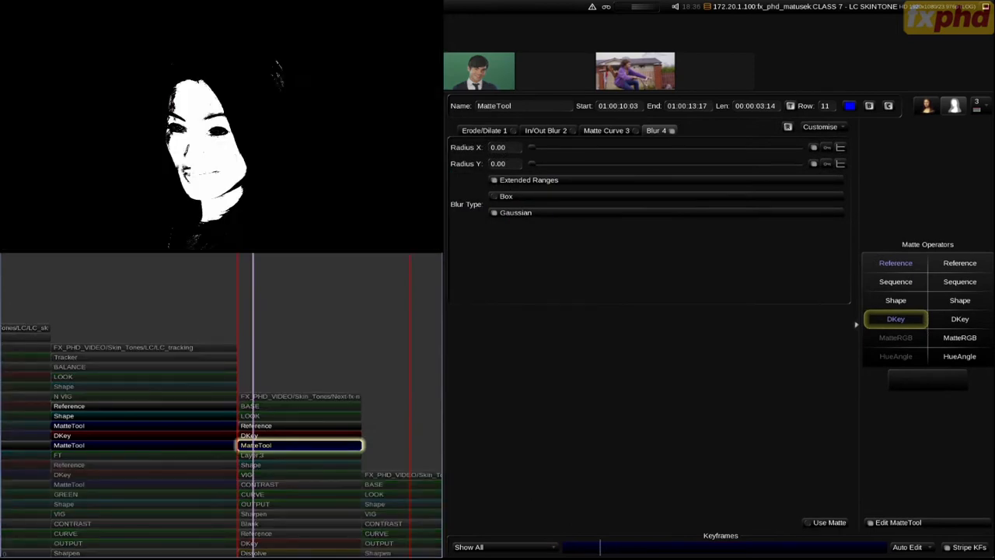
pyautogui.click(300, 435)
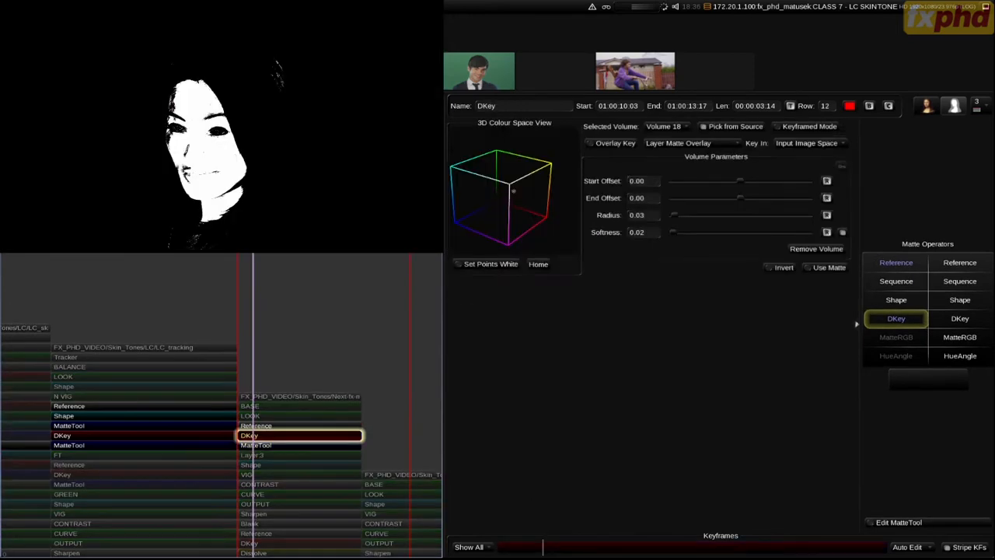
pyautogui.click(300, 445)
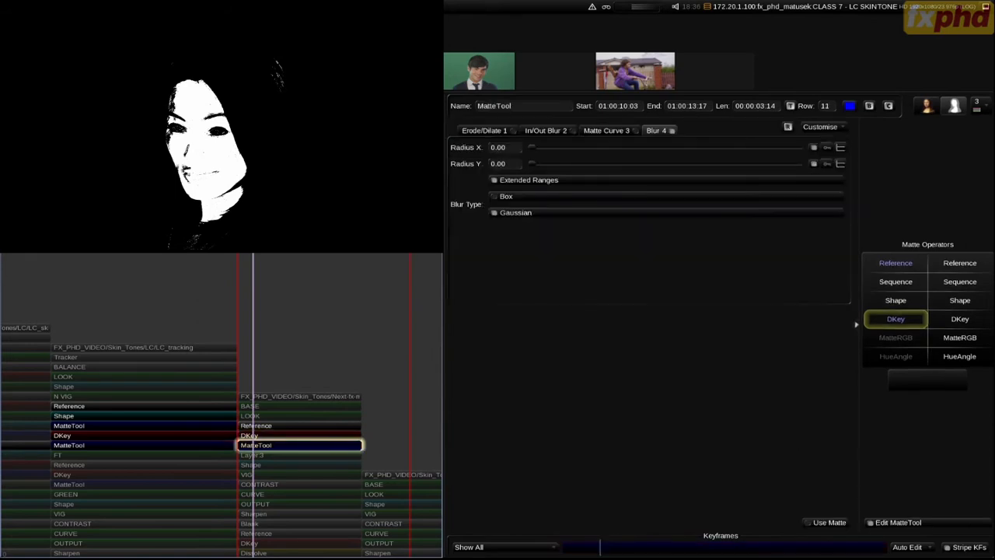
pyautogui.moveTo(533, 148); pyautogui.dragTo(533, 148)
pyautogui.press('m')
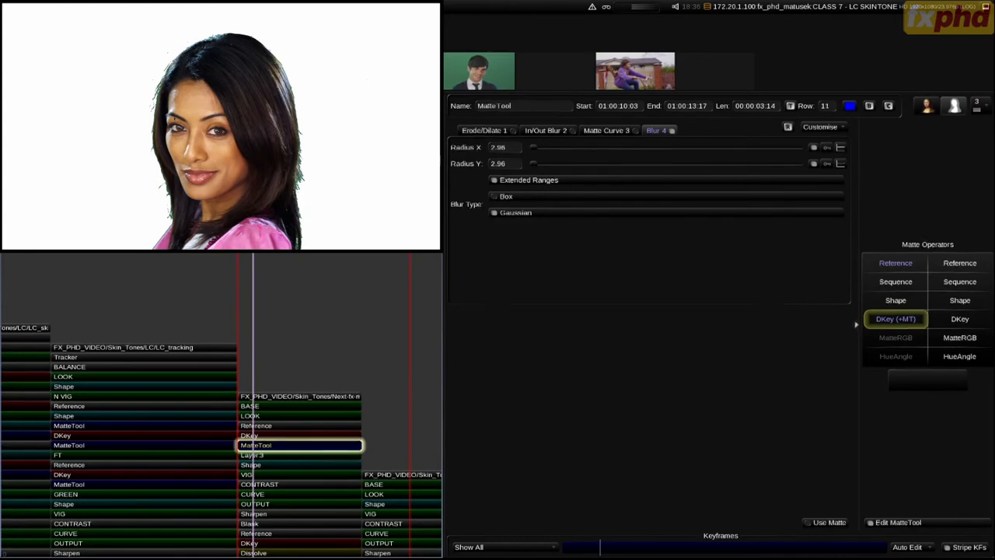
# - Lower the gamma of Layer 3's inside Video Grade to -0.030 and compare the skin with and without it
pyautogui.click(300, 455)
pyautogui.press('m')
pyautogui.press('m')
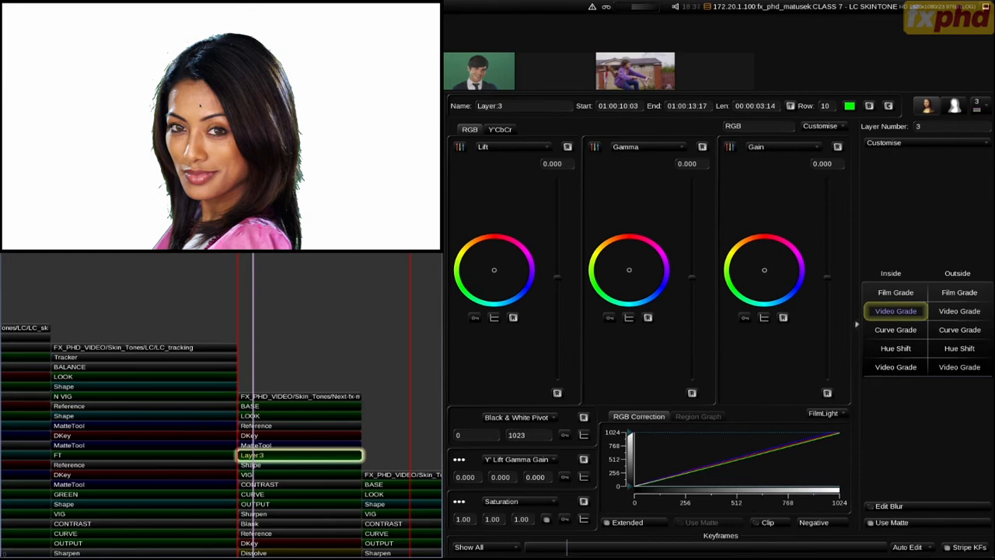
pyautogui.press('b')
pyautogui.press('b')
pyautogui.press('b')
pyautogui.press('b')
pyautogui.scroll(-2, 692, 277)
pyautogui.scroll(-2, 693, 277)
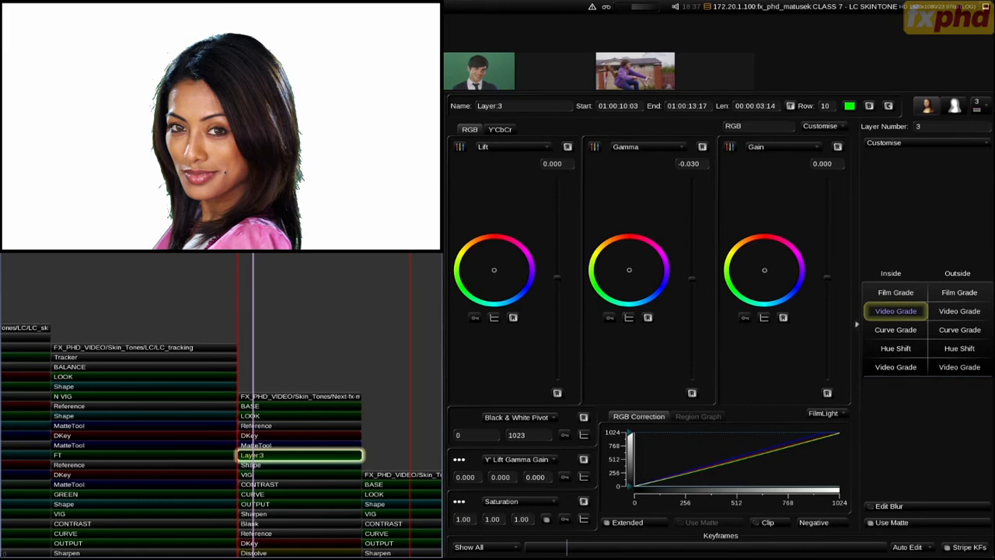
# - Add a second inside Video Grade to Layer 3, and set the first one's gamma to -0.096 and saturation to 0.91
pyautogui.click(896, 367)
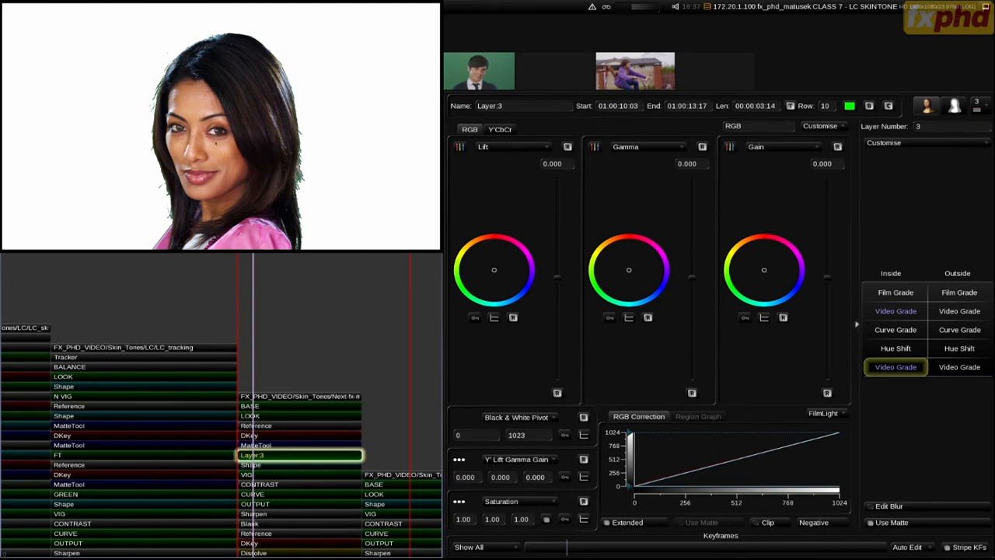
pyautogui.click(896, 311)
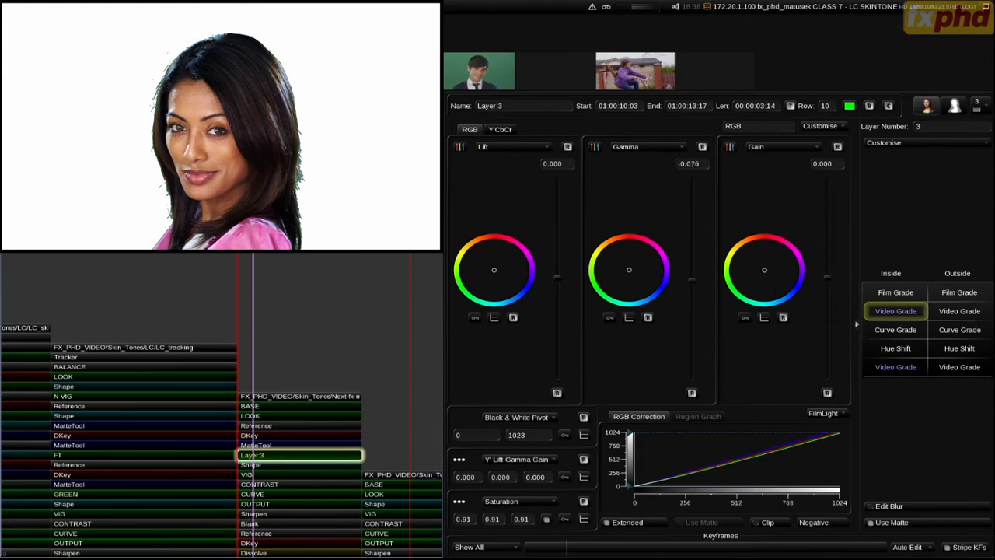
pyautogui.press('m')
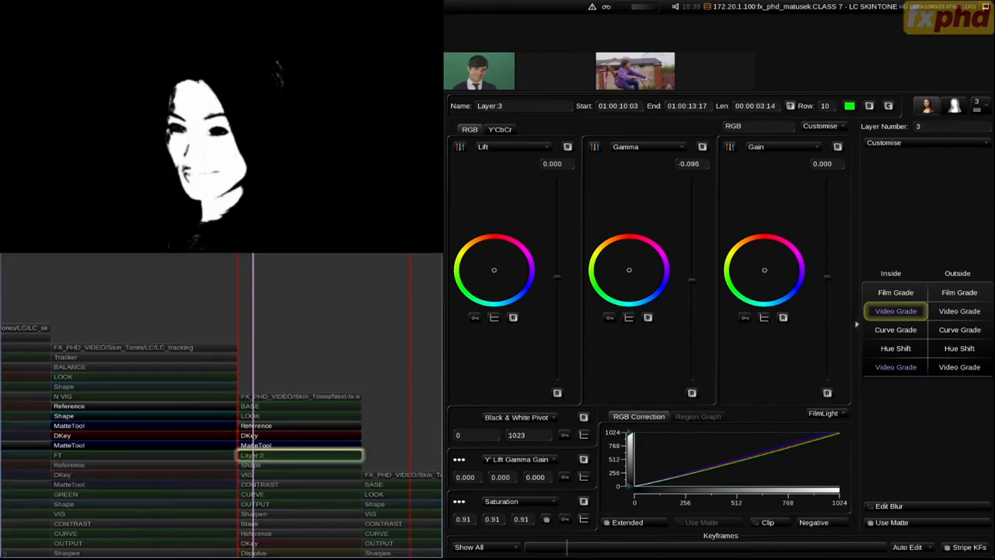
pyautogui.press('m')
pyautogui.press('m')
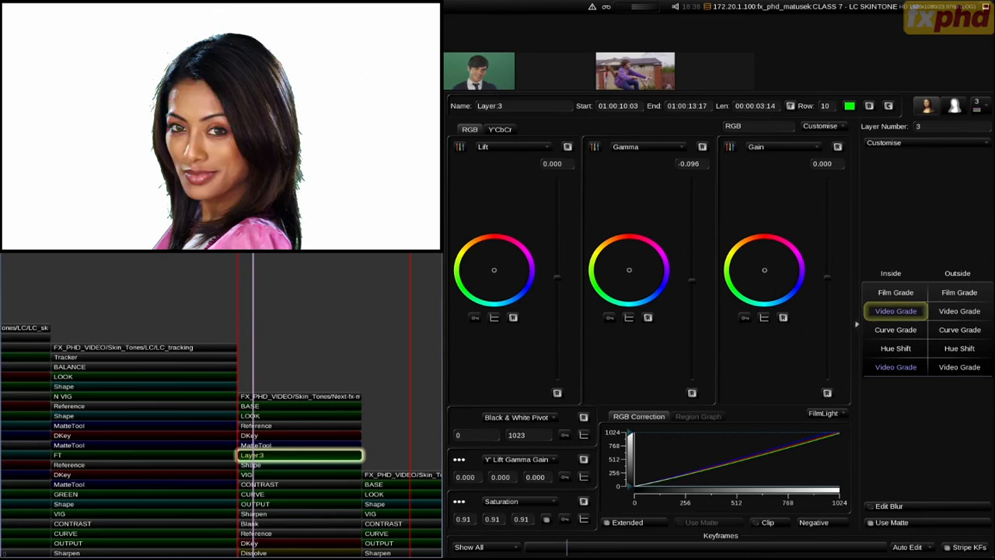
pyautogui.press('m')
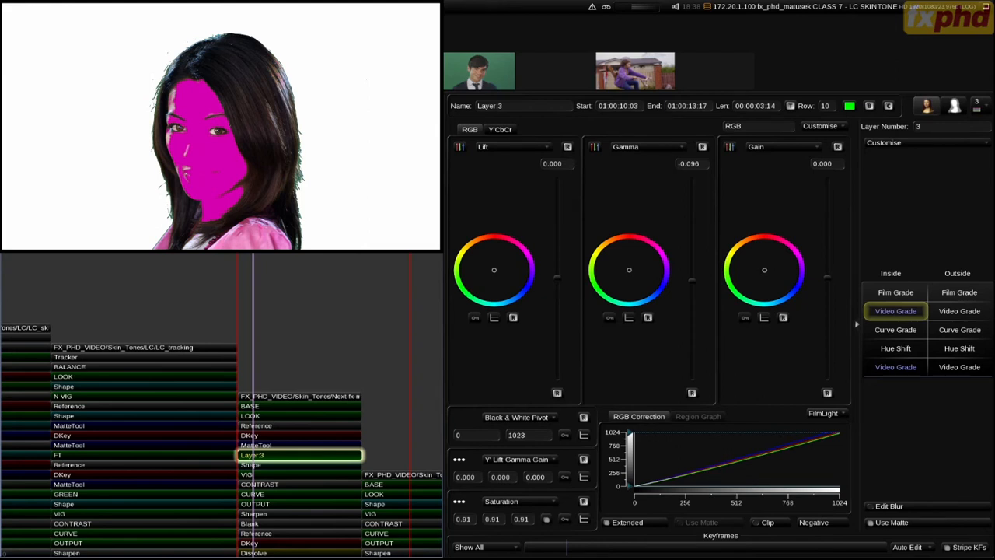
# - Add samples from the lips and cheek to the skin DKey and check the full composite
pyautogui.press('h')
pyautogui.click(299, 436)
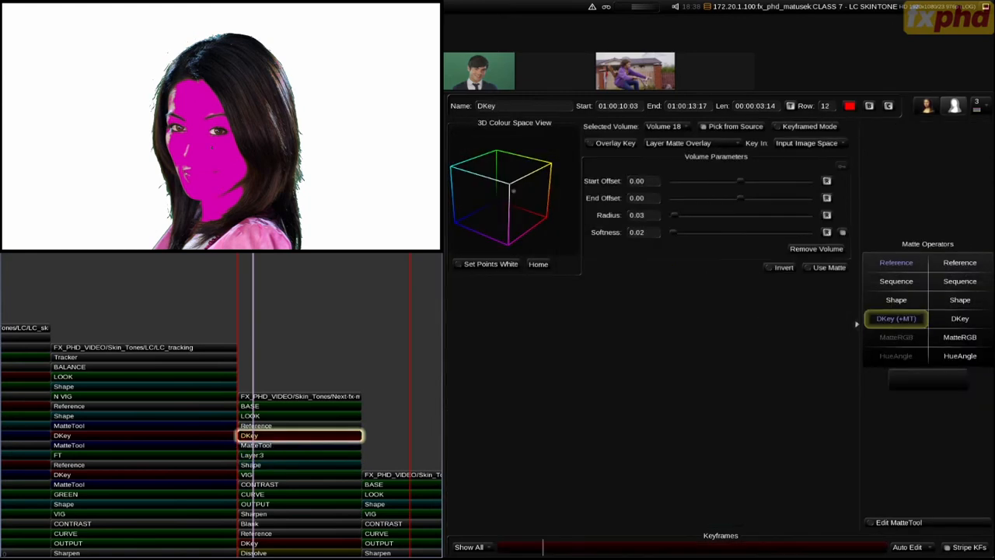
pyautogui.click(188, 177)
pyautogui.click(194, 177)
pyautogui.click(200, 177)
pyautogui.click(219, 151)
pyautogui.click(219, 150)
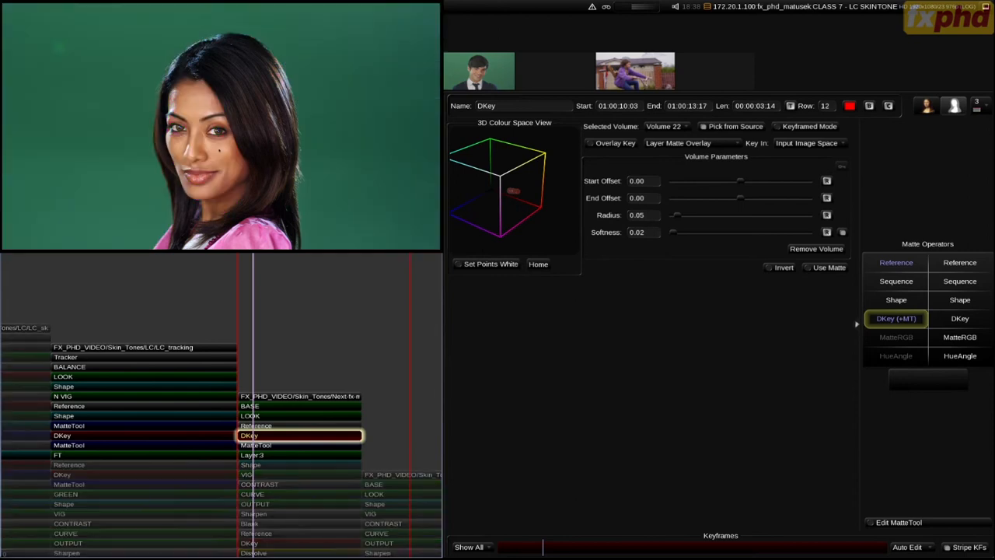
pyautogui.press('v')
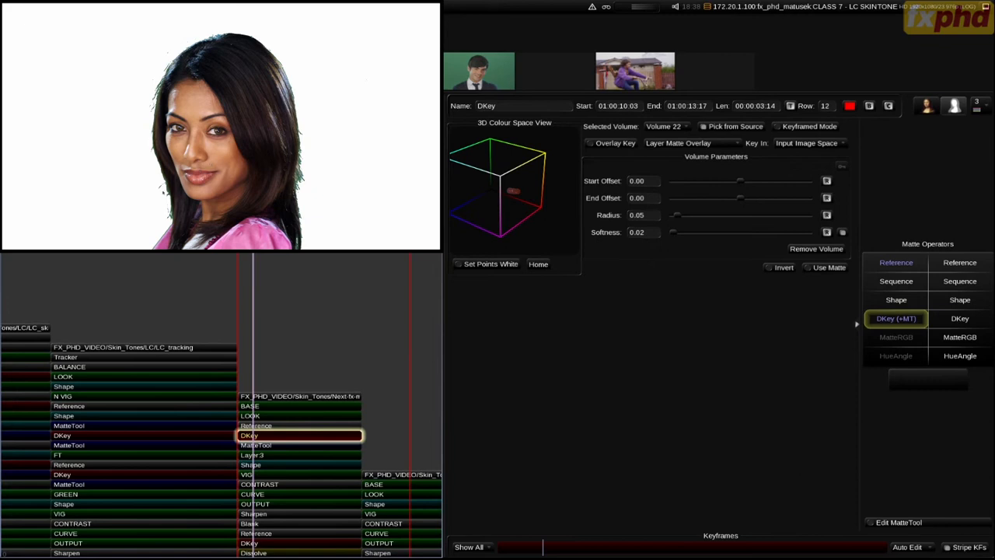
# - Extend the skin DKey over the remaining unkeyed lip and lower cheek areas
pyautogui.press('Down')
pyautogui.press('Down')
pyautogui.press('Up')
pyautogui.press('Up')
pyautogui.click(198, 178)
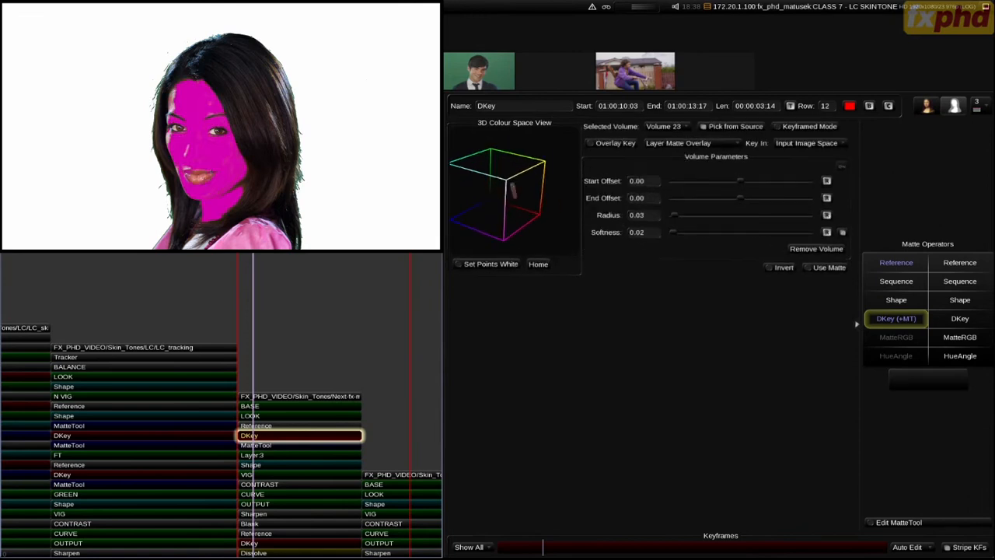
pyautogui.click(215, 165)
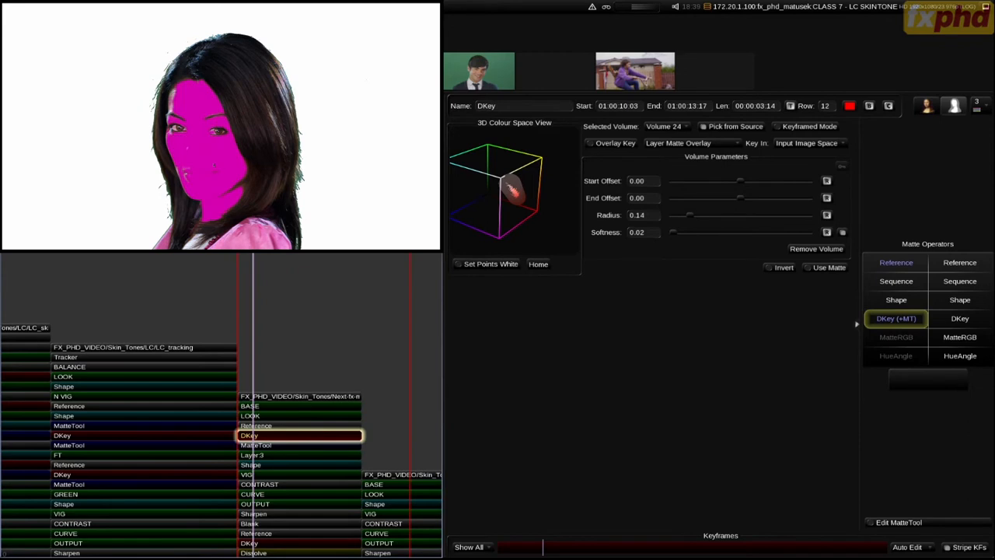
pyautogui.click(511, 188)
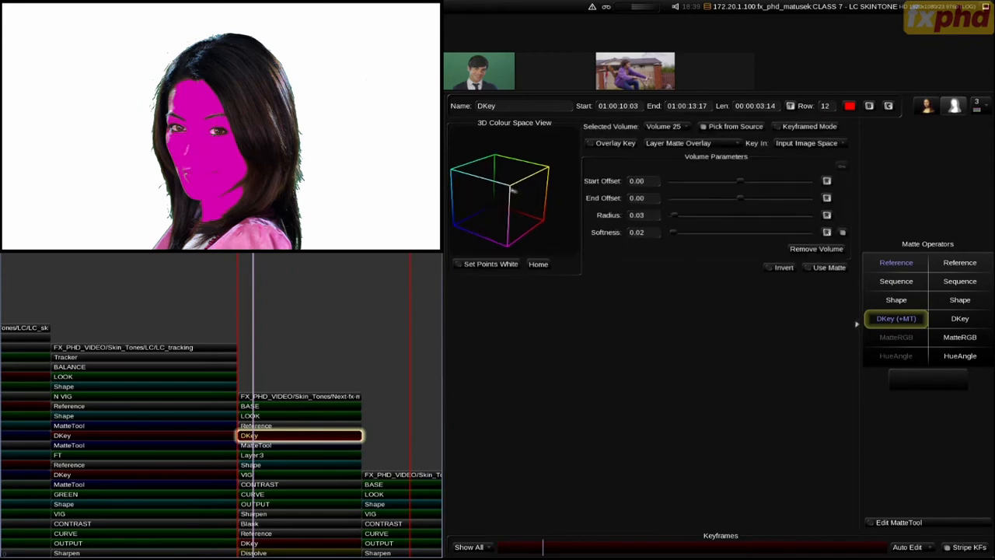
# - Play and step through the woman's clip to check the keyed skin grade in motion
pyautogui.click(299, 456)
pyautogui.press('space')
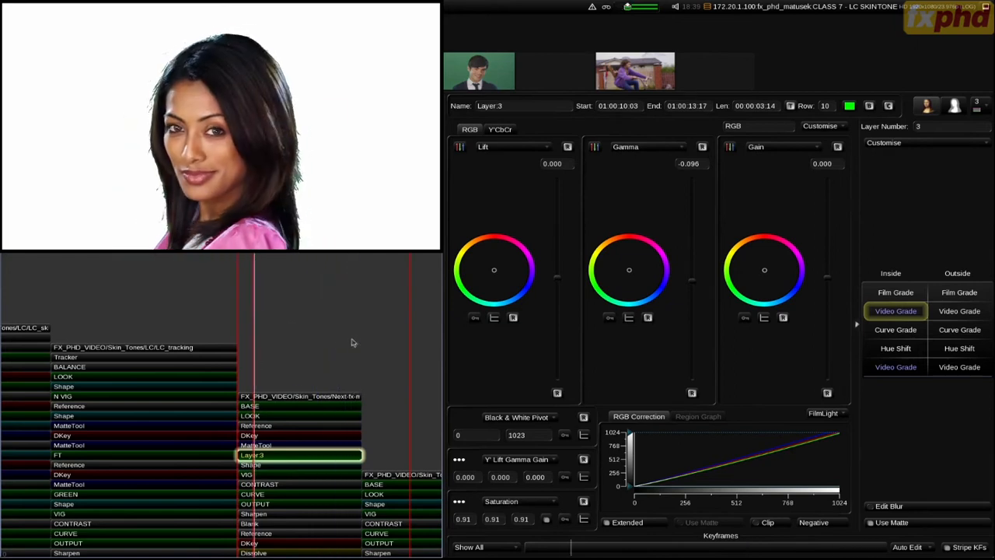
pyautogui.press('End')
pyautogui.press('space')
pyautogui.press('b')
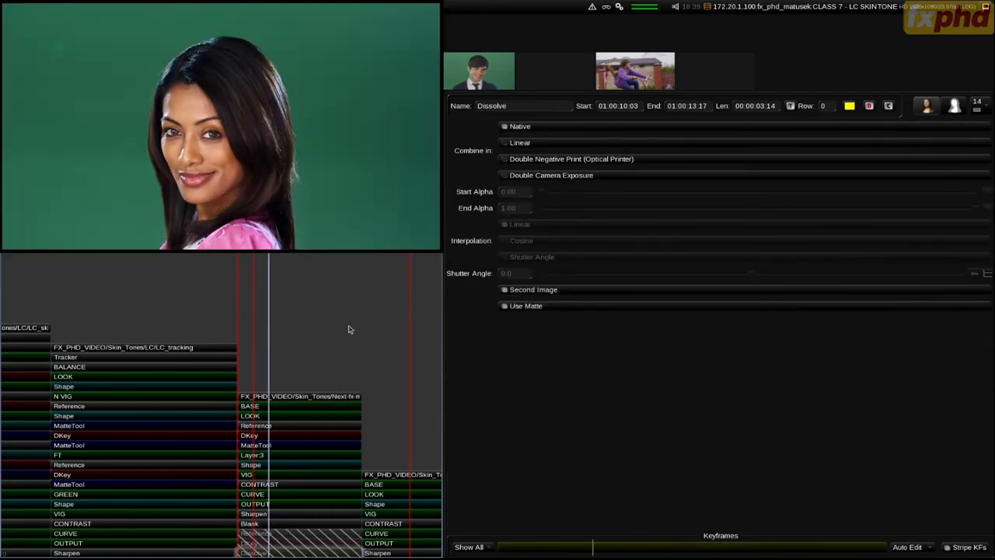
pyautogui.press('space')
pyautogui.press('Right')
pyautogui.press('Right')
pyautogui.press('Right')
pyautogui.press('Right')
pyautogui.press('Right')
pyautogui.press('Right')
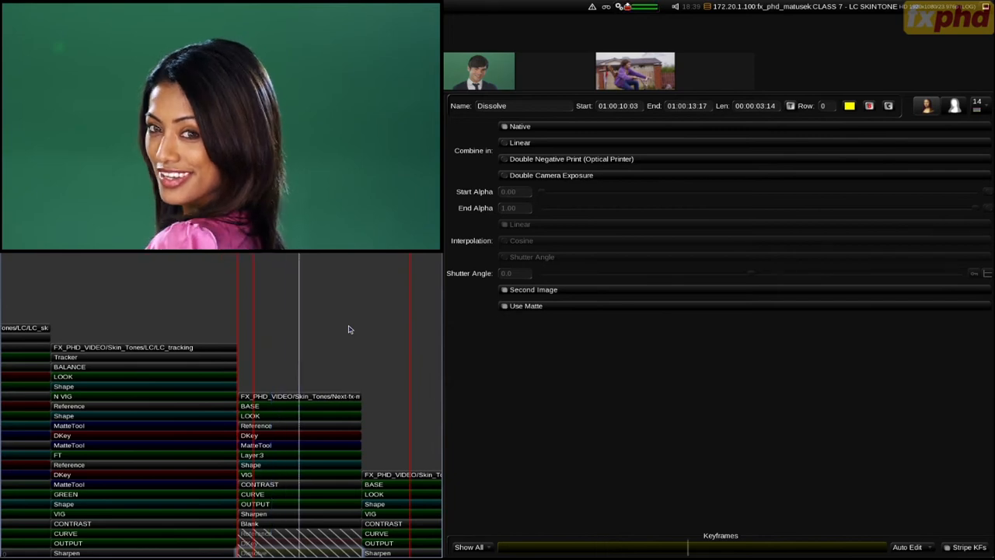
pyautogui.press('space')
pyautogui.press('Home')
pyautogui.press('m')
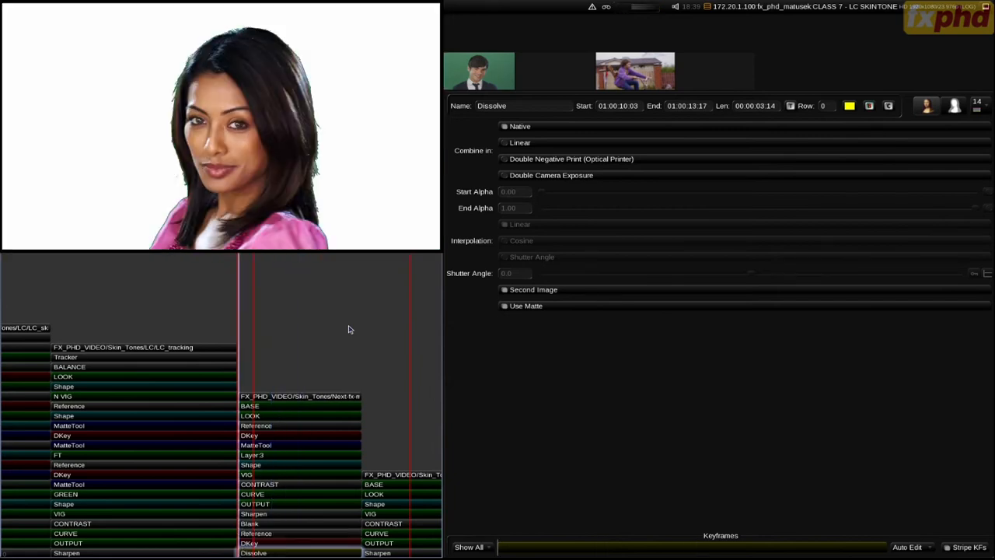
# - Bypass the white-background Dissolve and play the woman's clip over the original green screen
pyautogui.press('m')
pyautogui.press('Left')
pyautogui.press('Right')
pyautogui.press('Down')
pyautogui.press('Up')
pyautogui.press('space')
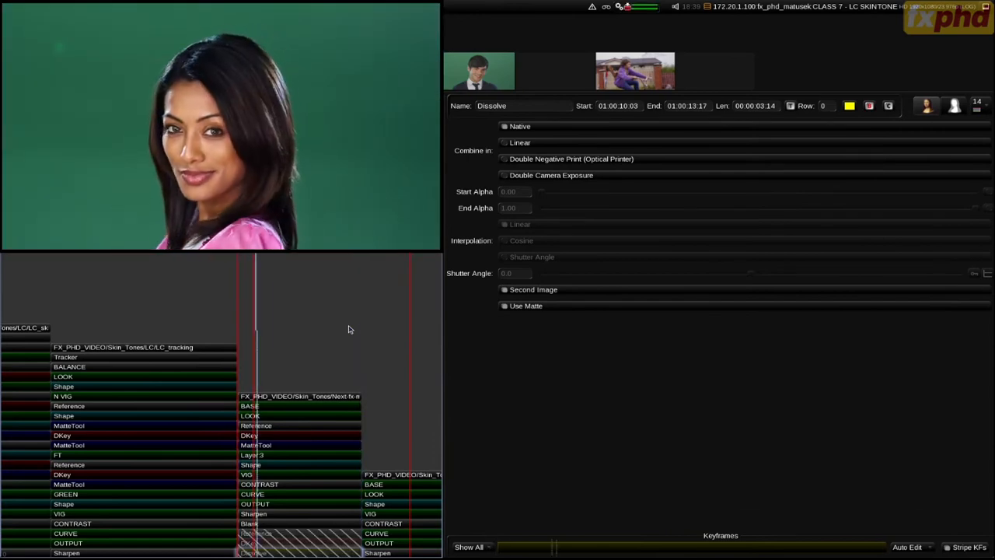
pyautogui.press('space')
pyautogui.press('Up')
pyautogui.press('space')
pyautogui.press('space')
pyautogui.press('space')
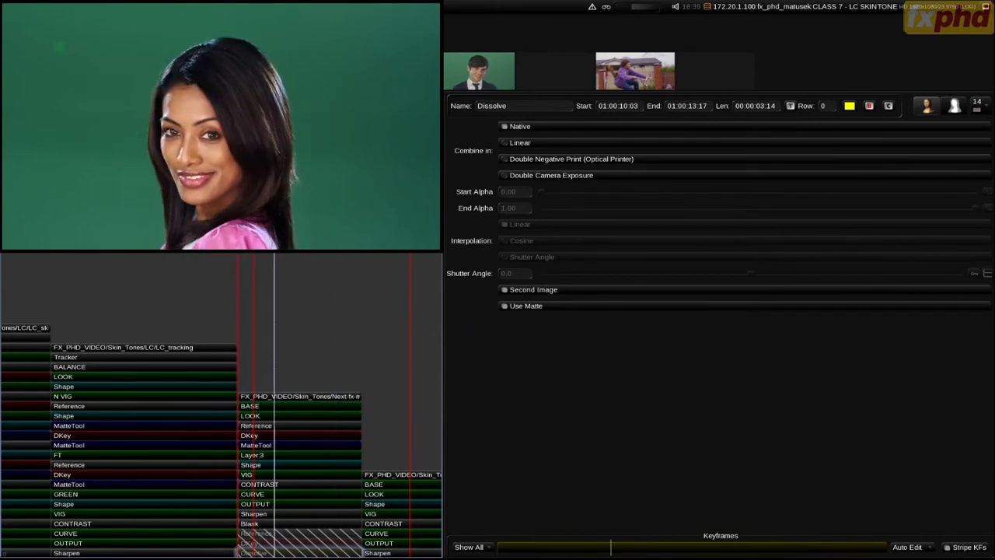
pyautogui.press('space')
# - Return to a frame near the start of the woman's clip and re-enable the white-background Dissolve
pyautogui.press('Left')
pyautogui.press('Left')
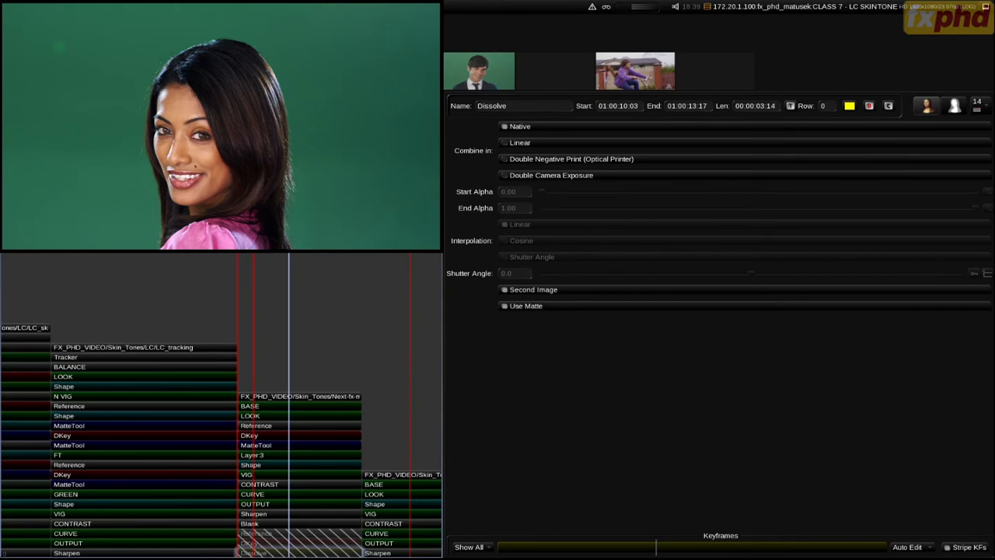
pyautogui.press('Home')
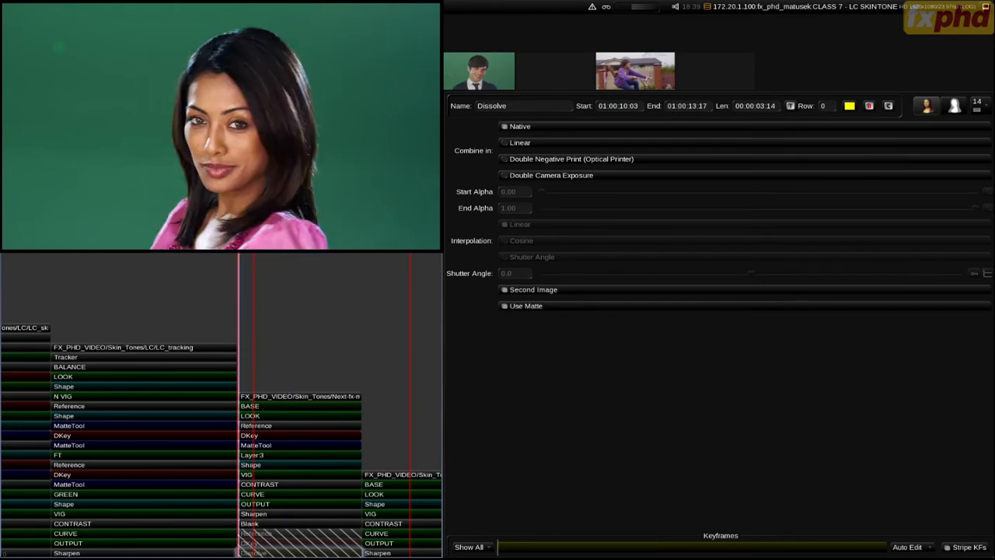
pyautogui.click(291, 427)
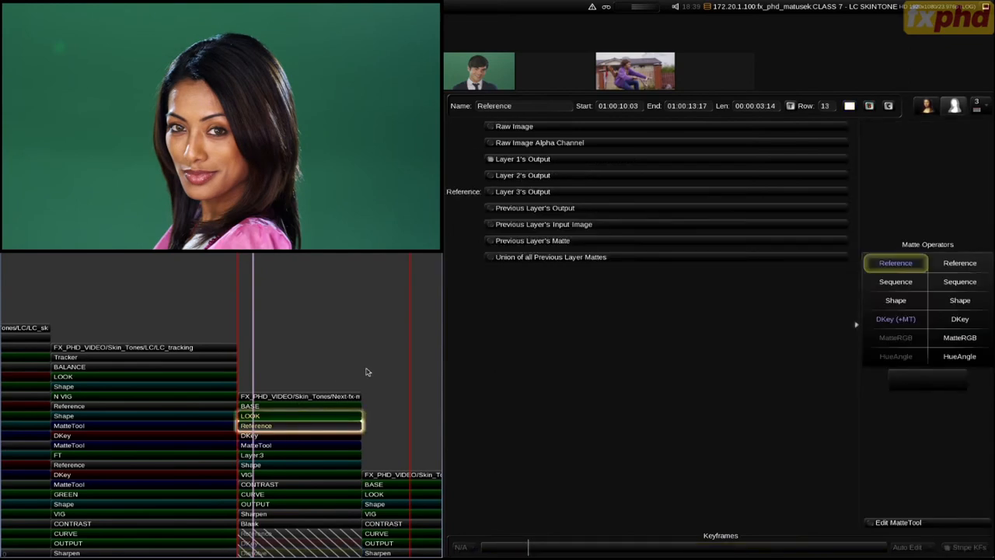
pyautogui.click(366, 369)
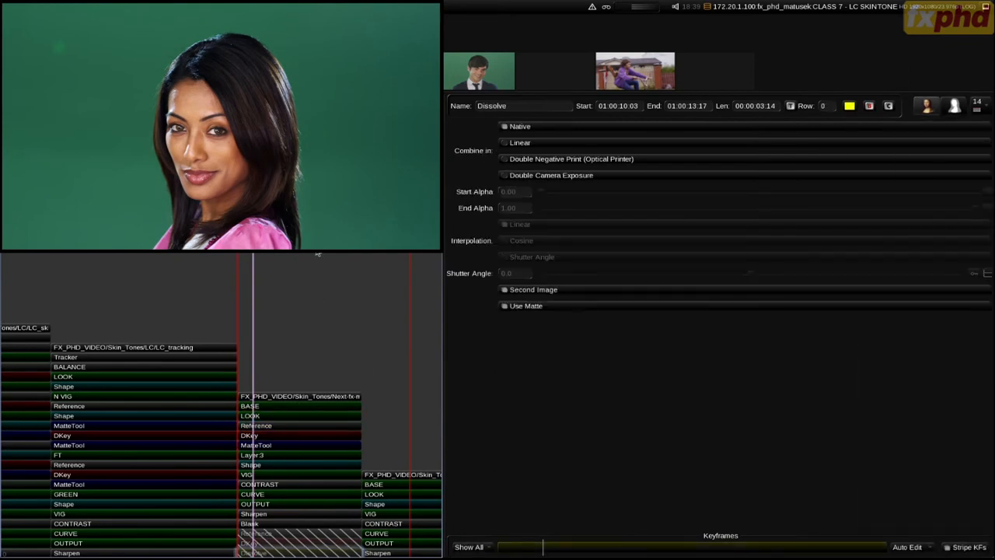
pyautogui.press('d')
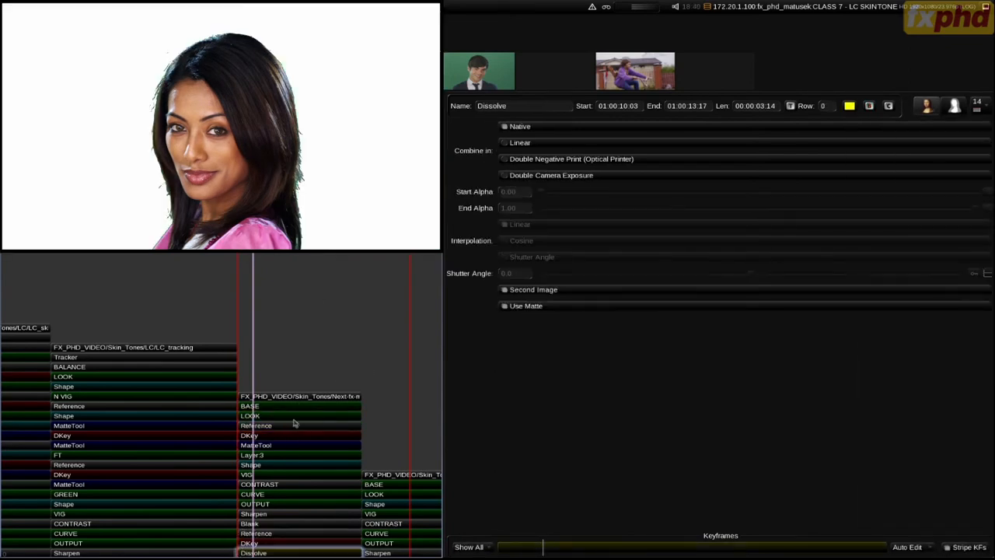
# - Insert a Soften layer after the LOOK grade and add an inside DKey to its matte
pyautogui.click(295, 418)
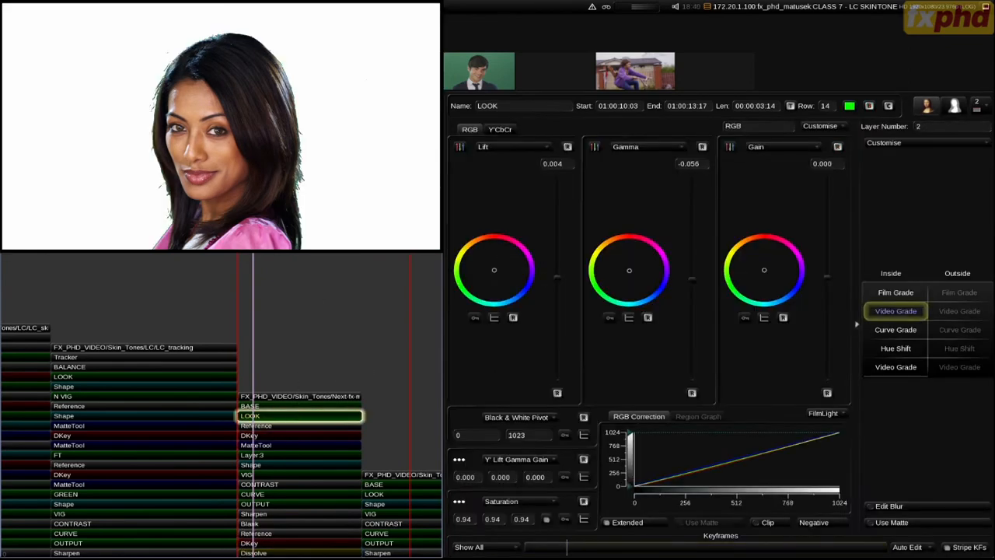
pyautogui.rightClick(295, 418)
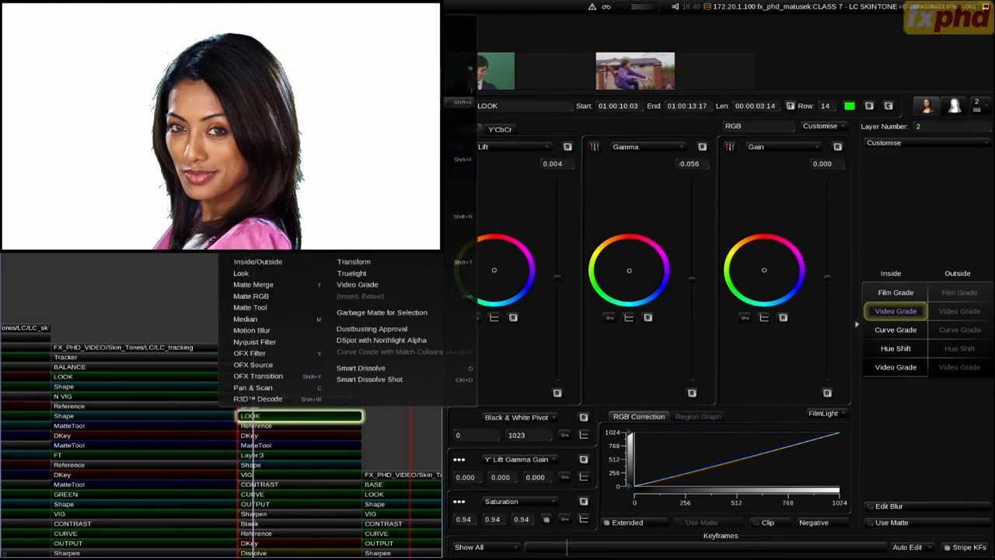
pyautogui.click(366, 102)
pyautogui.press('k')
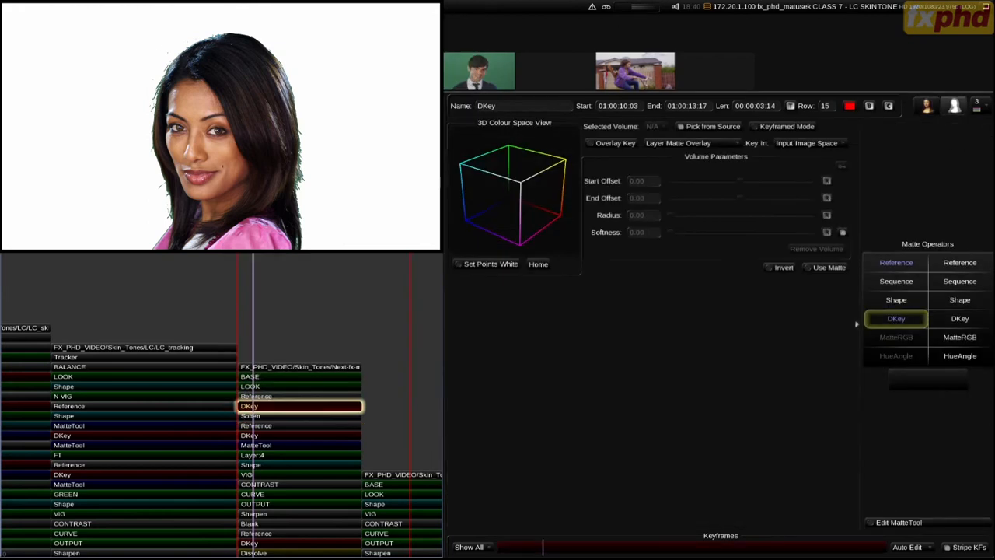
# - Sample the woman's nose, cheeks and lower face in the Soften layer's DKey to key her skin
pyautogui.click(218, 157)
pyautogui.press('Up')
pyautogui.press('Down')
pyautogui.click(225, 148)
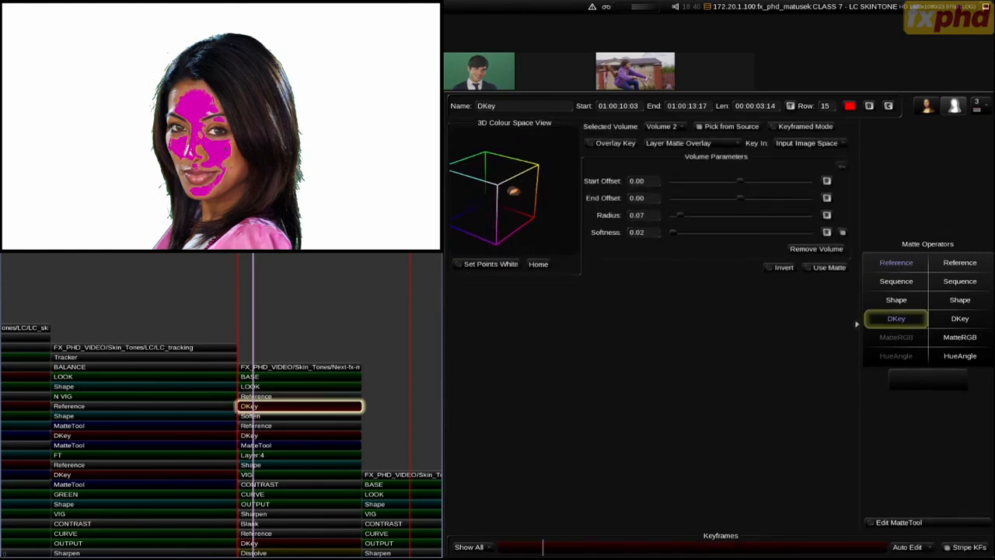
pyautogui.click(228, 162)
pyautogui.click(231, 175)
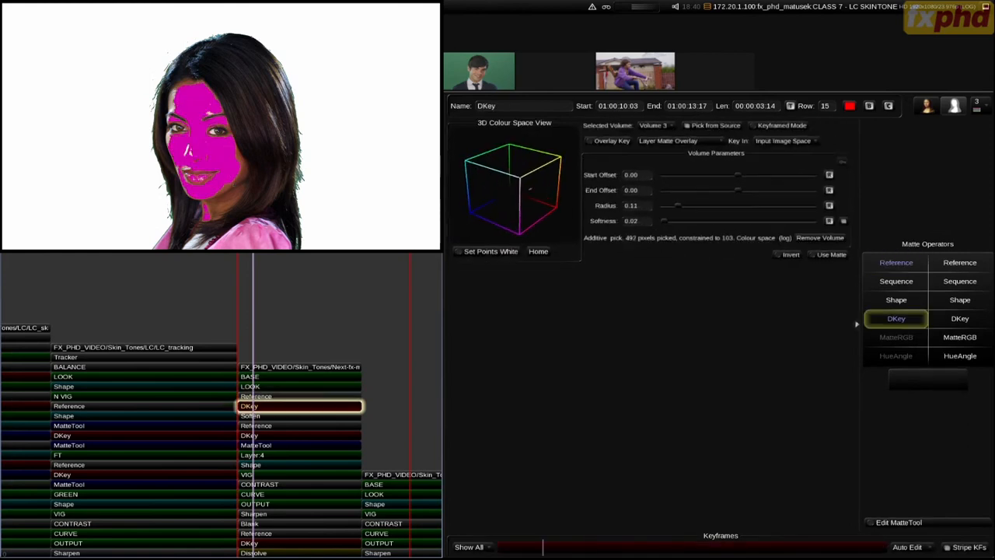
pyautogui.click(234, 187)
pyautogui.click(231, 168)
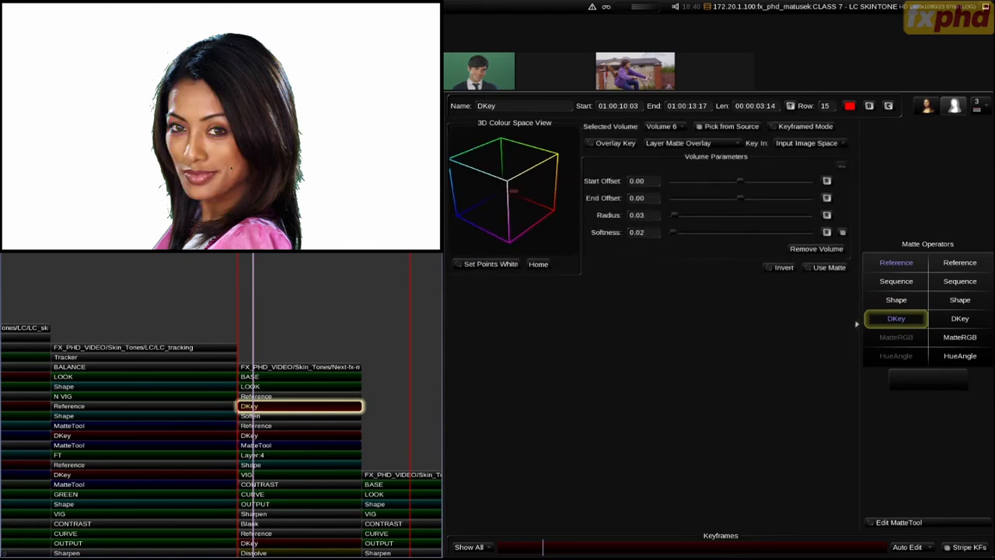
# - Toggle the Soften layer off and on, close up and at full frame, to compare the woman's skin texture
pyautogui.click(260, 417)
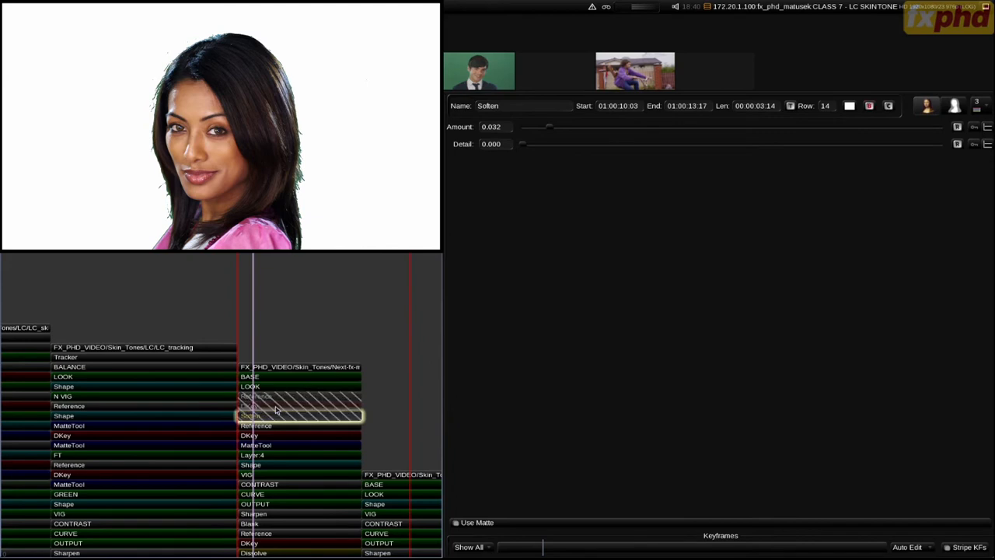
pyautogui.scroll(4, 224, 127)
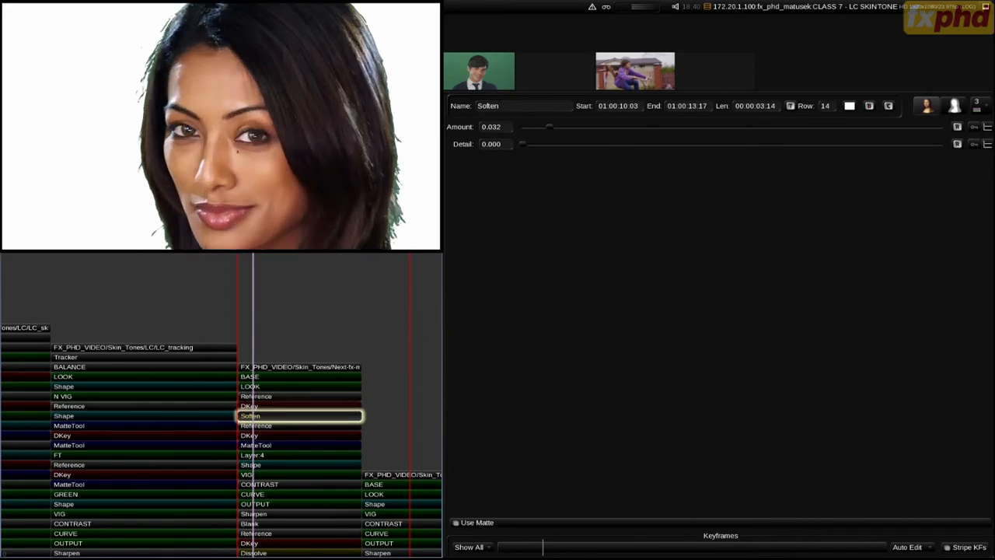
pyautogui.press('d')
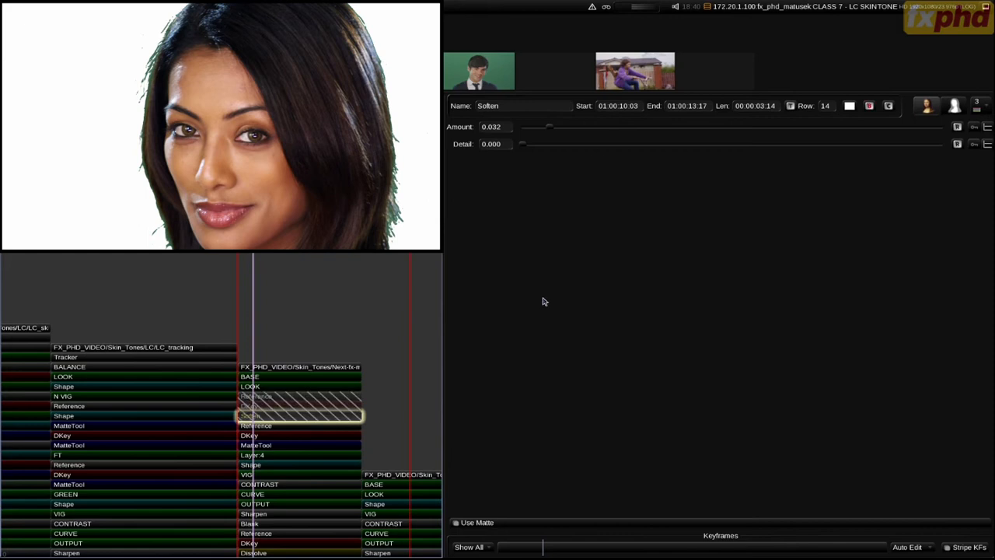
pyautogui.press('d')
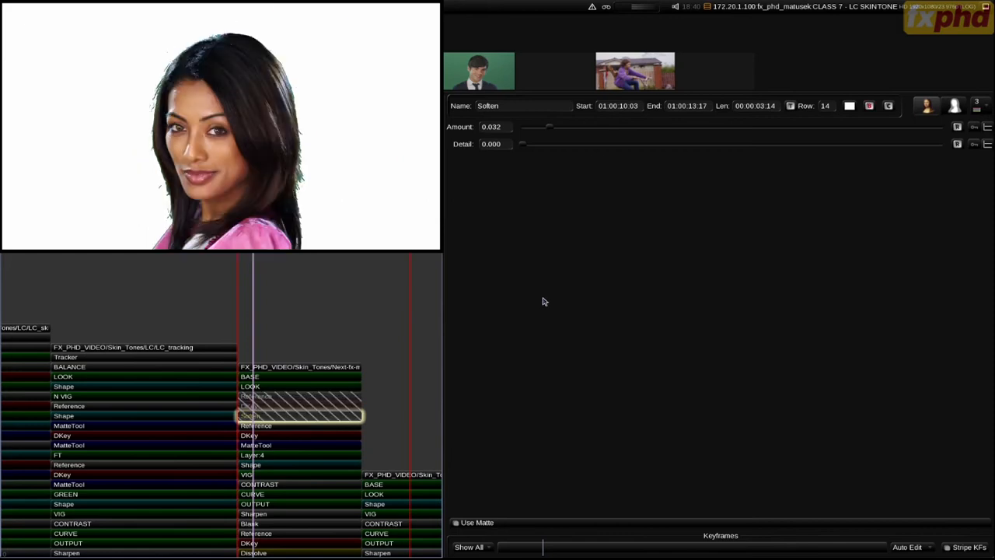
pyautogui.press('z')
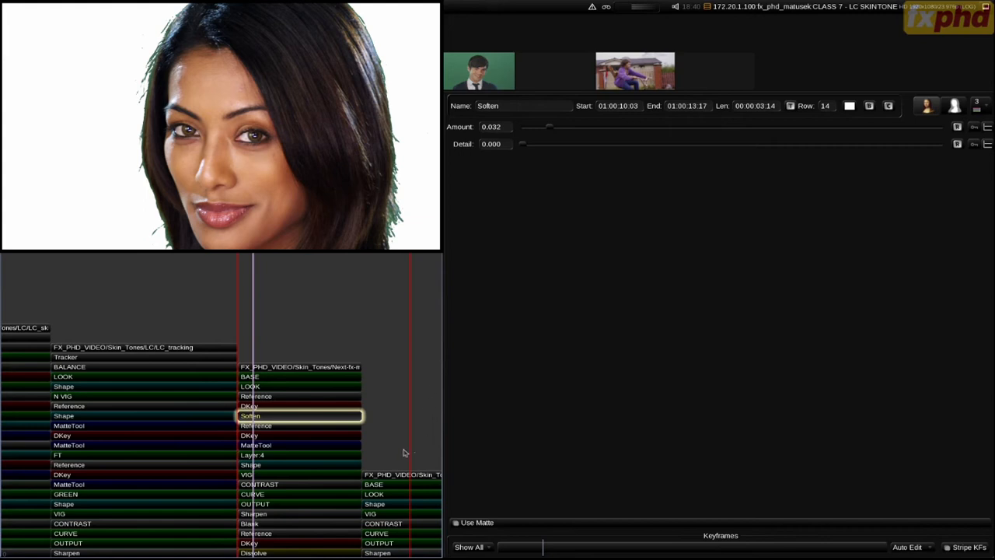
pyautogui.press('z')
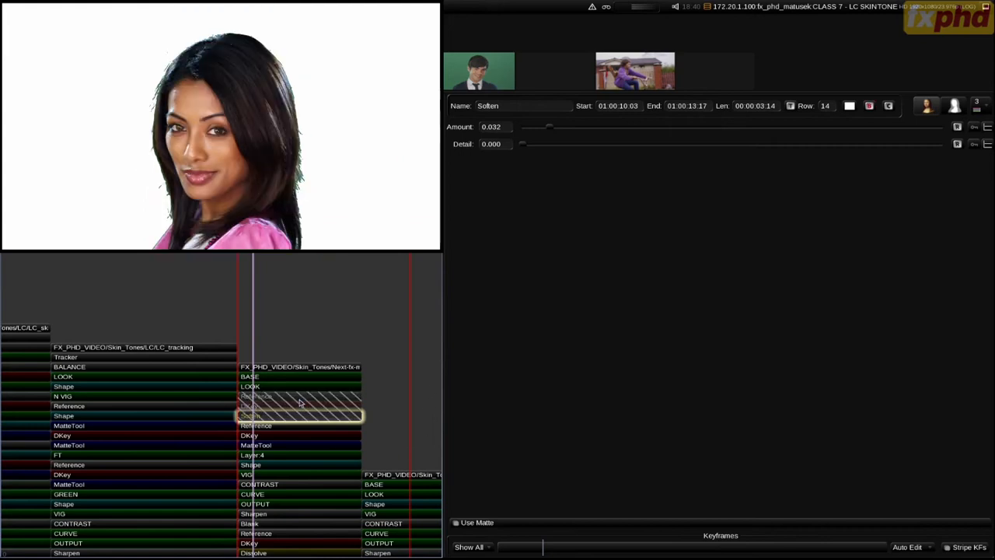
# - Rename the Layer 4 skin grade as FT and toggle it off and on to compare its effect
pyautogui.click(260, 453)
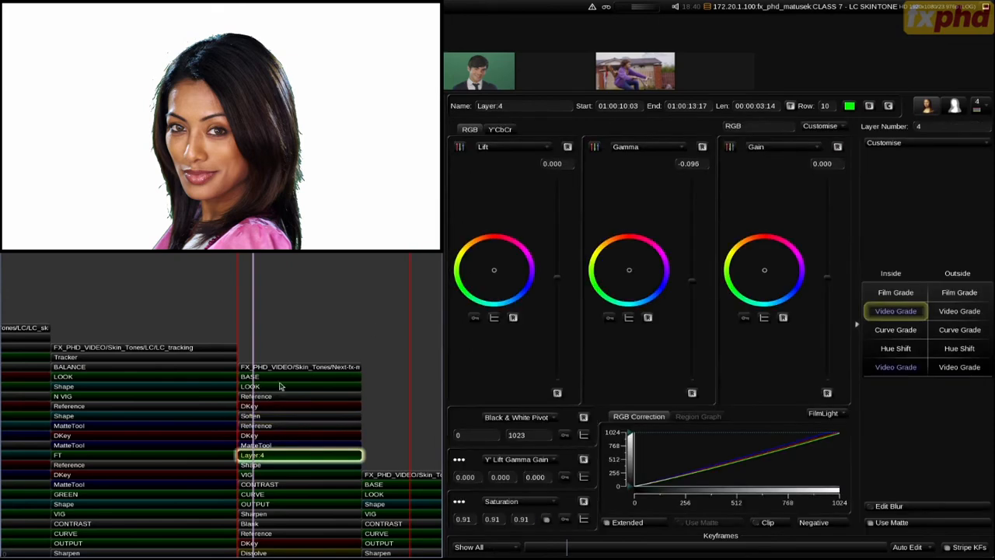
pyautogui.press('Right')
pyautogui.press('m')
pyautogui.press('d')
pyautogui.press('d')
pyautogui.click(499, 106)
pyautogui.write('ft')
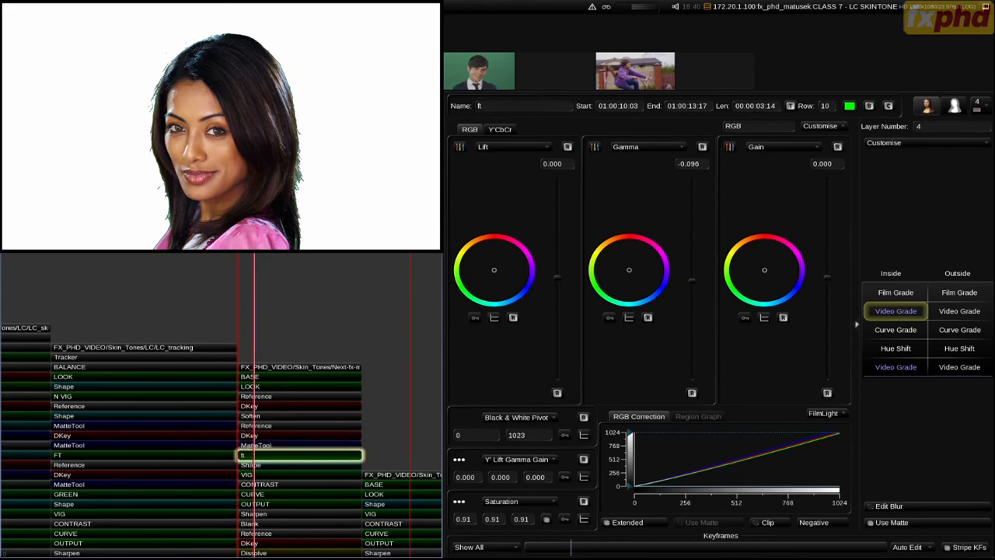
pyautogui.click(493, 106)
pyautogui.write('FTb')
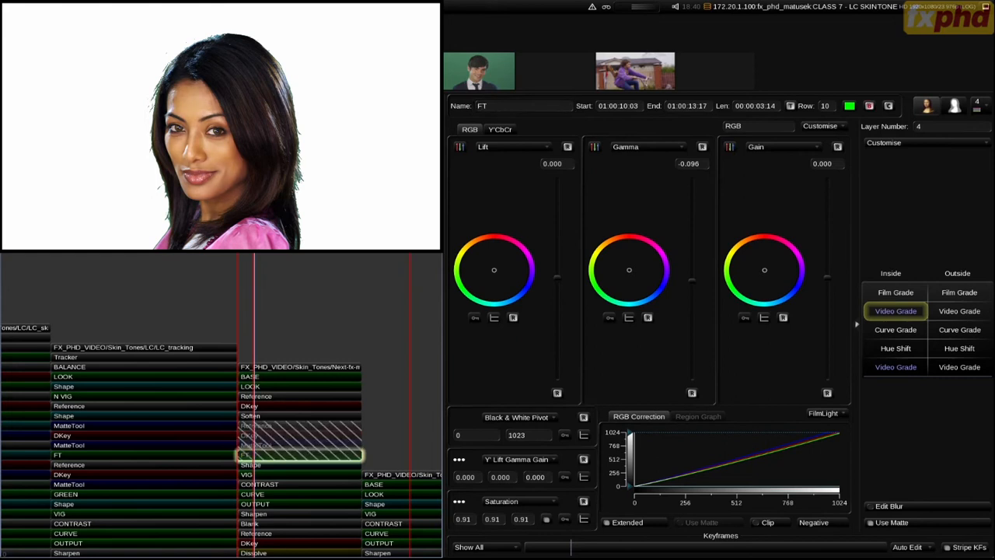
pyautogui.write('bbb')
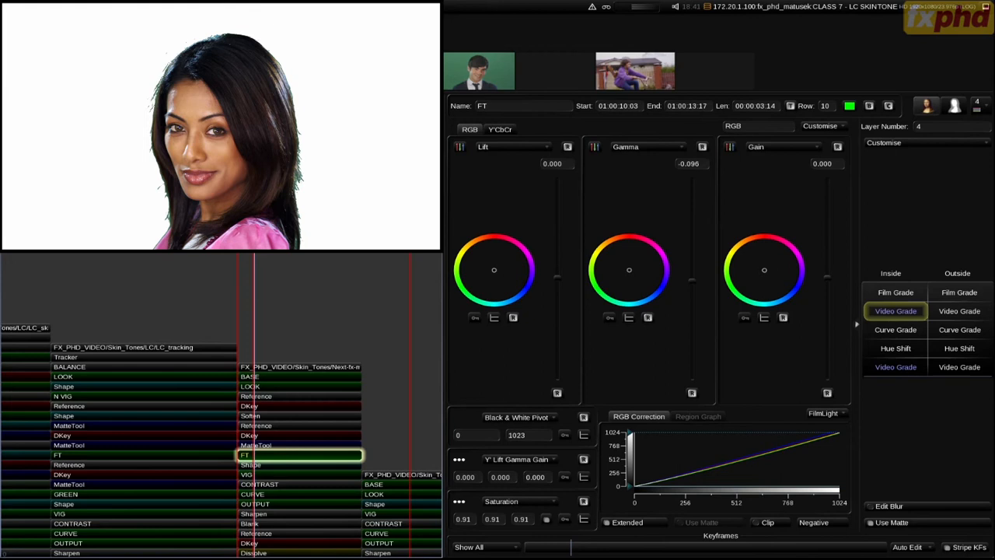
# - Switch the woman's shot to its fuller grade stack with WHITES and GREEN layers, using scratchpad slots 2 and 3
pyautogui.hotkey('ctrl', '2')
pyautogui.press('1')
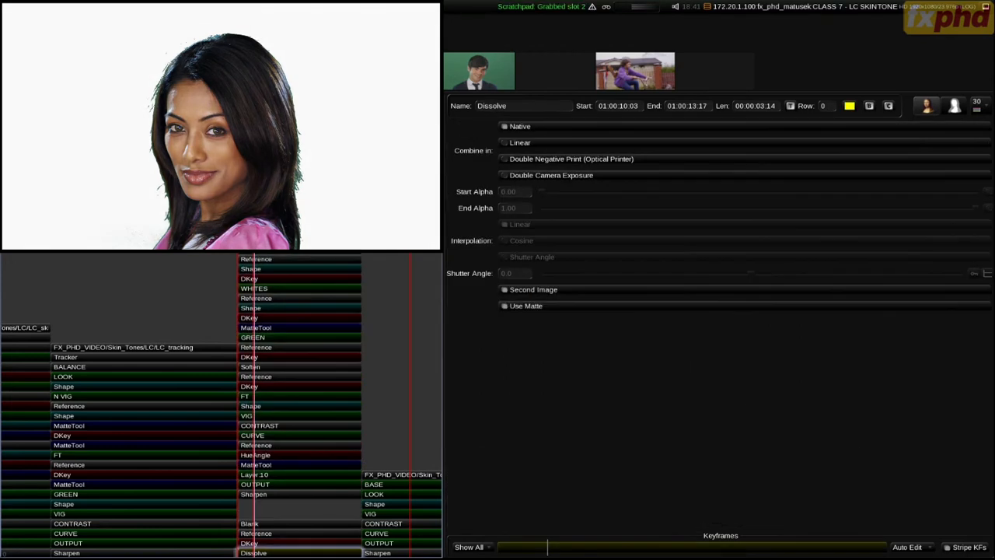
pyautogui.press('2')
pyautogui.press('3')
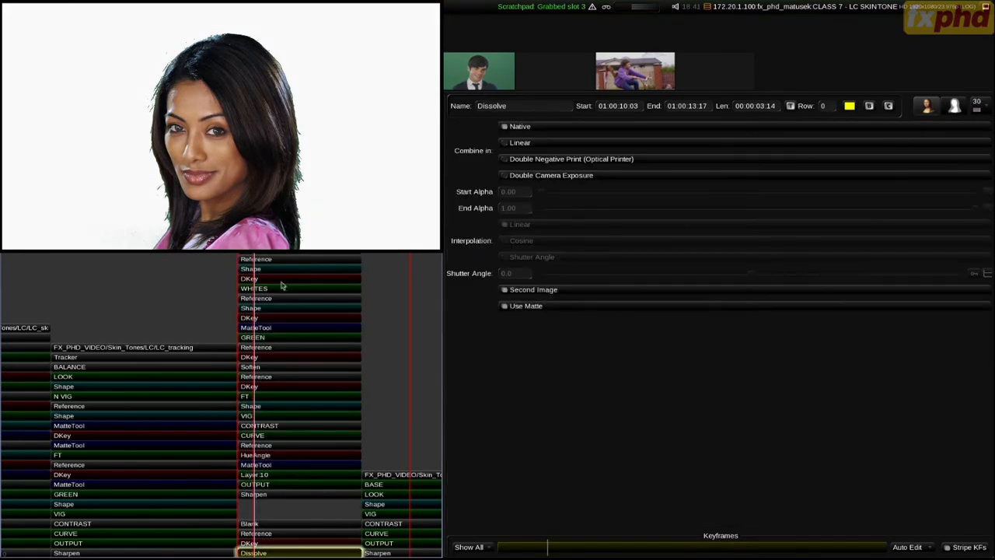
# - Inspect the LOOK grade and the GREEN layer's eye shape matte and video grade
pyautogui.click(278, 259)
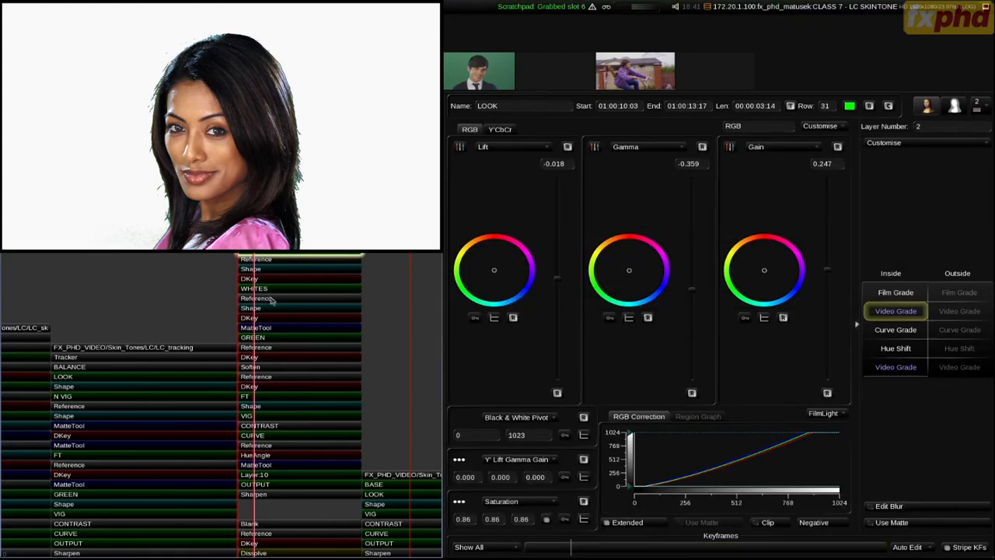
pyautogui.click(275, 338)
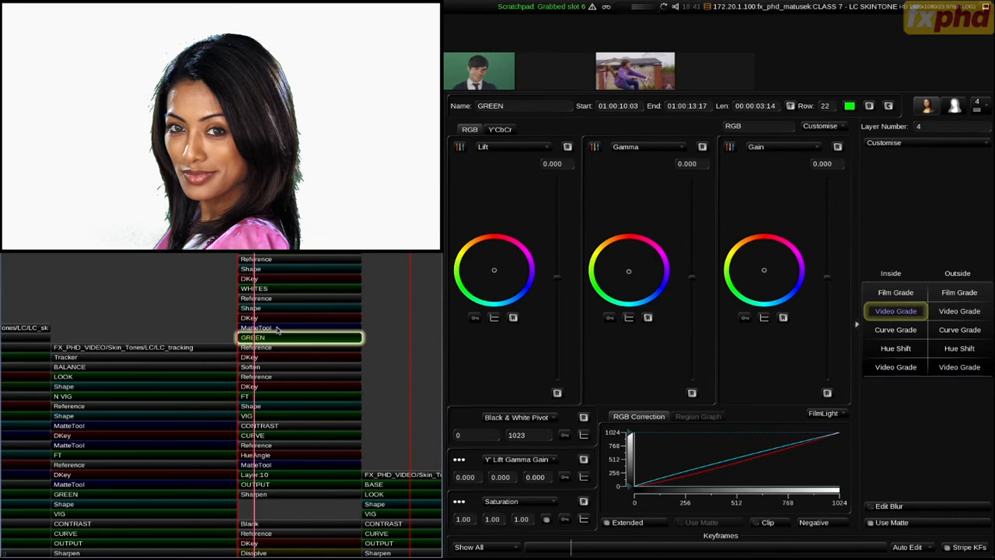
pyautogui.press('Tab')
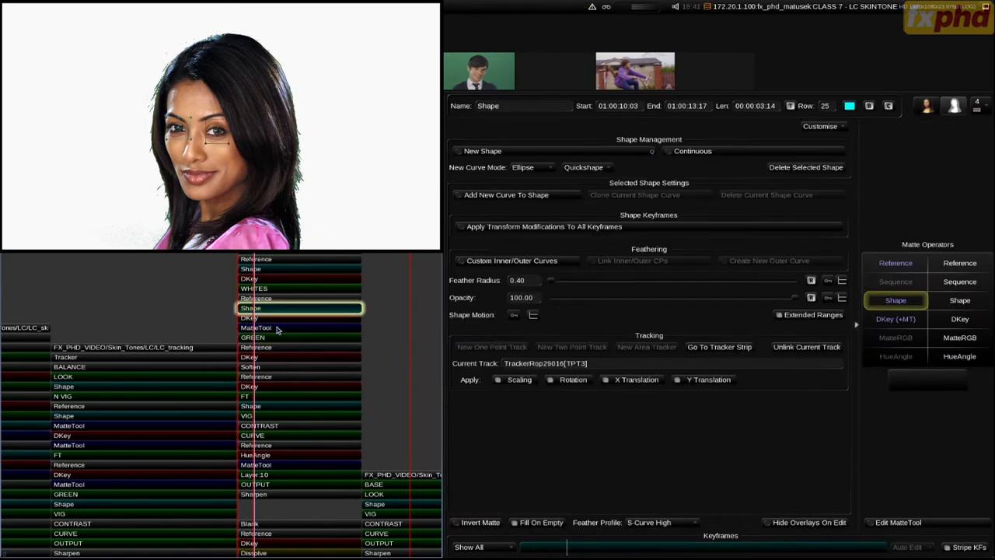
pyautogui.press('Down')
pyautogui.press('Down')
pyautogui.press('Down')
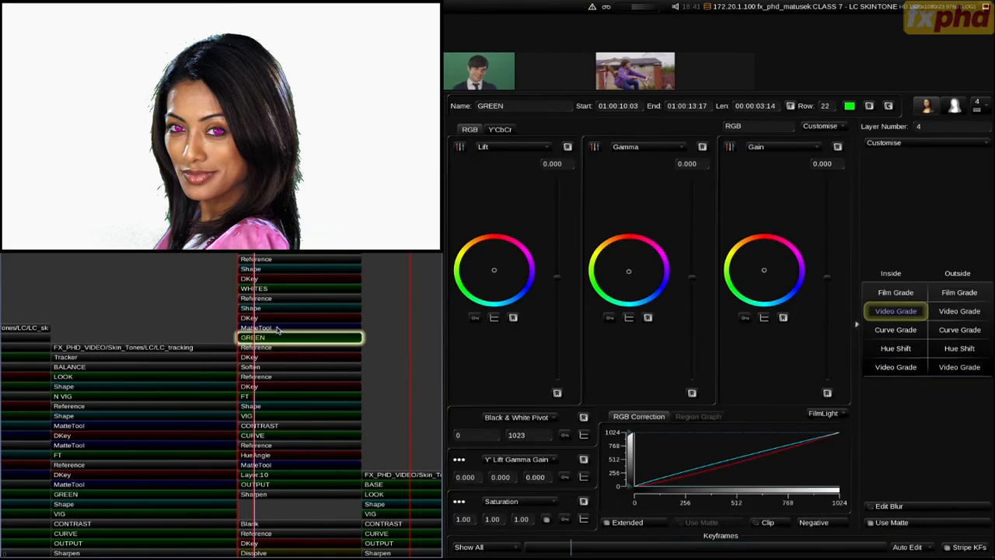
# - Examine the GREEN layer's tracked shapes around both eyes in close-up
pyautogui.scroll(3, 246, 145)
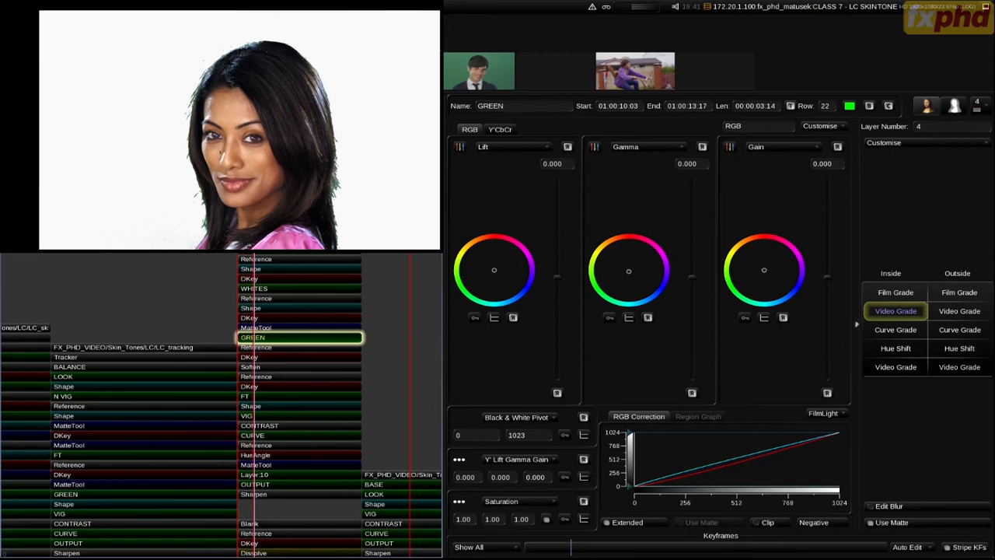
pyautogui.press('Up')
pyautogui.press('Up')
pyautogui.press('Up')
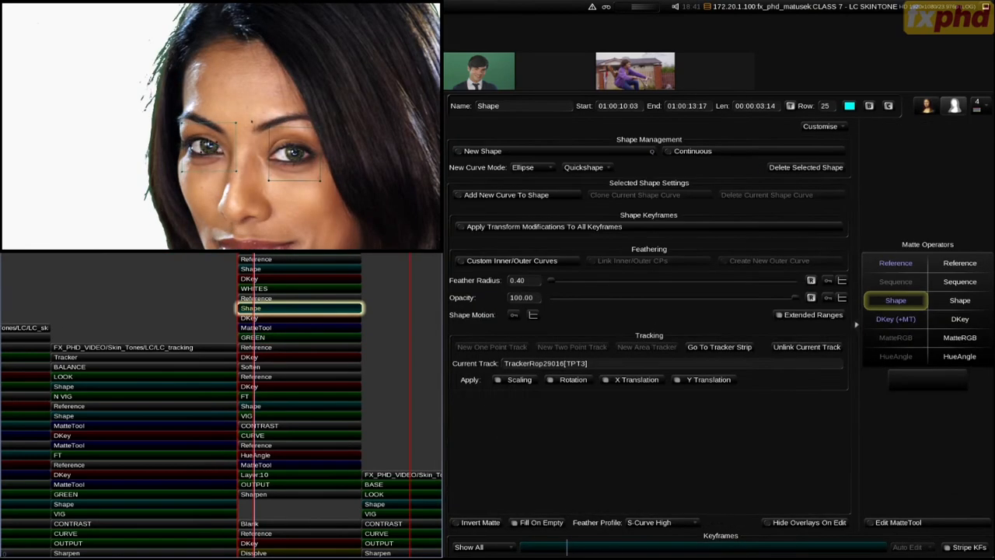
# - Toggle the GREEN layer off and on to compare the woman's eye colour in close-up
pyautogui.press('Down')
pyautogui.press('Down')
pyautogui.press('Down')
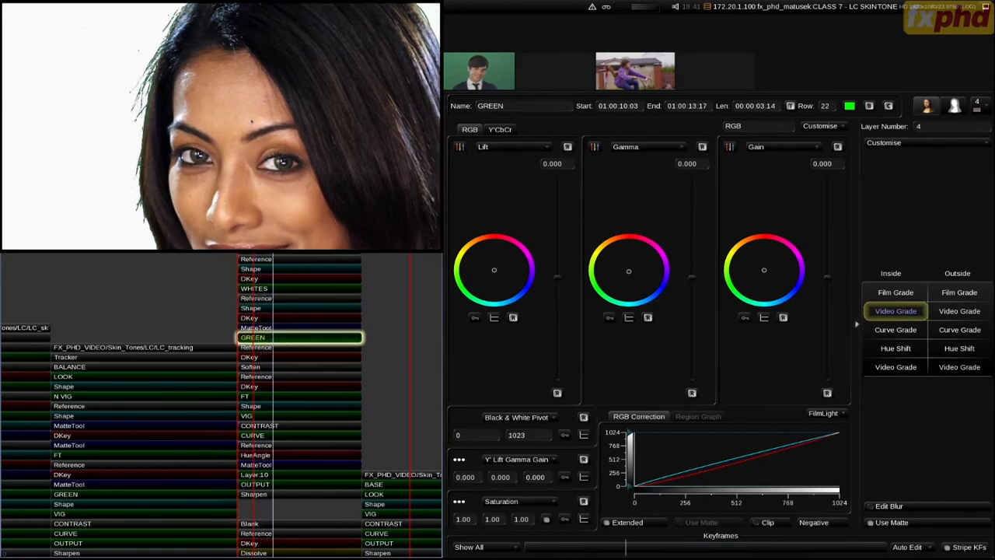
pyautogui.press('b')
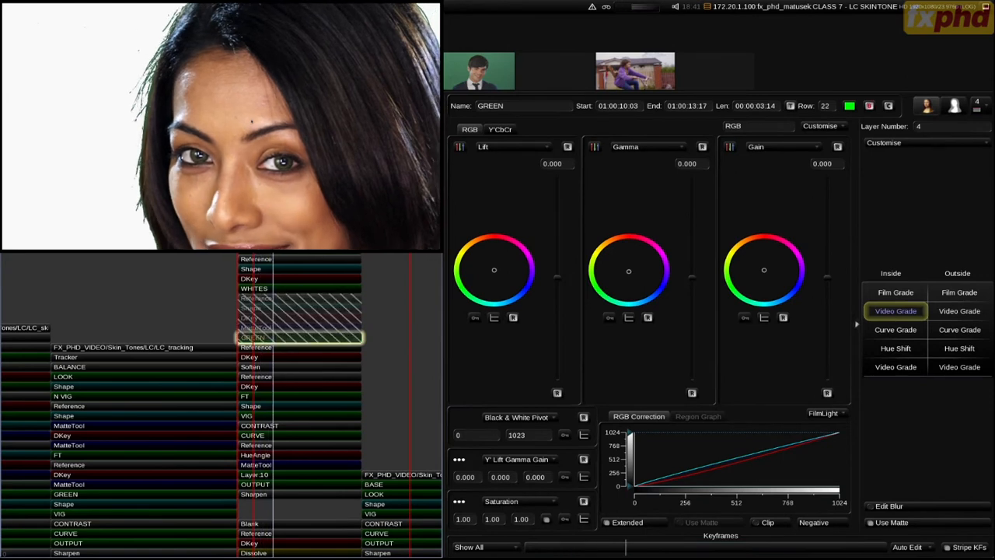
pyautogui.press('b')
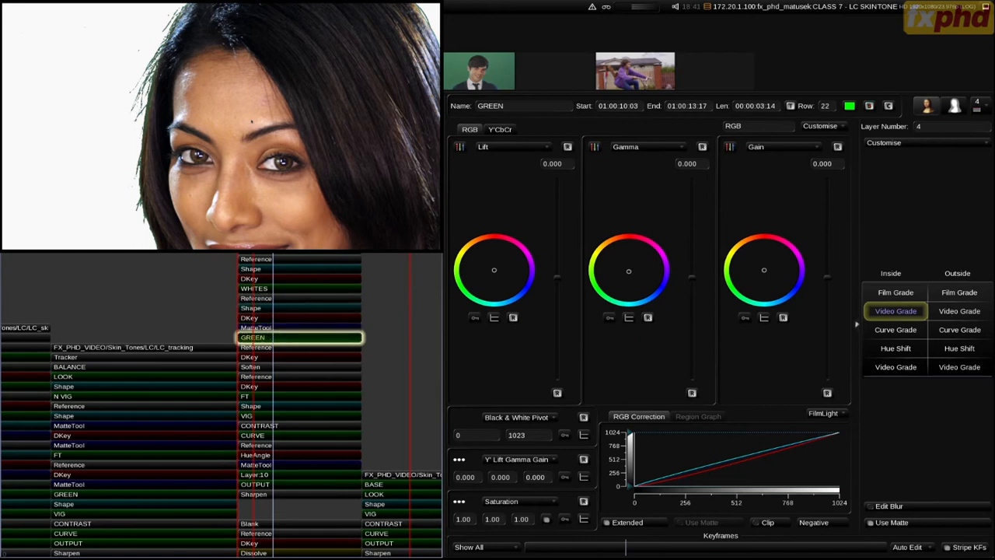
pyautogui.press('b')
pyautogui.press('b')
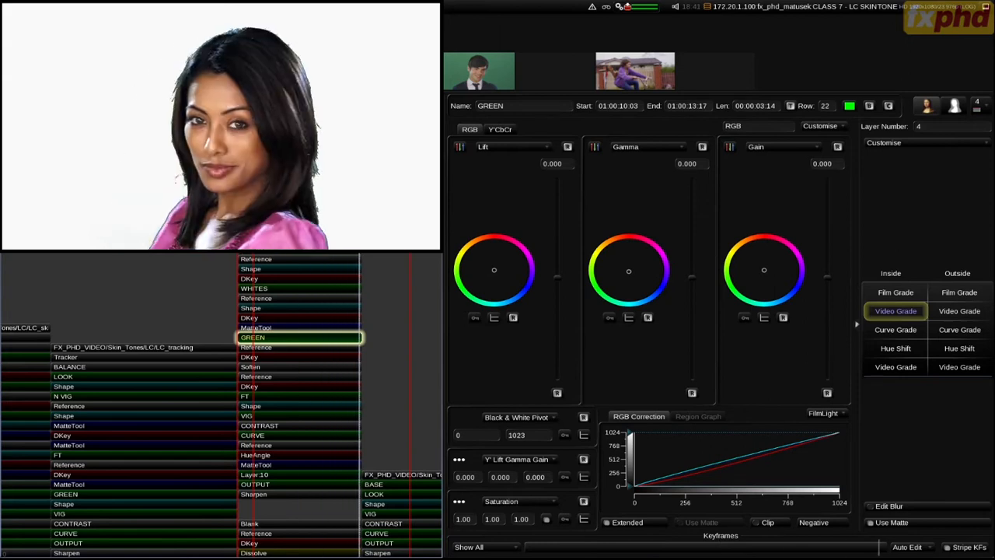
# - Play through the woman's shot to check the GREEN layer's tracked eye shapes over time
pyautogui.press('space')
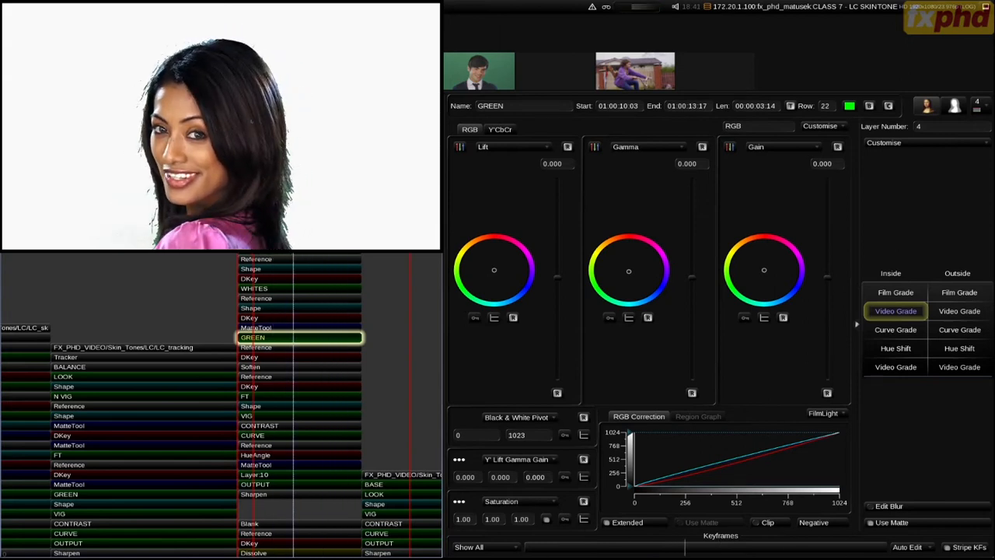
pyautogui.click(293, 309)
pyautogui.press('space')
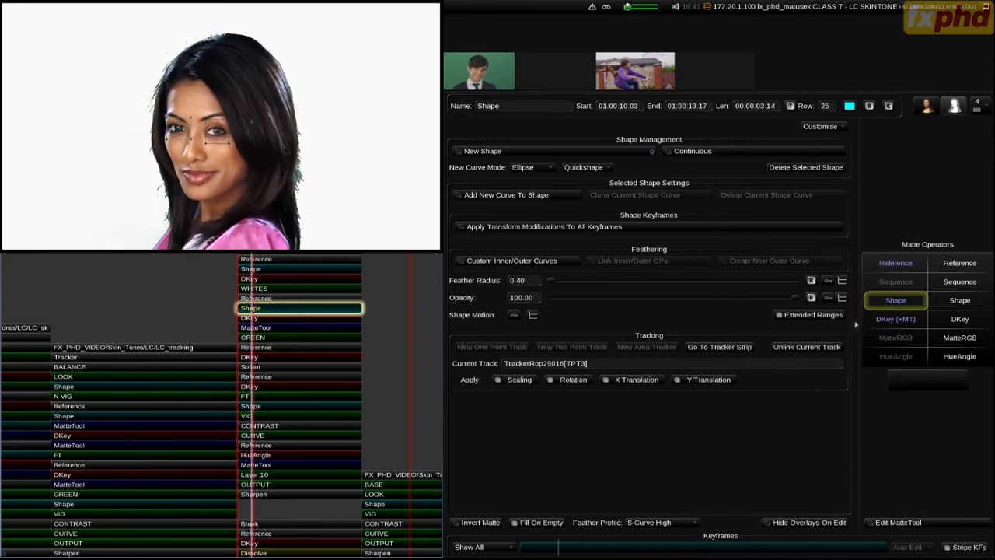
pyautogui.press('space')
pyautogui.press('Escape')
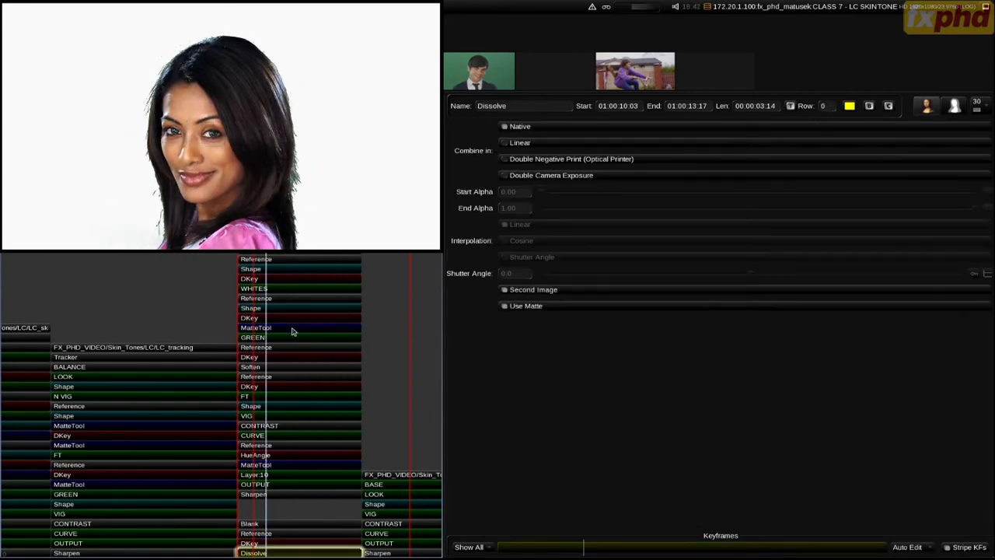
# - Disable the GREEN layer and play the woman's shot from its first frame
pyautogui.click(279, 339)
pyautogui.press('d')
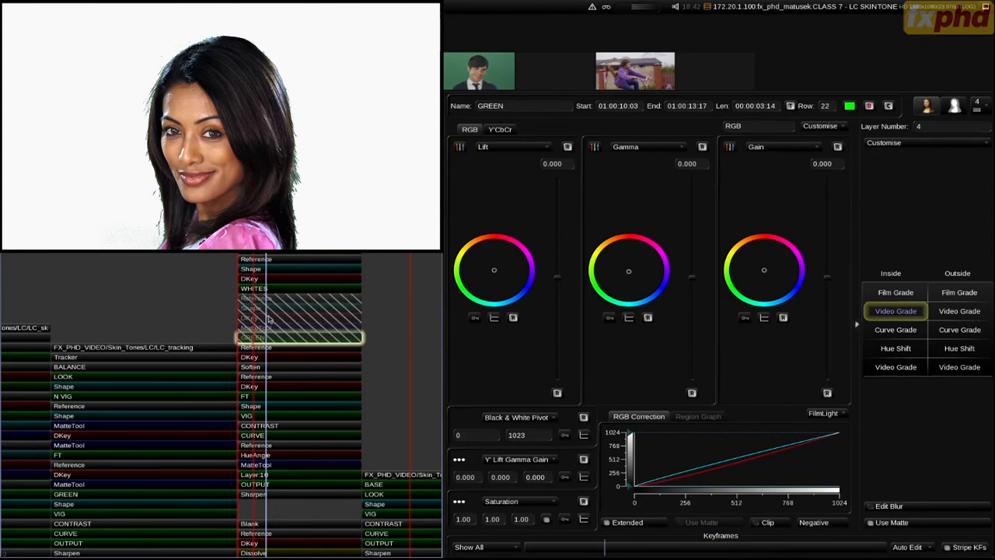
pyautogui.press('Home')
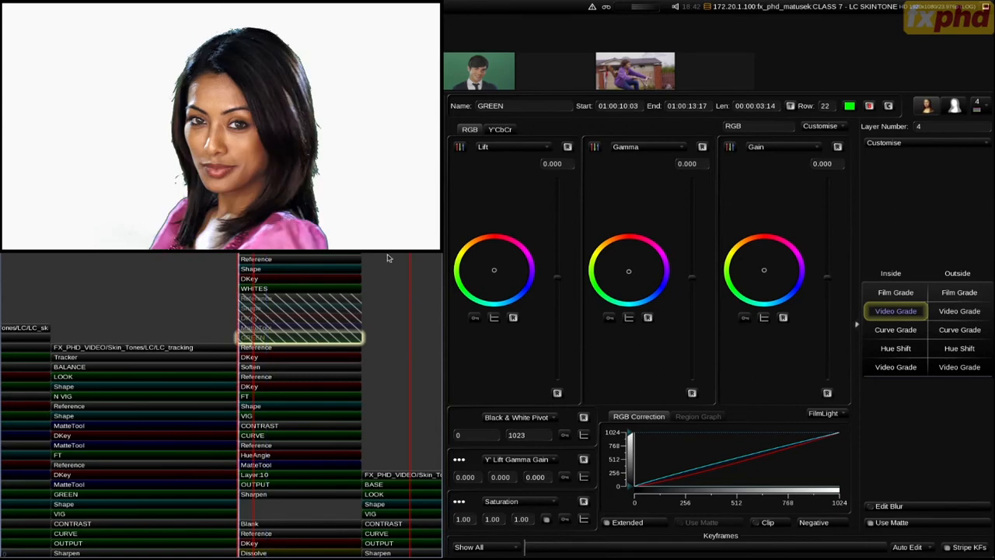
pyautogui.press('space')
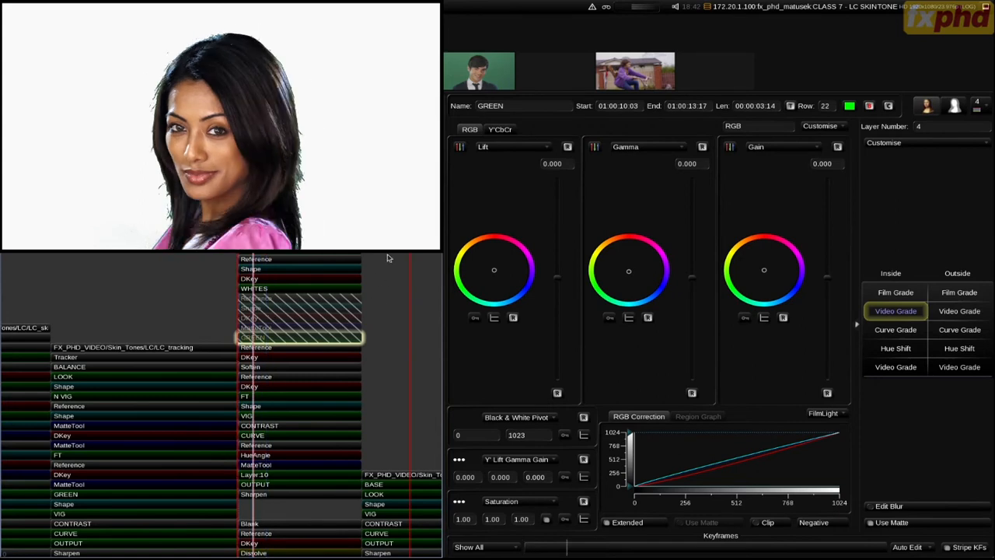
# - Add a new grade layer with a shape matte drawn freehand around the iris of the woman's left eye
pyautogui.press('p')
pyautogui.press('s')
pyautogui.moveTo(192, 135); pyautogui.dragTo(222, 126)
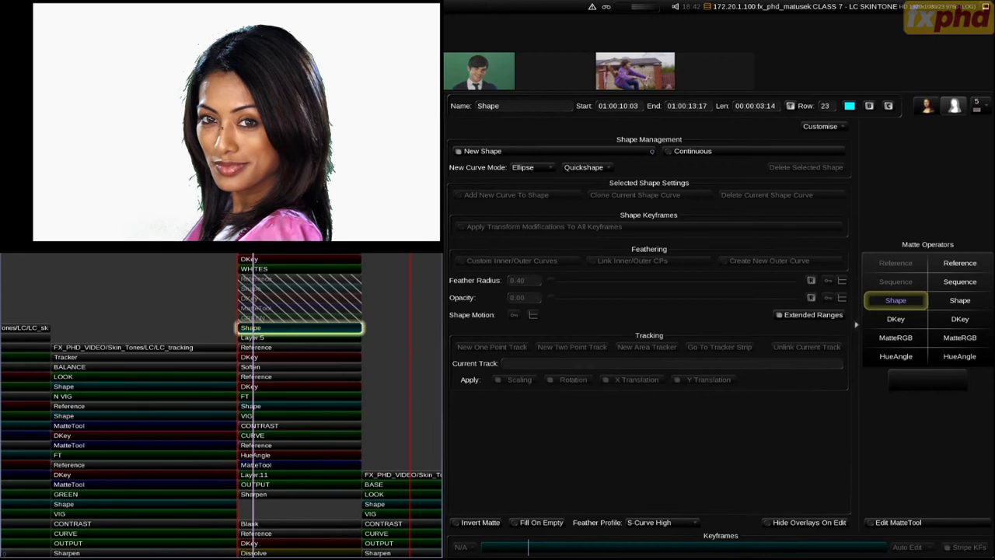
pyautogui.scroll(5, 223, 127)
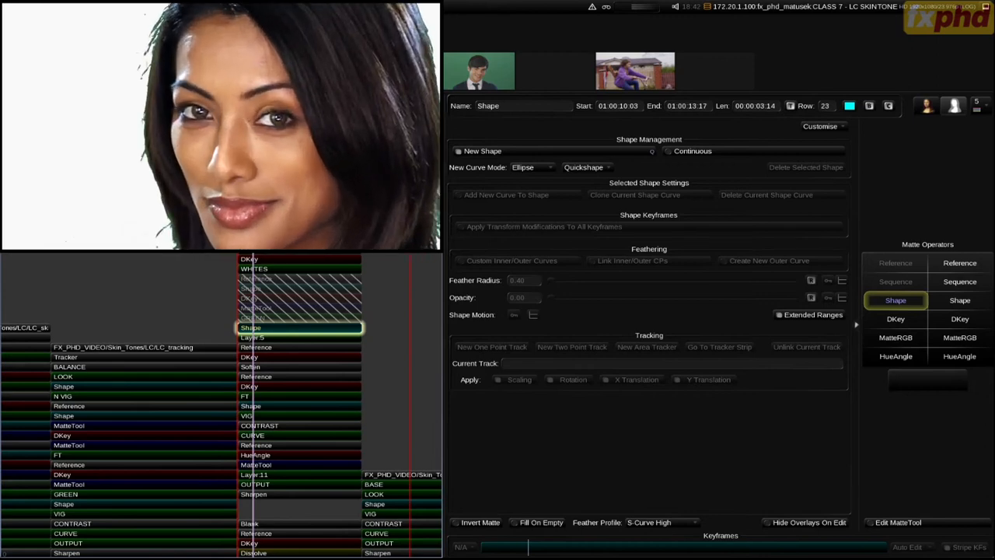
pyautogui.press('f')
pyautogui.click(276, 118)
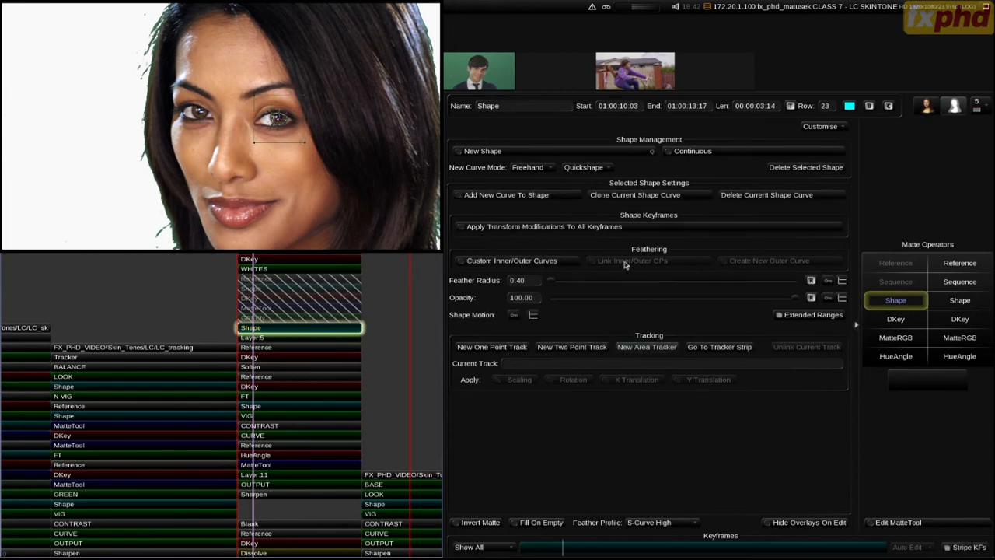
# - Attach a new area tracker to the left-eye shape and track it backwards and forwards through the shot
pyautogui.click(719, 346)
pyautogui.click(621, 285)
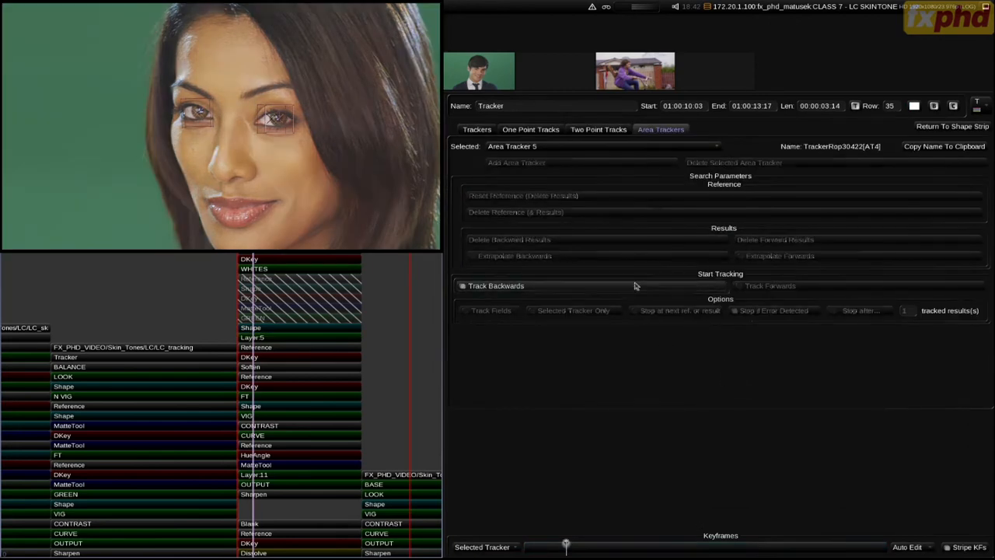
pyautogui.click(740, 285)
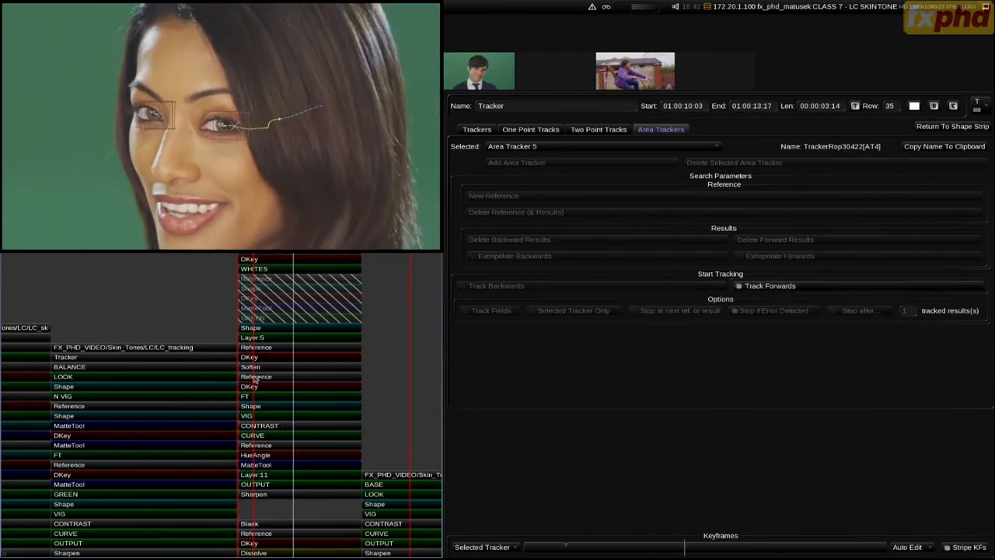
pyautogui.click(282, 329)
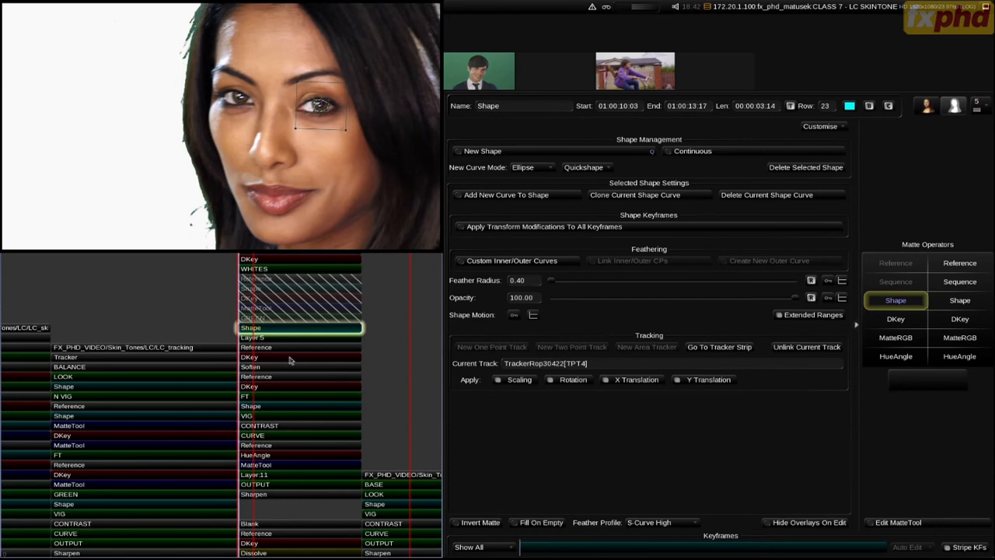
# - Add a DKey referencing Layer 1's output to the new eye layer and sample the left iris with several colour volumes
pyautogui.click(281, 339)
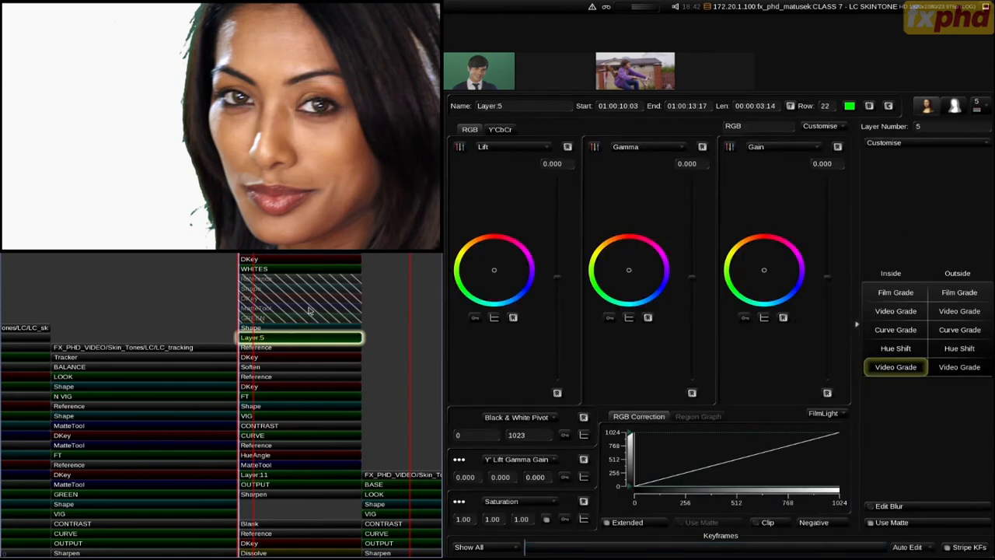
pyautogui.press('d')
pyautogui.click(308, 310)
pyautogui.press('Down')
pyautogui.press('Down')
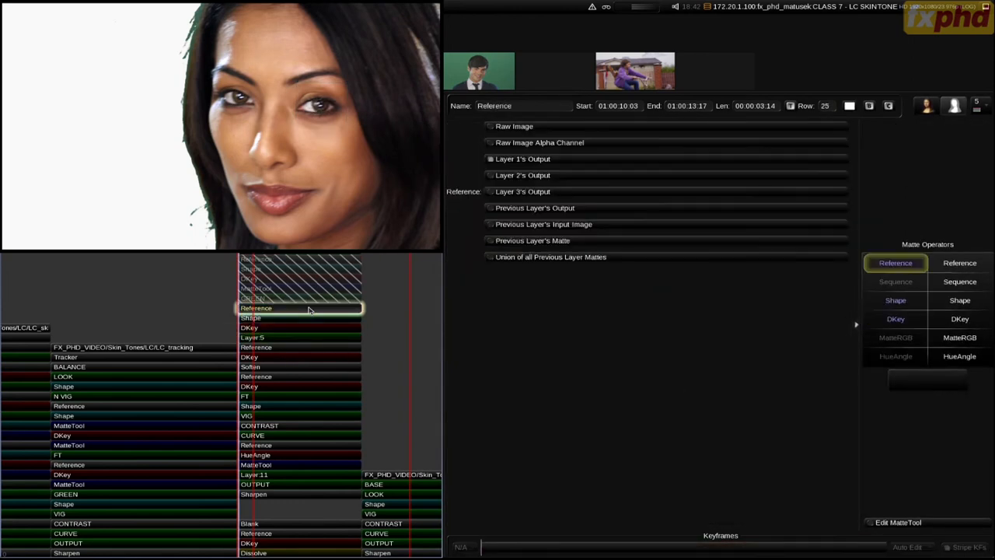
pyautogui.press('Down')
pyautogui.click(322, 99)
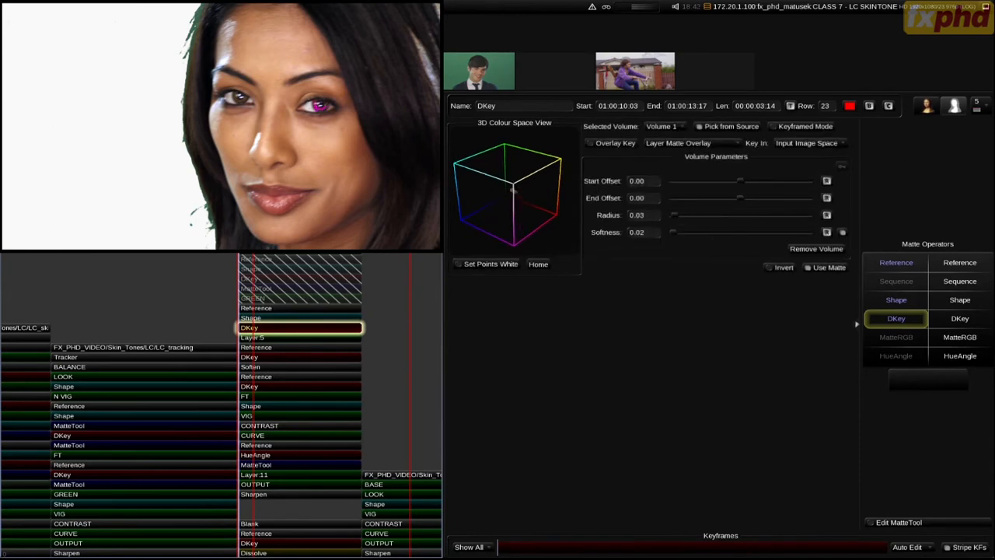
pyautogui.click(321, 105)
pyautogui.click(321, 103)
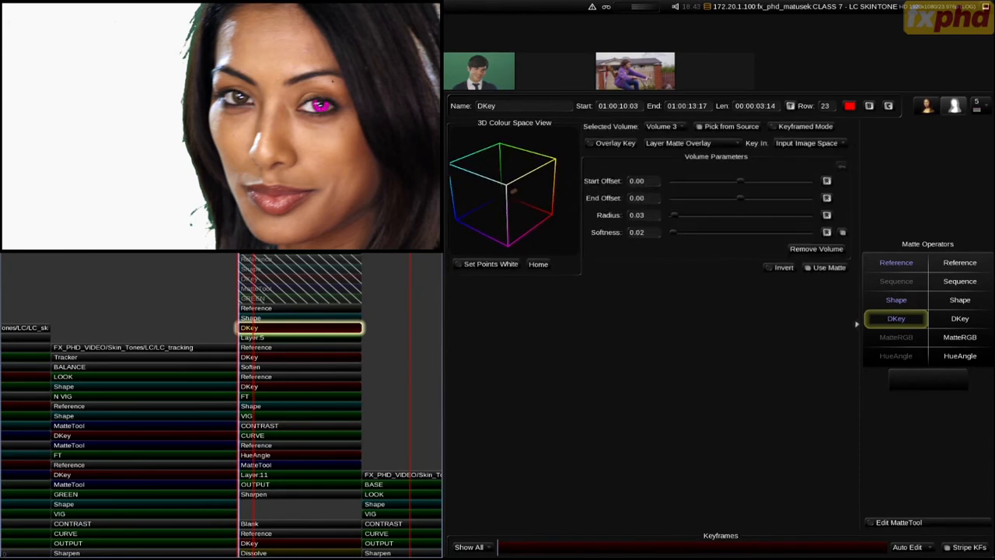
# - Tint the keyed iris slightly blue in the video grade's Gamma and raise Gamma to 0.073
pyautogui.press('Up')
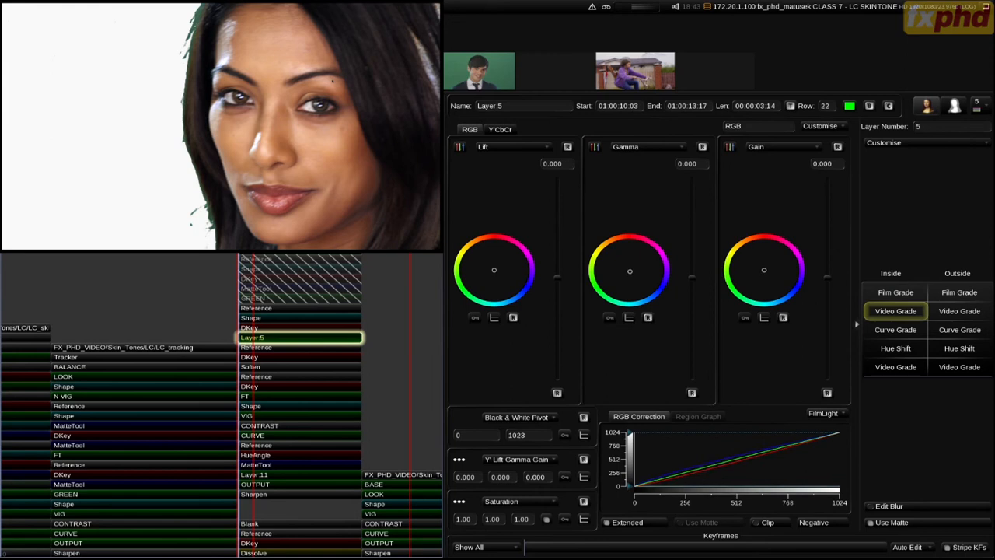
pyautogui.moveTo(692, 277); pyautogui.dragTo(692, 274)
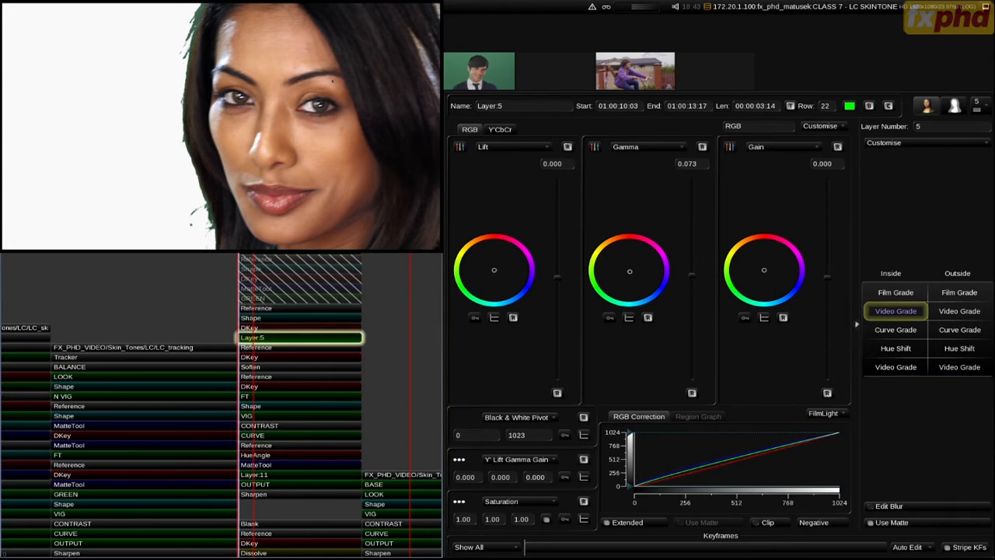
# - Draw a second freehand shape around the woman's right eye and track it forwards with a new area tracker
pyautogui.click(303, 318)
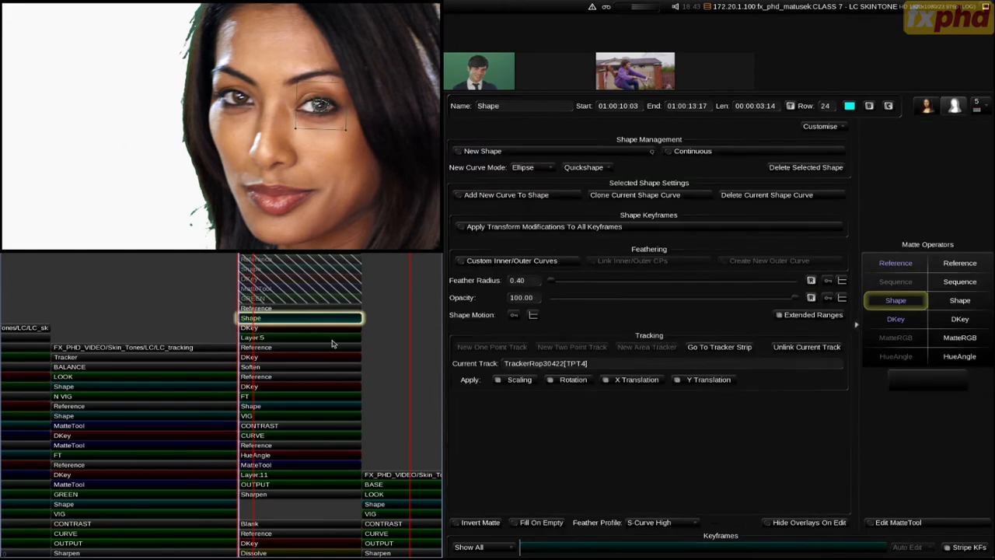
pyautogui.press('q')
pyautogui.press('q')
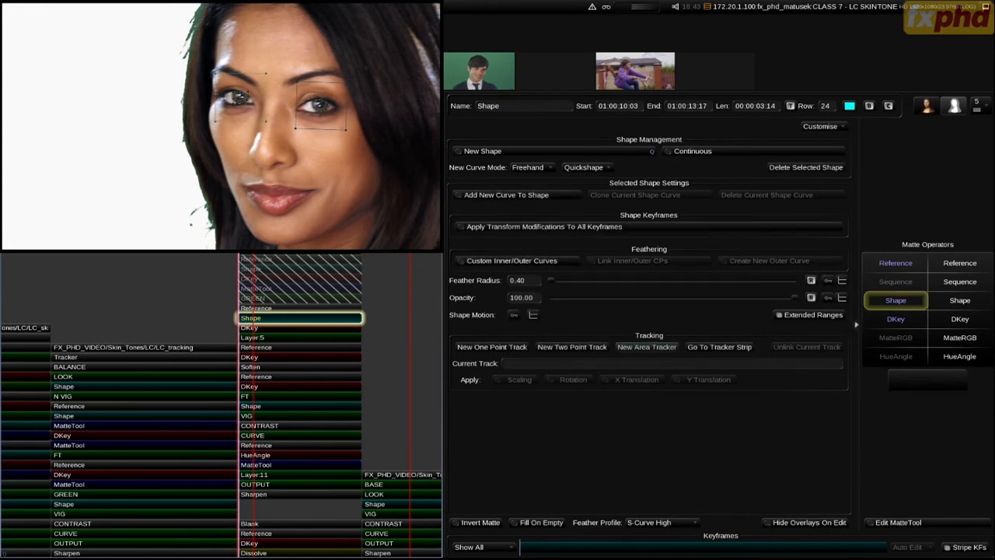
pyautogui.click(648, 346)
pyautogui.click(769, 286)
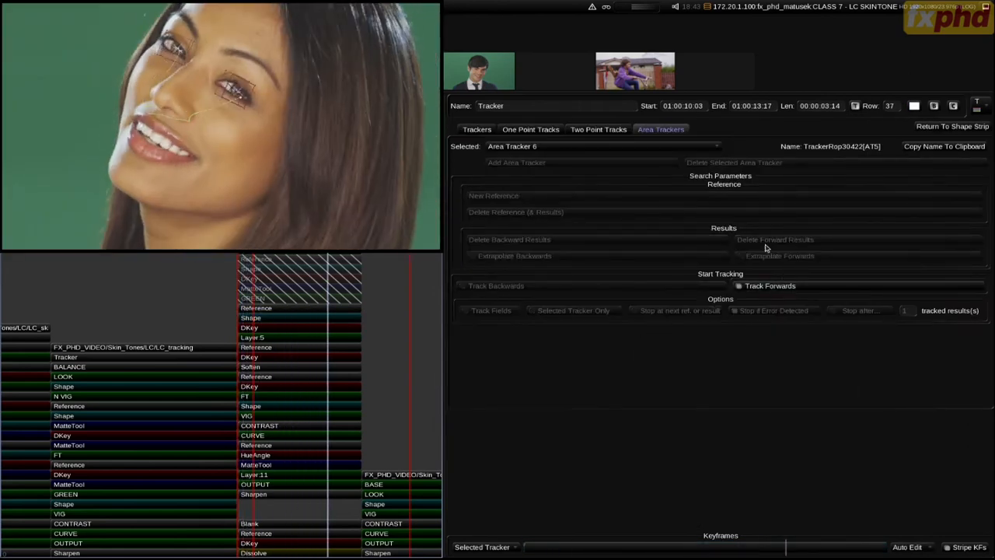
pyautogui.click(268, 329)
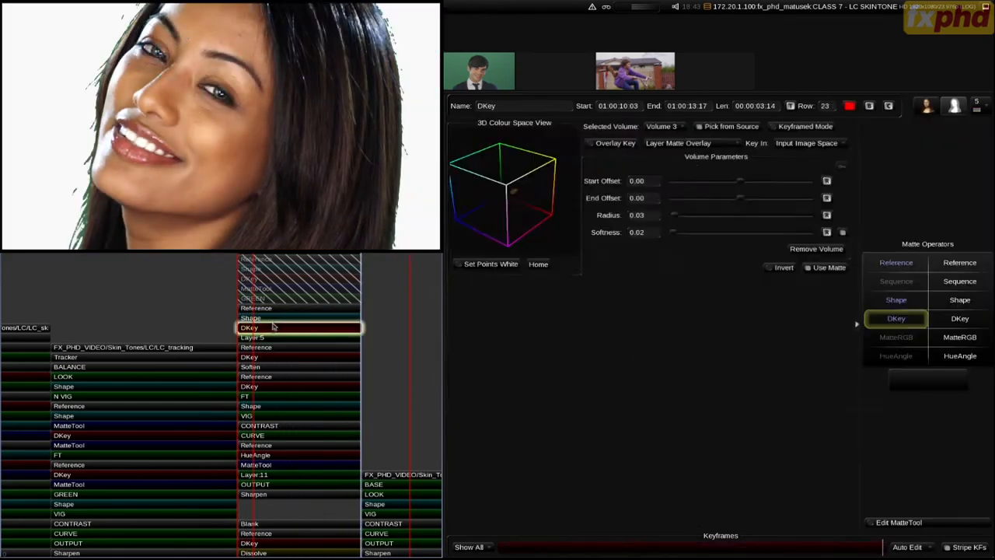
pyautogui.click(264, 318)
# - Rename the new eye grade layer as EYES
pyautogui.click(303, 338)
pyautogui.moveTo(504, 106); pyautogui.dragTo(475, 105)
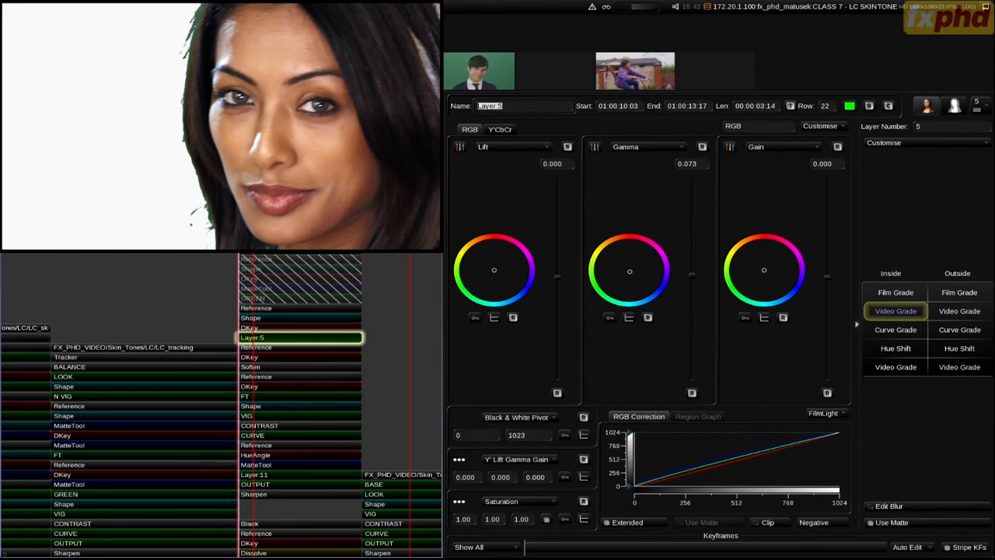
pyautogui.write('EYES')
pyautogui.press('Return')
# - Check the EYES layer's matte and insert a MatteTool between its Shape and DKey
pyautogui.press('m')
pyautogui.press('m')
pyautogui.click(301, 318)
pyautogui.hotkey('shift', 'm')
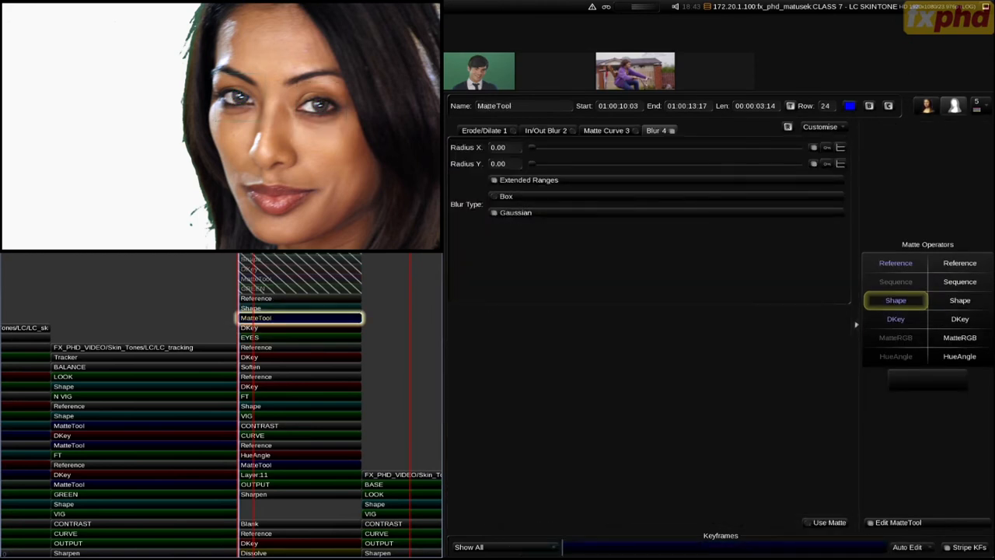
# - Toggle the EYES layer off and on and play the shot to compare the woman's eye colour
pyautogui.click(300, 337)
pyautogui.press('d')
pyautogui.press('d')
pyautogui.press('space')
pyautogui.press('space')
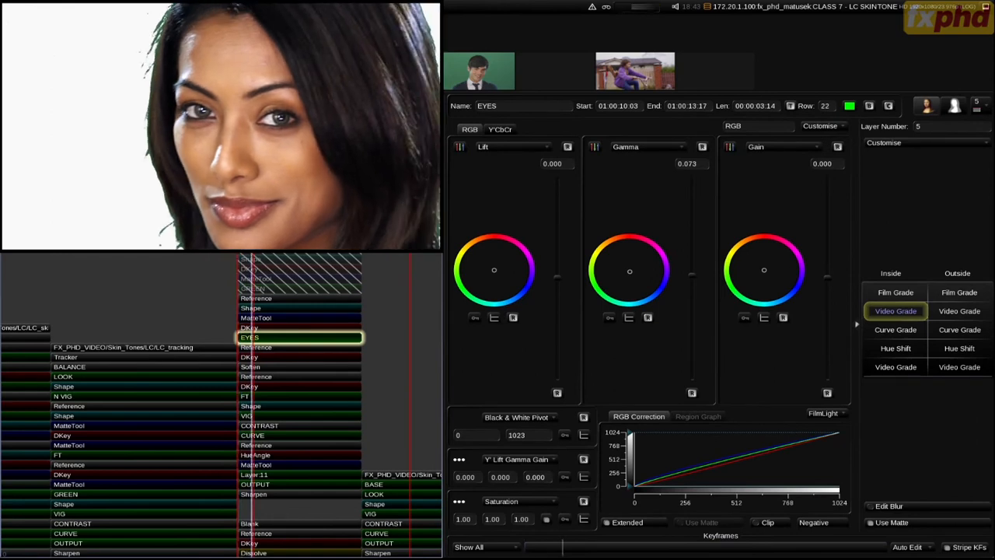
# - Try shifting the EYES layer's Gamma strongly towards red, and reset the grade
pyautogui.moveTo(630, 272); pyautogui.dragTo(630, 262)
pyautogui.press('f')
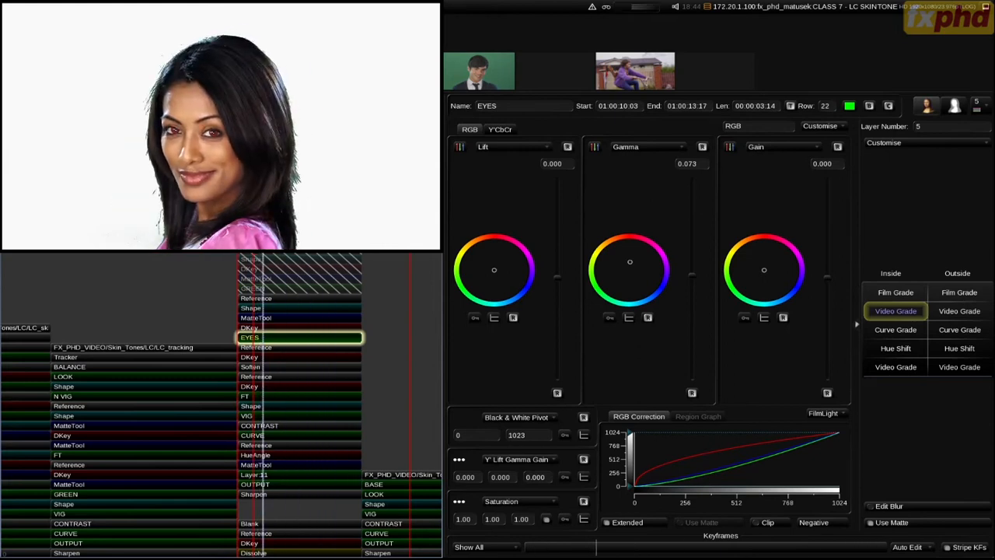
pyautogui.hotkey('ctrl', 'z')
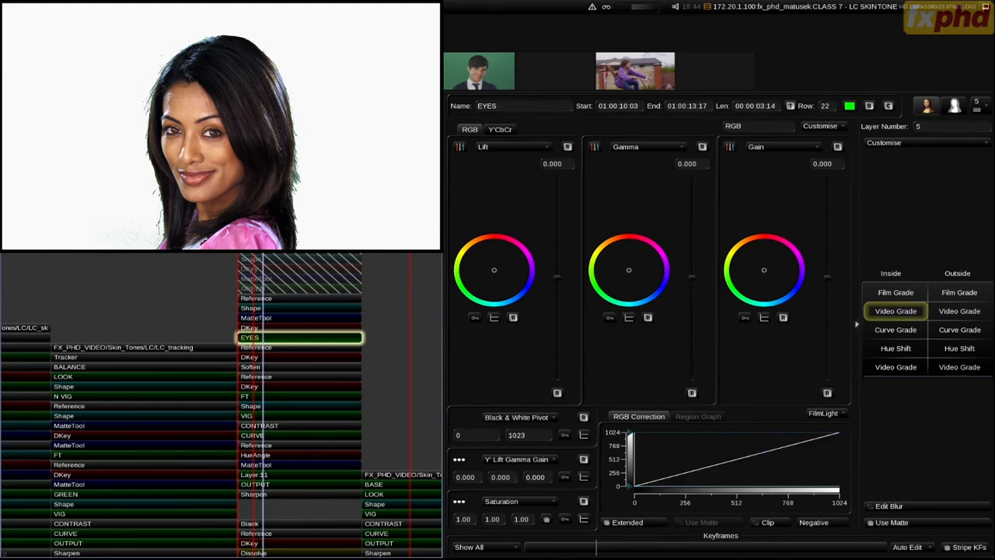
# - Shift the EYES layer's Gamma colour balance to give the woman's eyes a subtle cool blue tint
pyautogui.moveTo(630, 270); pyautogui.dragTo(630, 272)
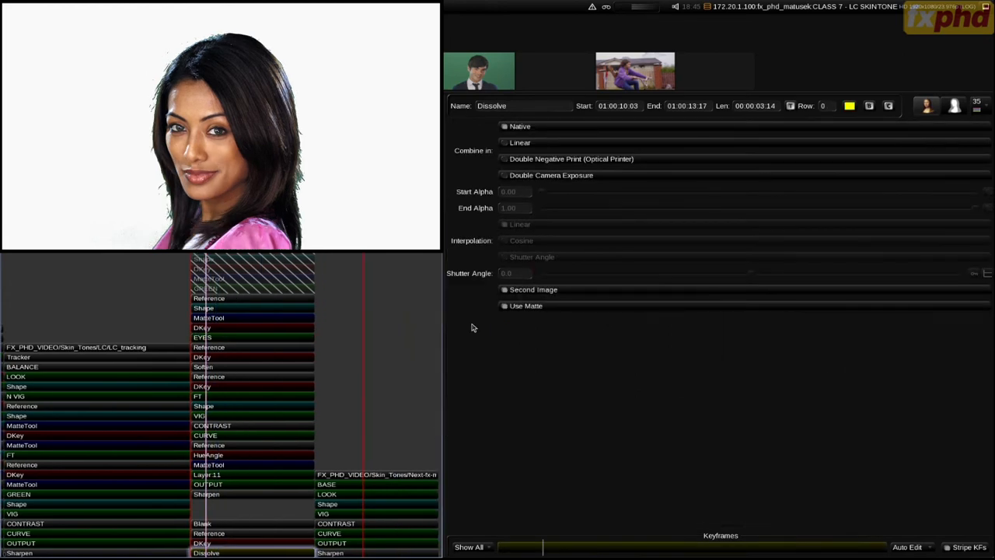
# - Toggle the bypass of the grade stack to compare the woman's shot before and after grading
pyautogui.press('b')
pyautogui.press('Down')
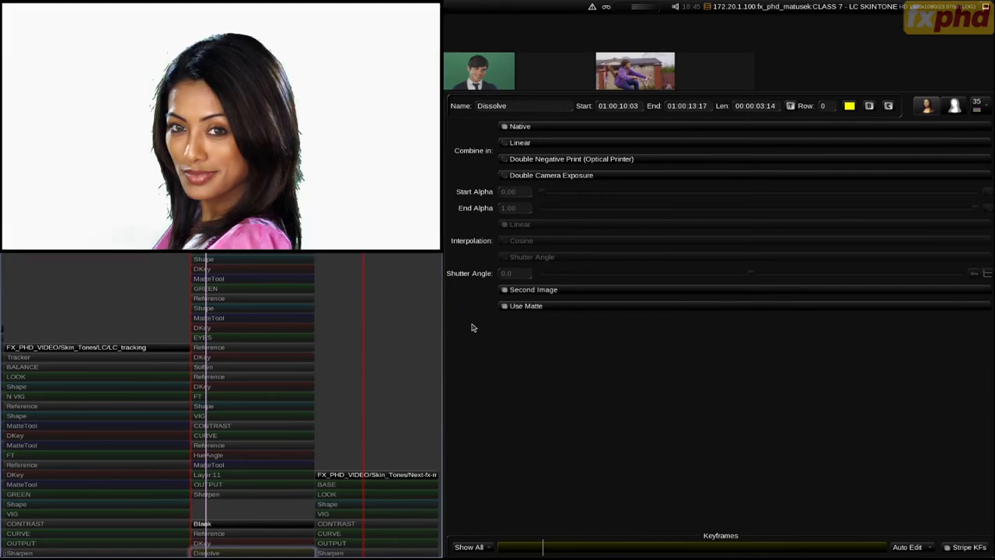
pyautogui.press('Up')
pyautogui.press('Down')
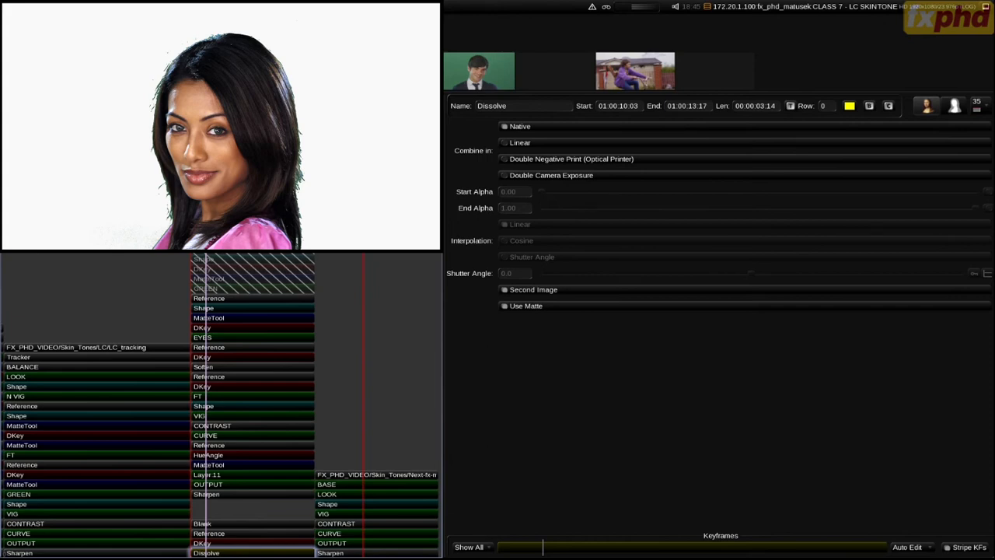
# - Copy the woman's Blank, Reference, DKey and Dissolve strips to the end of the man's green-screen stack
pyautogui.press('pagedown')
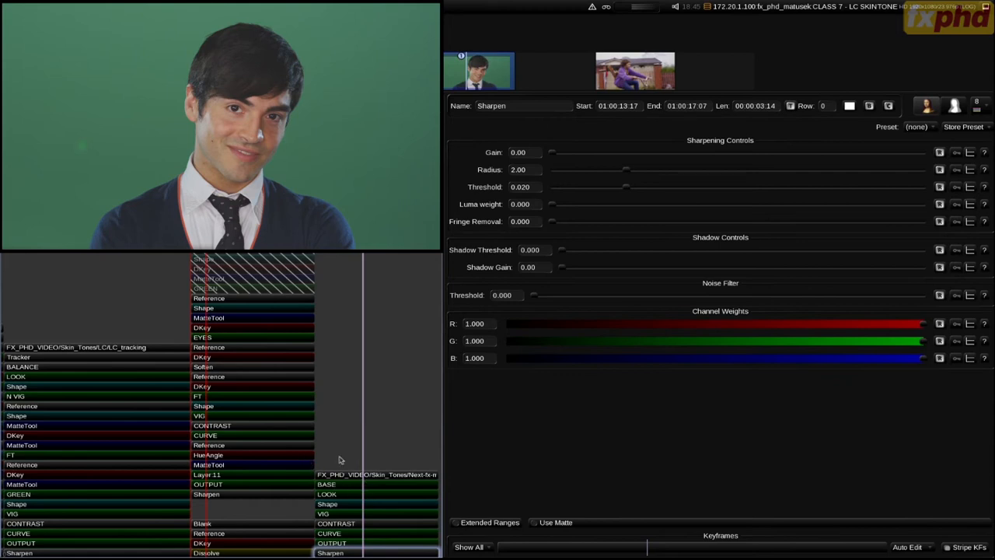
pyautogui.click(234, 525)
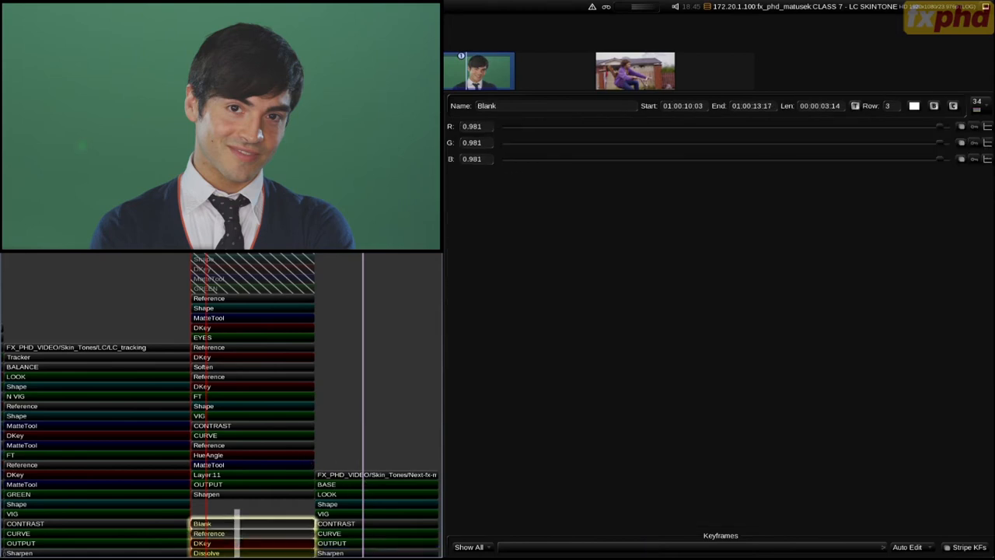
pyautogui.click(330, 551)
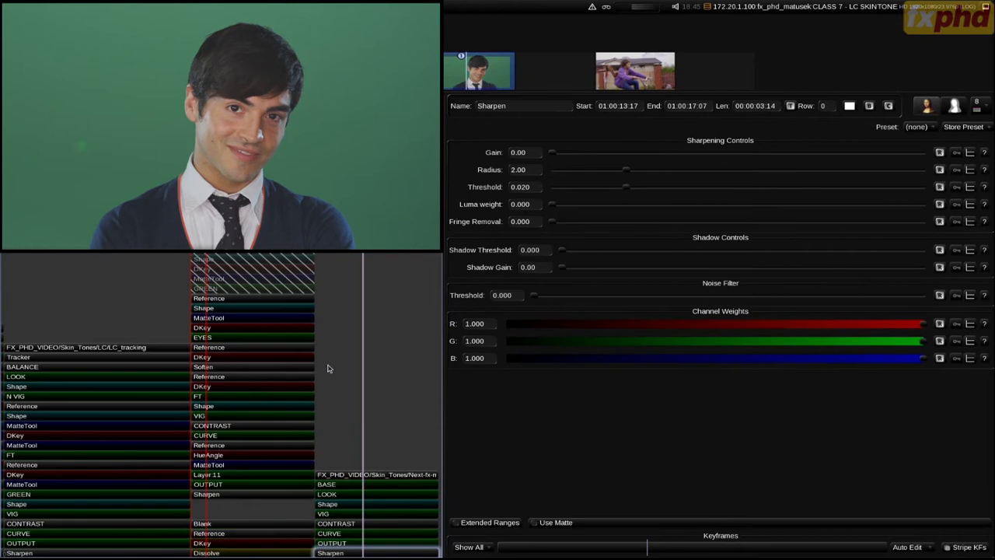
pyautogui.hotkey('ctrl', 'v')
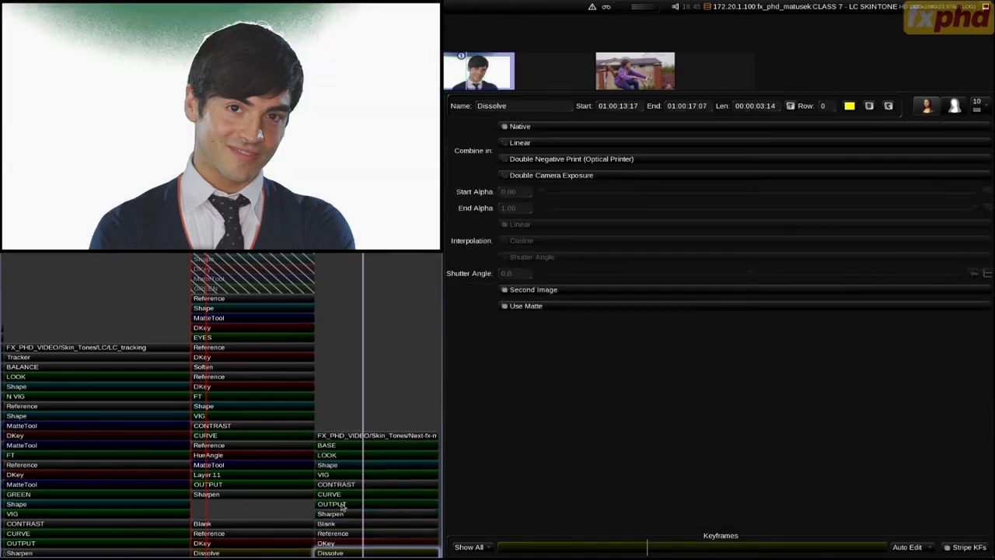
# - Sample the leftover green above the man in the pasted DKey to clear the background to white
pyautogui.press('Up')
pyautogui.moveTo(113, 32); pyautogui.dragTo(128, 32)
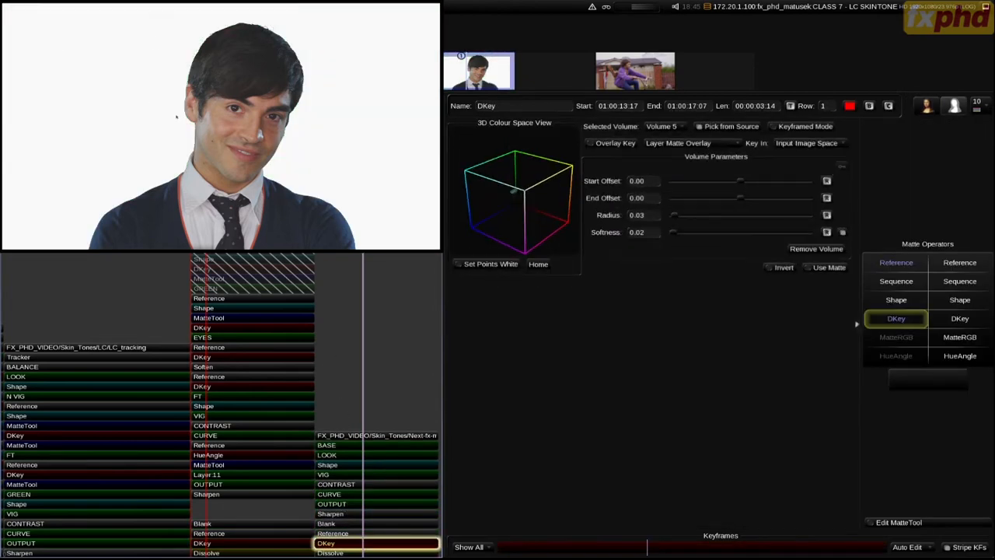
# - Set the man's BASE Lift to -0.156, Gamma to 0.075 and Gain to 0.195, and LOOK Lift to -0.076 and Gamma to 0.221
pyautogui.click(335, 447)
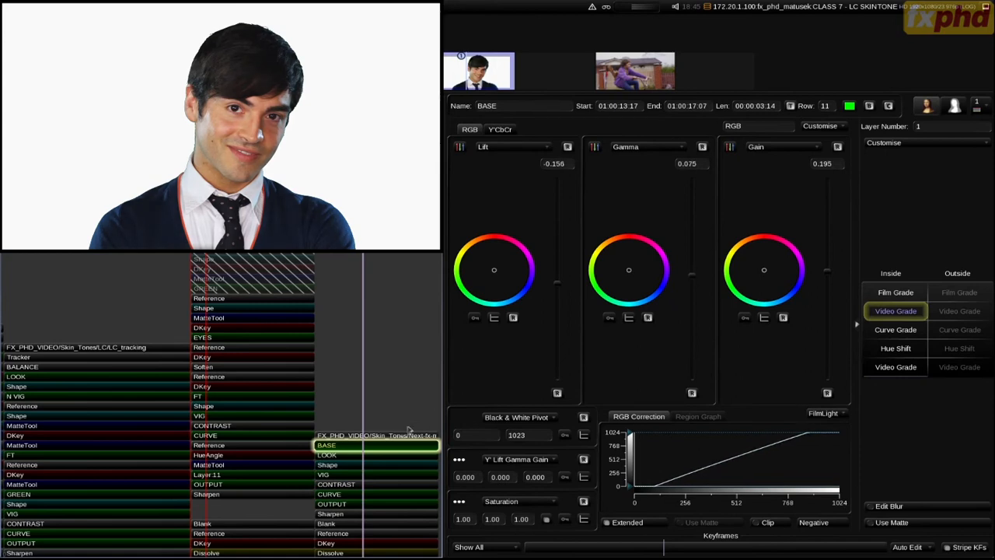
pyautogui.click(327, 457)
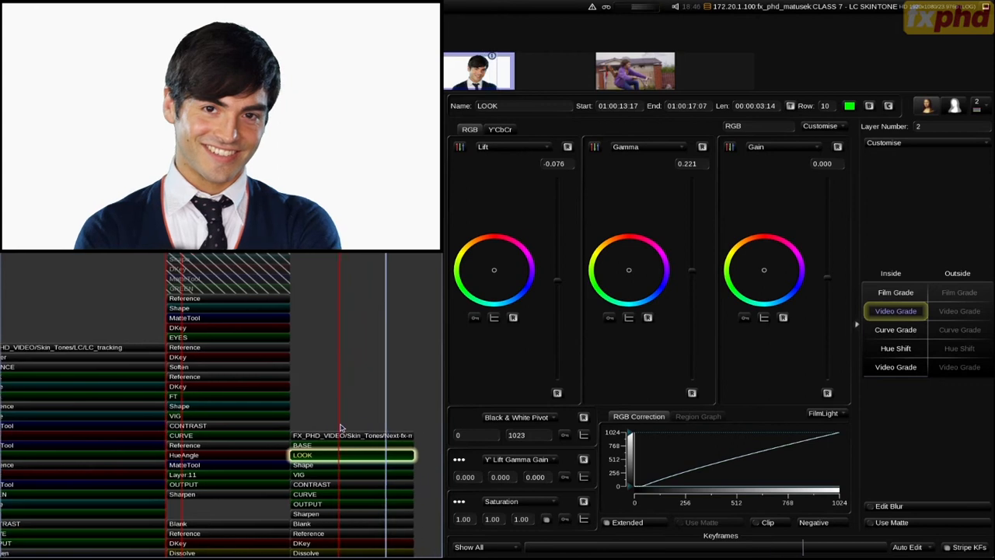
# - Add a DKey-keyed grade layer after the man's LOOK layer and set its Reference to Layer 2's Output
pyautogui.press('p')
pyautogui.press('d')
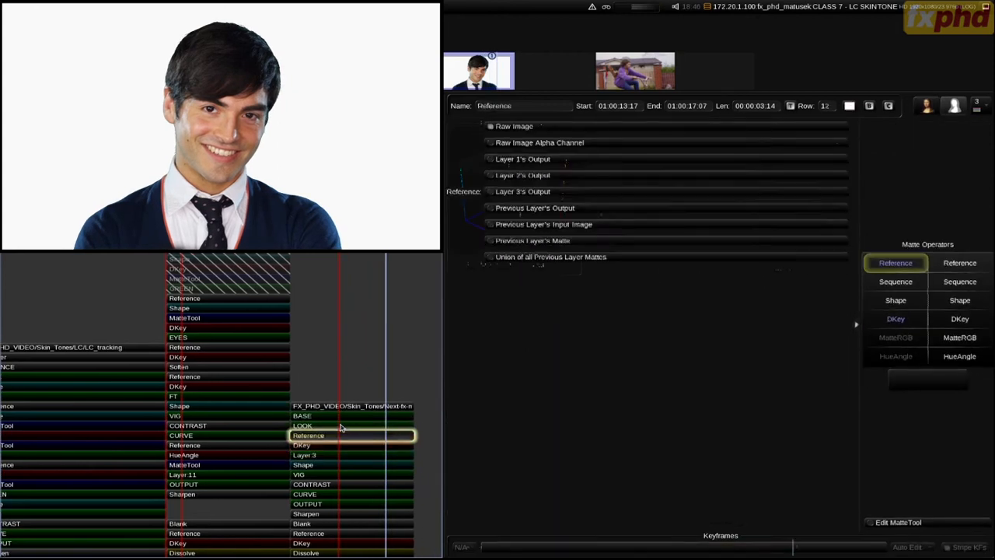
pyautogui.press('Down')
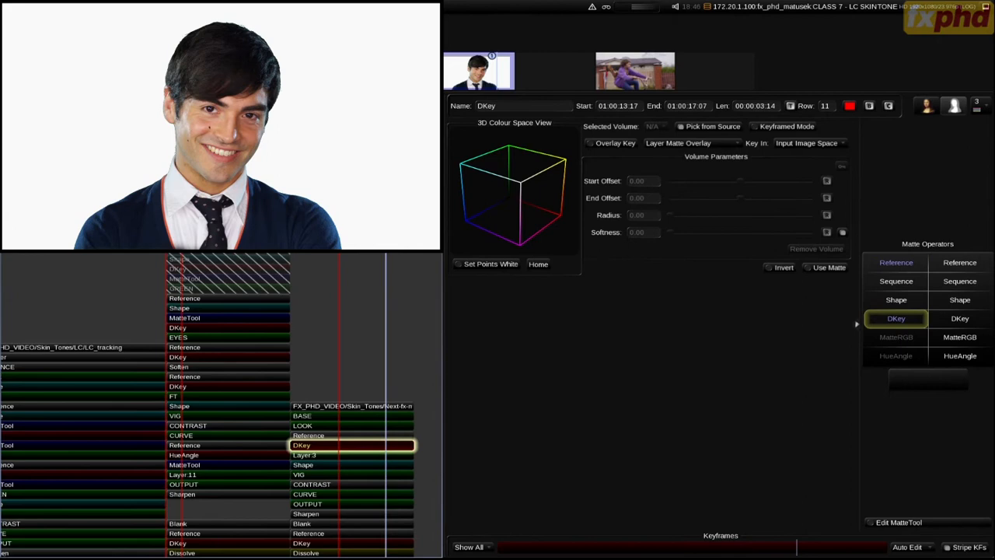
pyautogui.click(352, 436)
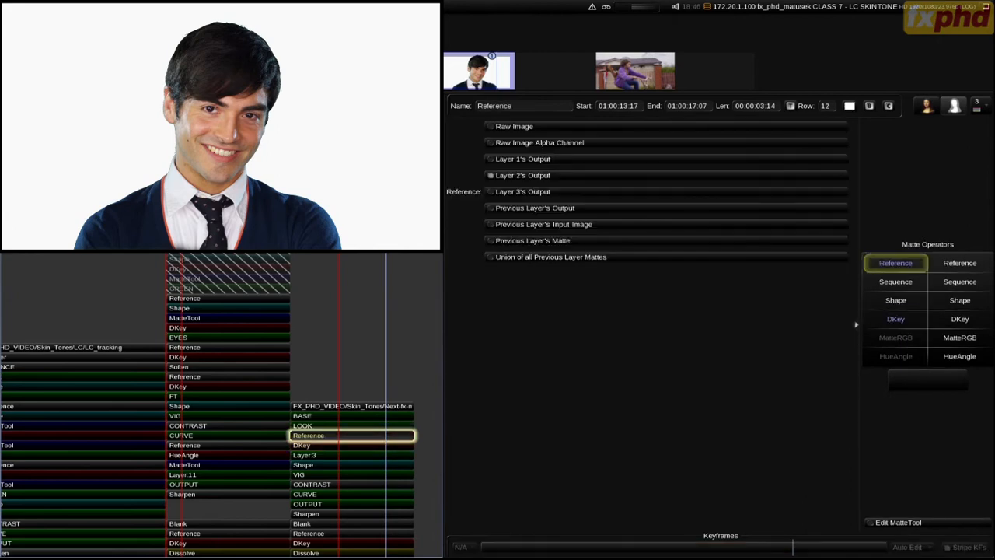
pyautogui.click(492, 160)
pyautogui.click(353, 446)
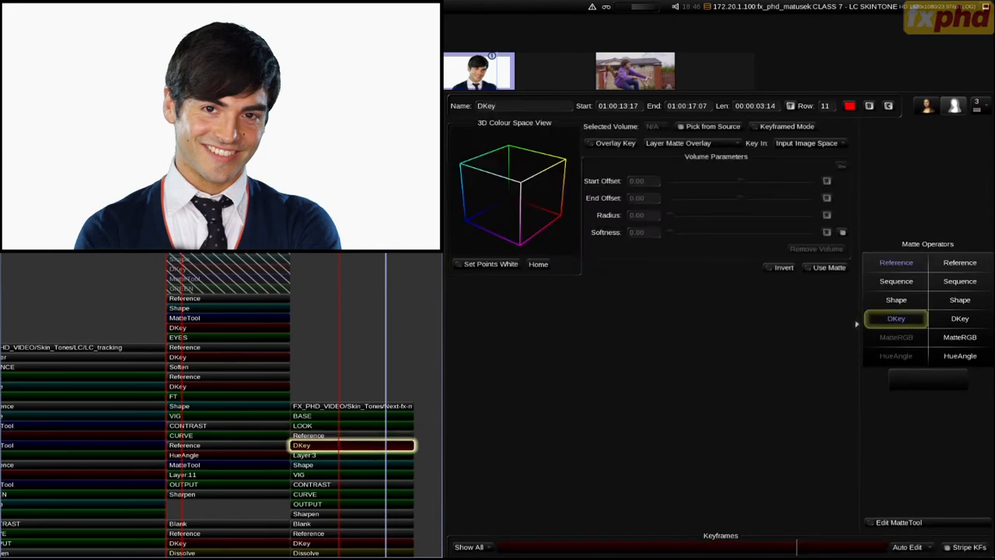
# - Sample the skin across the man's face in the new DKey to build up a skin-tone matte
pyautogui.click(243, 134)
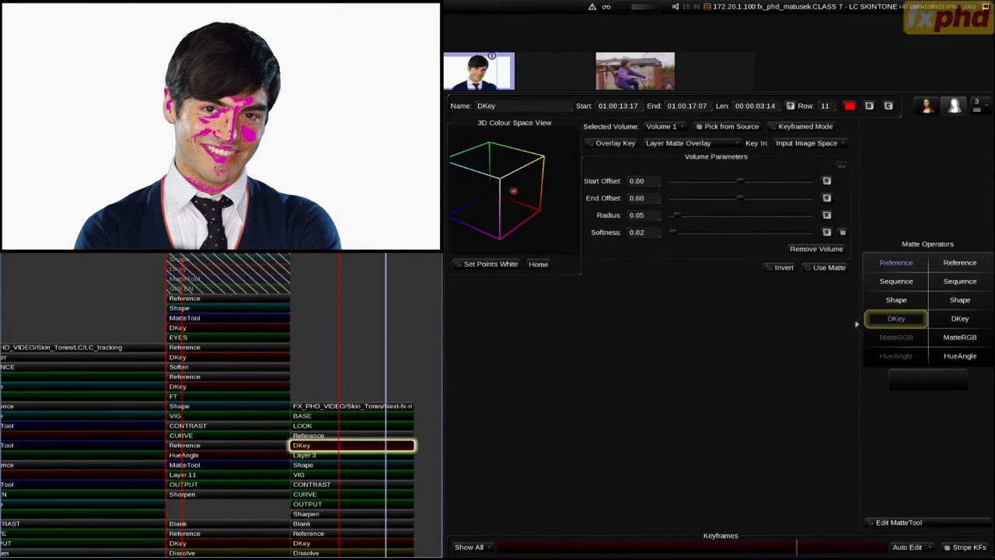
pyautogui.click(242, 131)
pyautogui.click(246, 135)
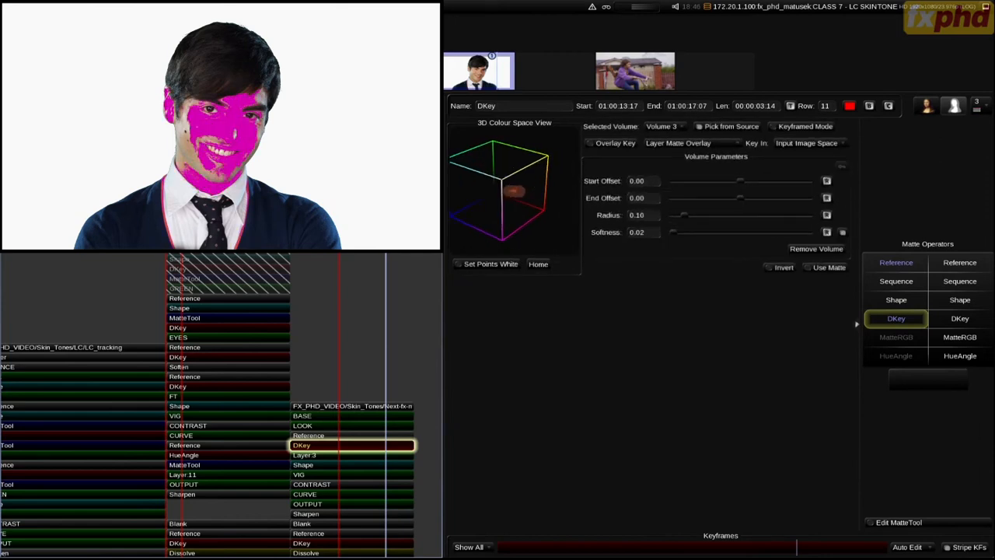
pyautogui.click(235, 133)
pyautogui.click(234, 134)
pyautogui.click(235, 133)
pyautogui.click(235, 134)
pyautogui.click(235, 134)
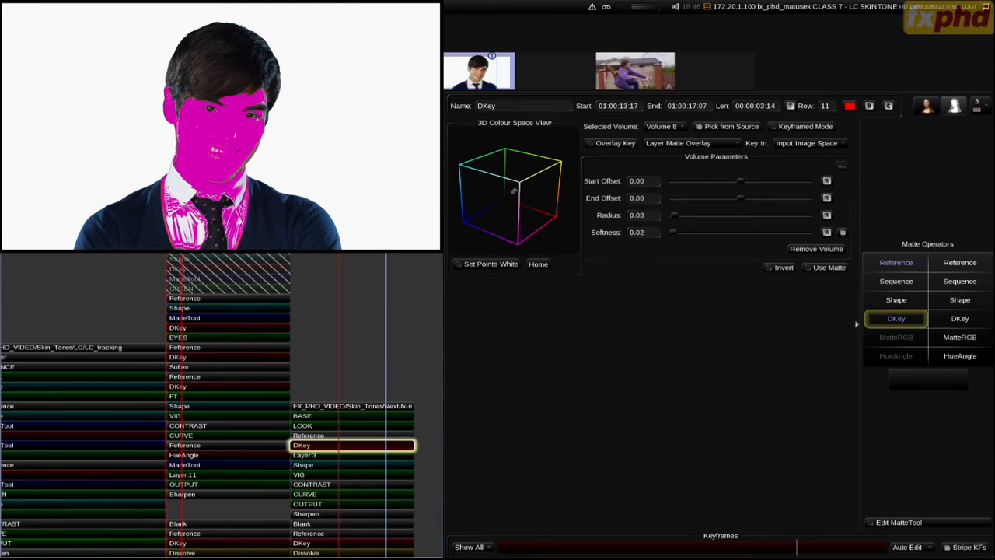
# - Refine the skin DKey with further samples around the man's mouth, excluding the teeth while keeping the face keyed
pyautogui.click(217, 146)
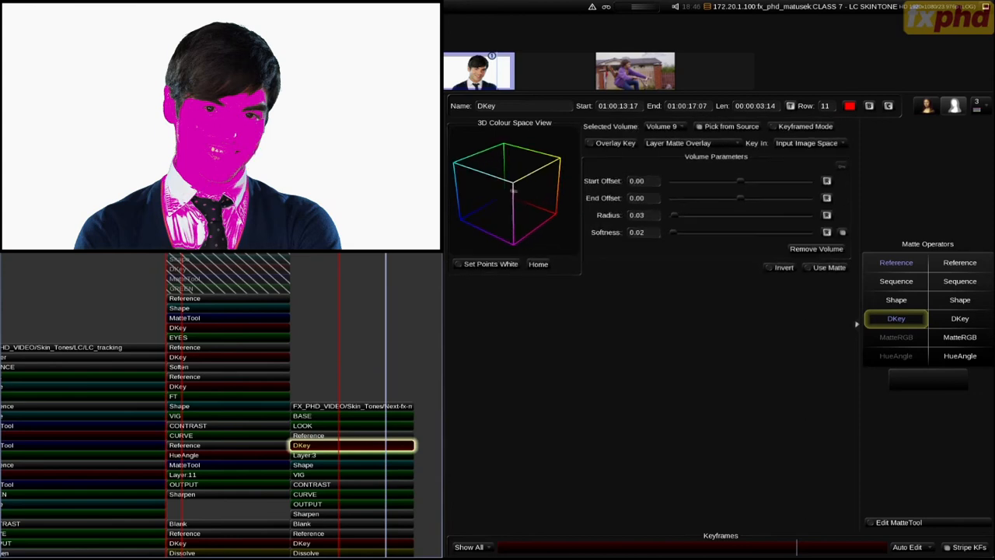
pyautogui.click(218, 148)
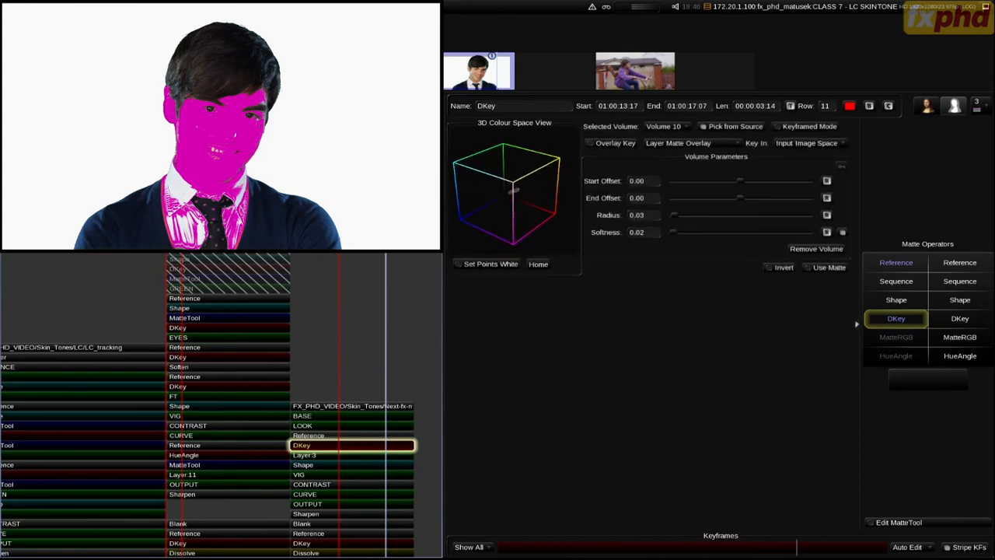
pyautogui.press('m')
pyautogui.press('m')
pyautogui.click(218, 152)
pyautogui.click(219, 152)
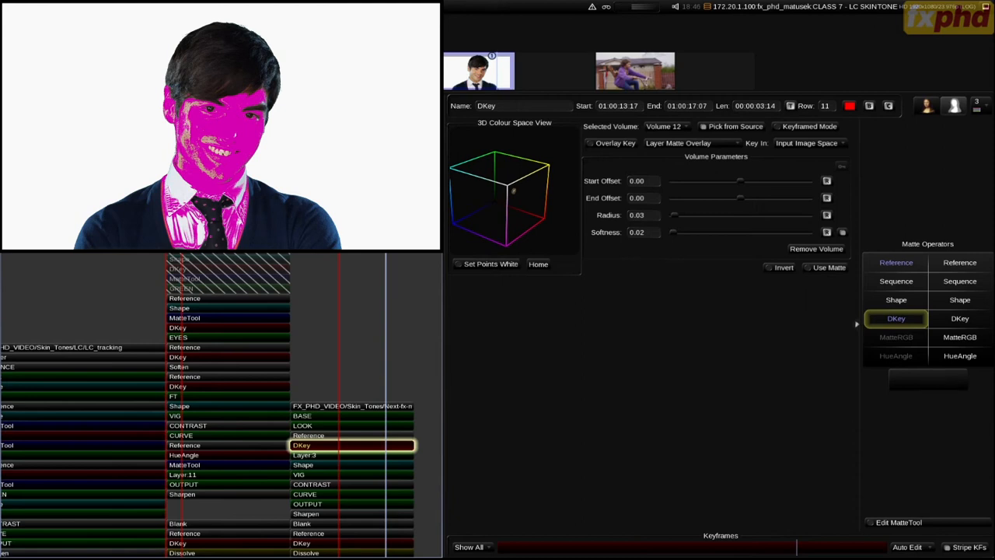
pyautogui.click(219, 152)
pyautogui.moveTo(219, 151); pyautogui.dragTo(201, 153)
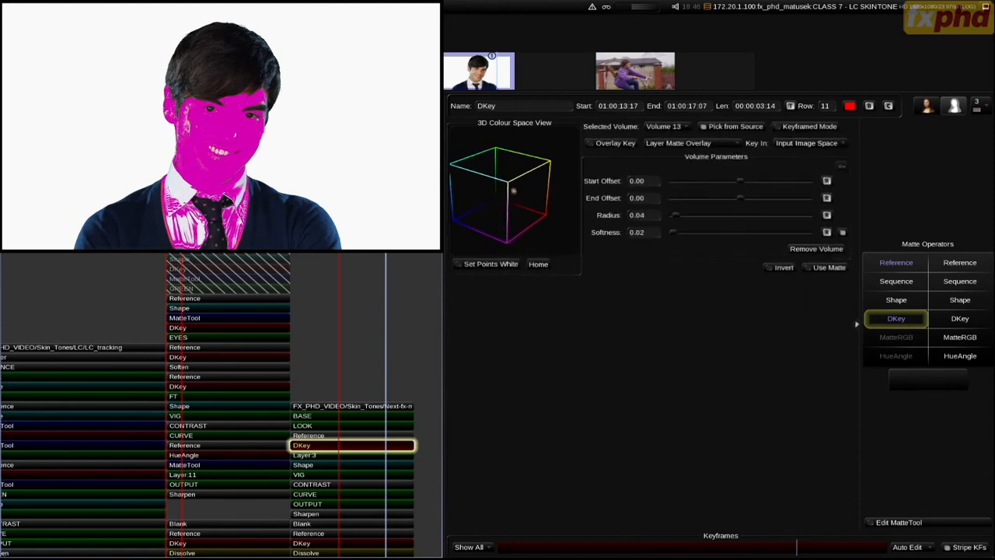
pyautogui.click(513, 190)
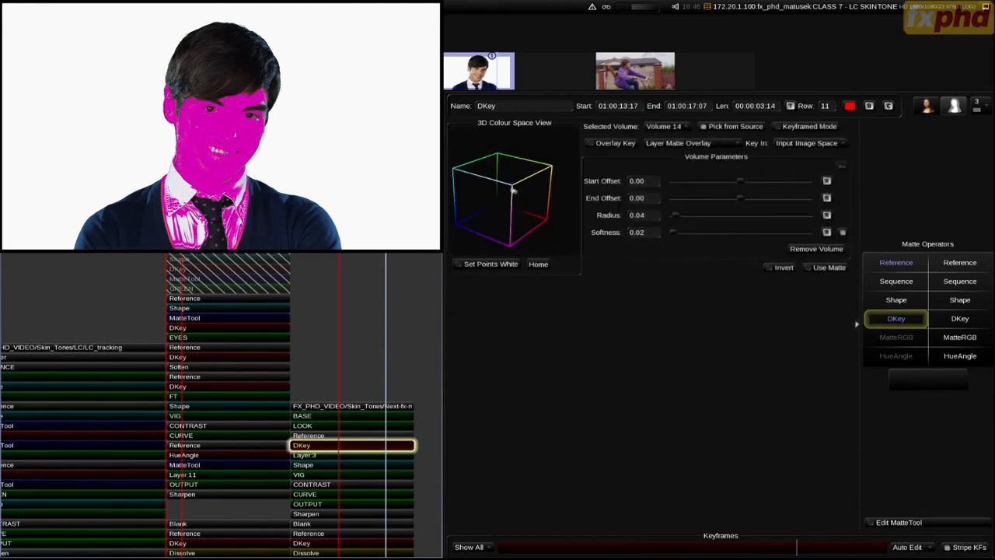
pyautogui.click(513, 190)
pyautogui.click(513, 190)
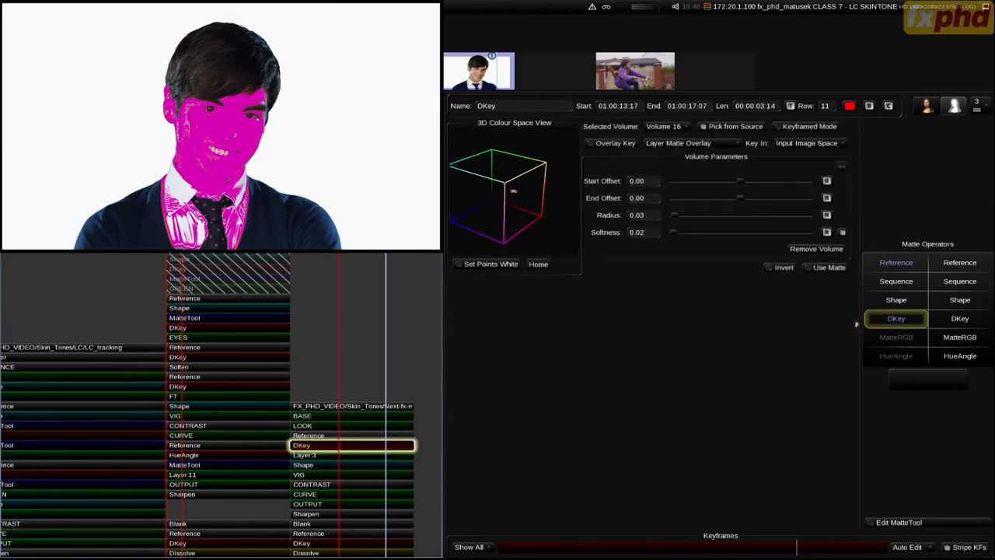
# - Exclude the man's white shirt and collar from the skin DKey by subtracting samples of the fabric
pyautogui.press('m')
pyautogui.press('Down')
pyautogui.press('m')
pyautogui.press('m')
pyautogui.press('m')
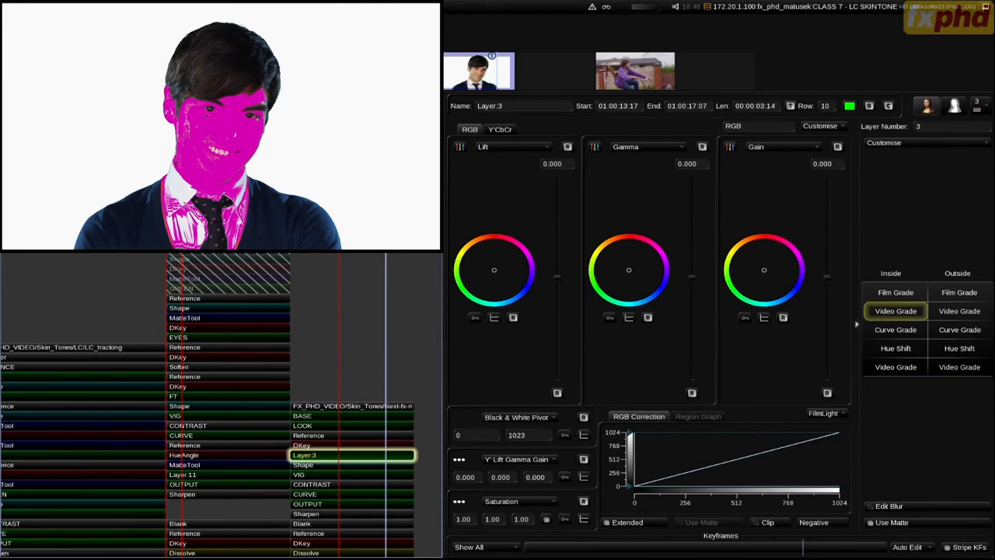
pyautogui.press('Up')
pyautogui.keyDown('ctrl'); pyautogui.click(197, 231); pyautogui.keyUp('ctrl')
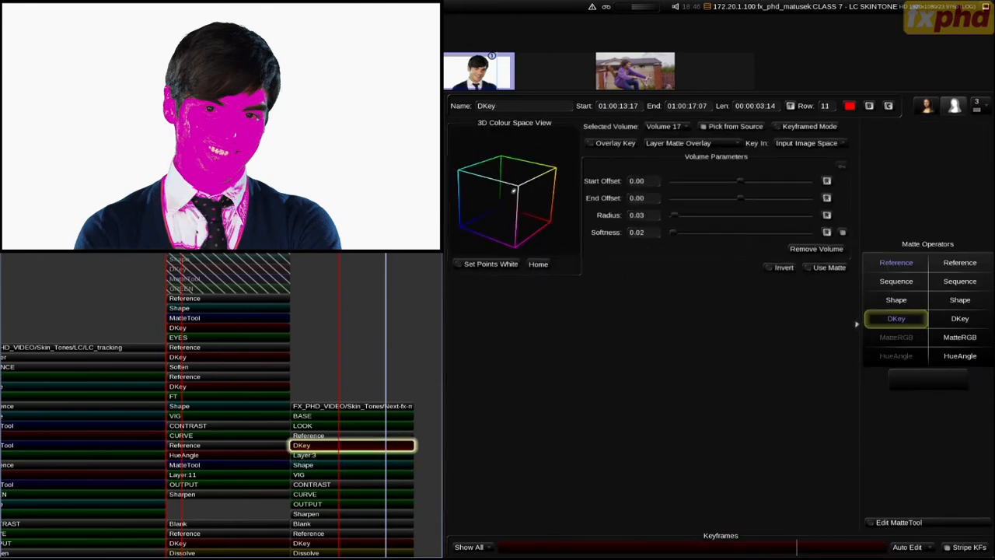
pyautogui.keyDown('ctrl'); pyautogui.click(237, 200); pyautogui.keyUp('ctrl')
pyautogui.keyDown('ctrl'); pyautogui.click(243, 207); pyautogui.keyUp('ctrl')
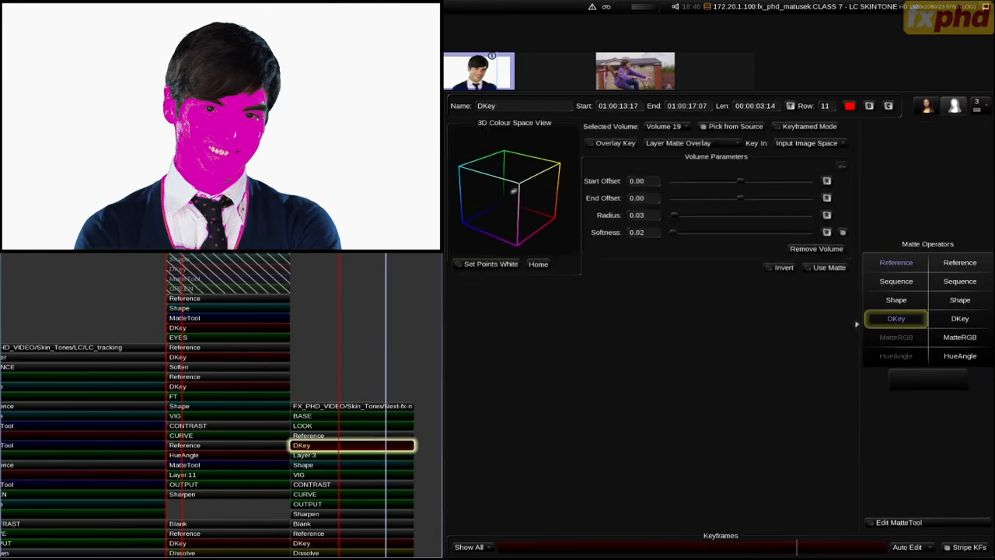
pyautogui.keyDown('ctrl'); pyautogui.click(228, 184); pyautogui.keyUp('ctrl')
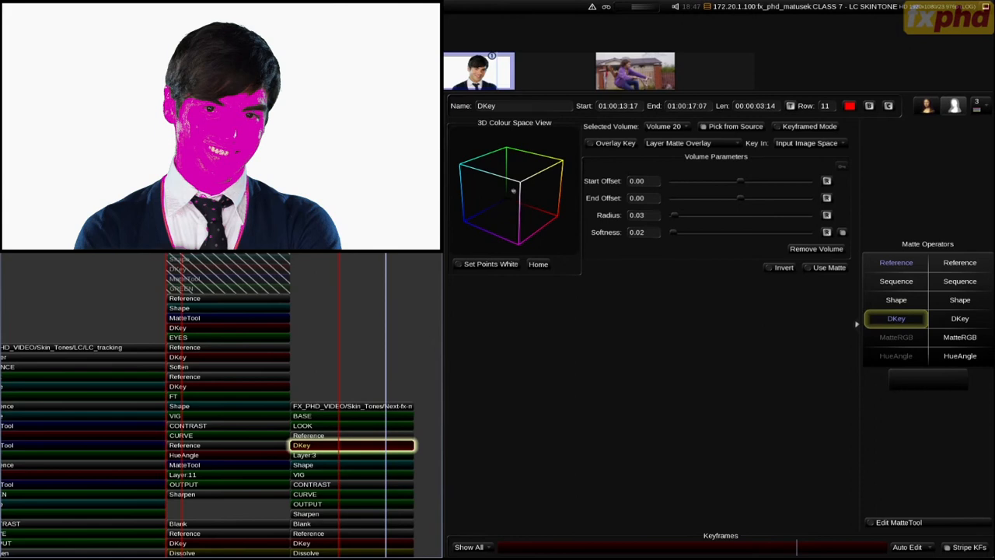
pyautogui.keyDown('ctrl'); pyautogui.click(181, 212); pyautogui.keyUp('ctrl')
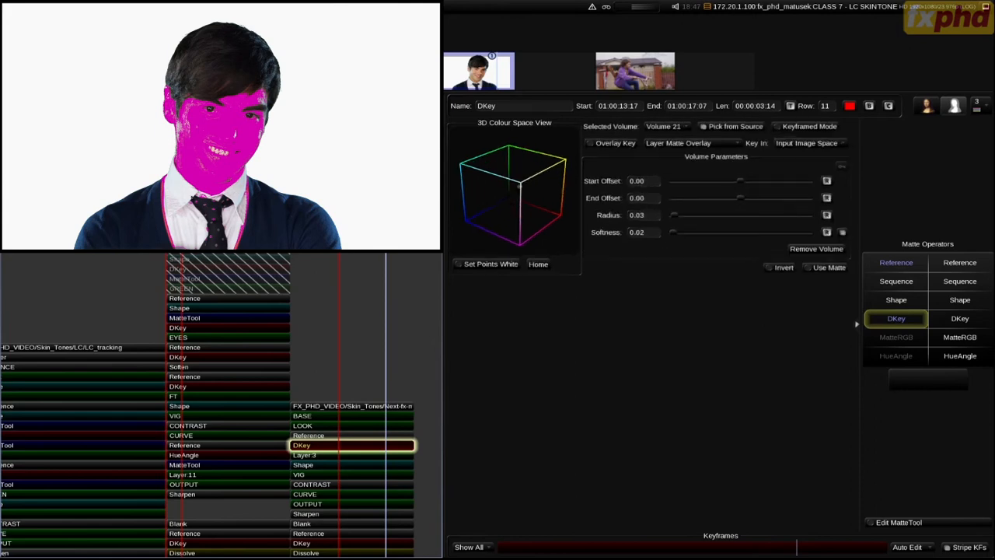
# - Add a MatteTool with a 0.98 Gaussian blur to the skin DKey and refine the key with samples under the chin
pyautogui.press('m')
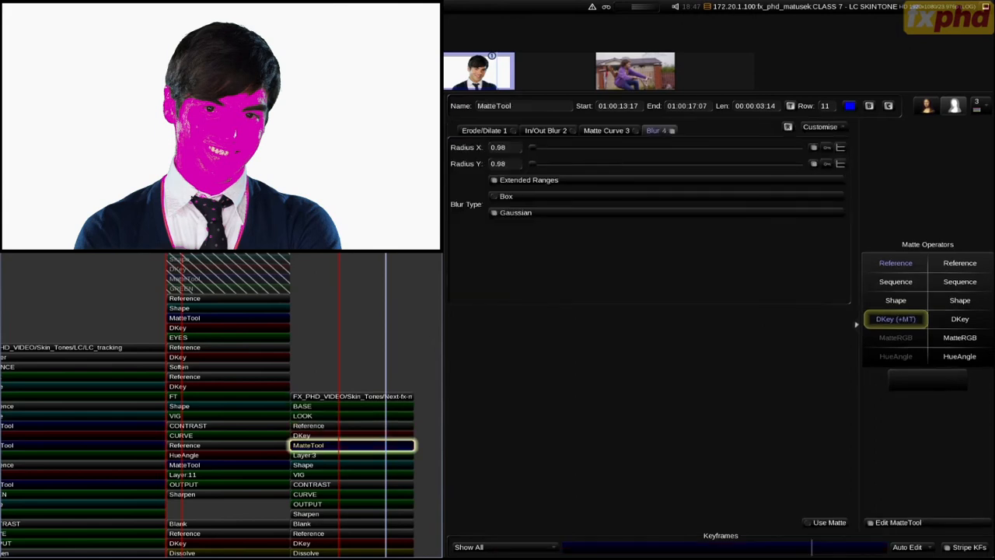
pyautogui.press('o')
pyautogui.press('Down')
pyautogui.press('Up')
pyautogui.press('Up')
pyautogui.press('o')
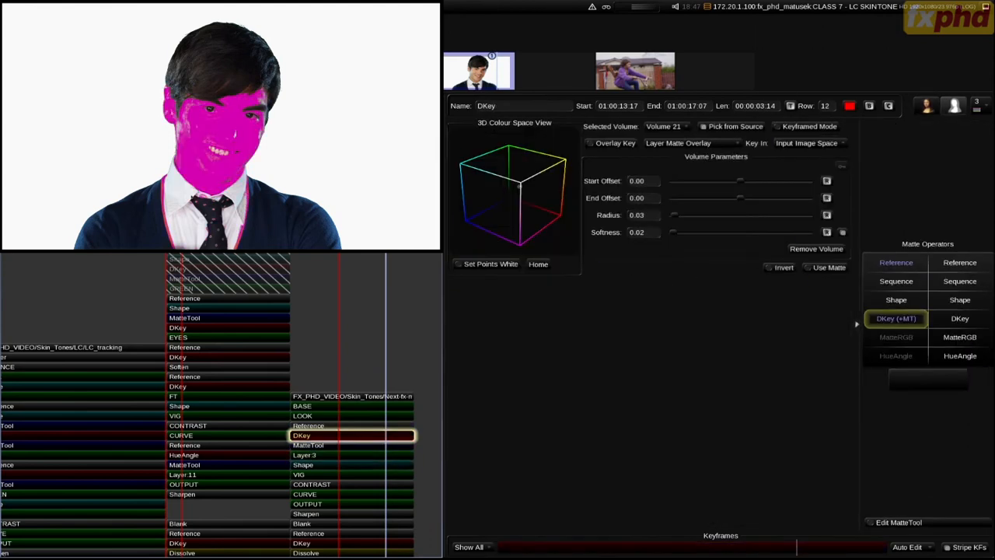
pyautogui.keyDown('ctrl'); pyautogui.click(228, 181); pyautogui.keyUp('ctrl')
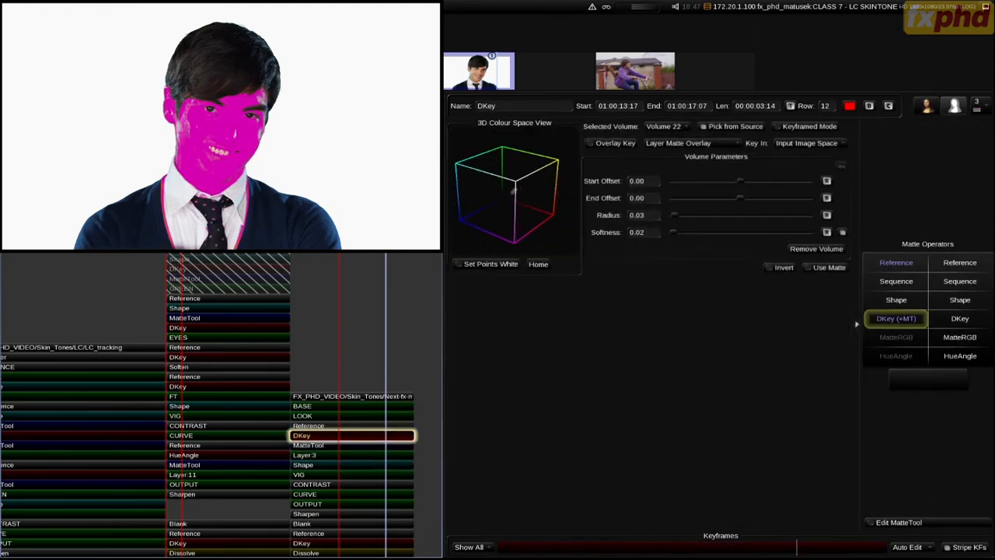
pyautogui.keyDown('ctrl'); pyautogui.click(228, 181); pyautogui.keyUp('ctrl')
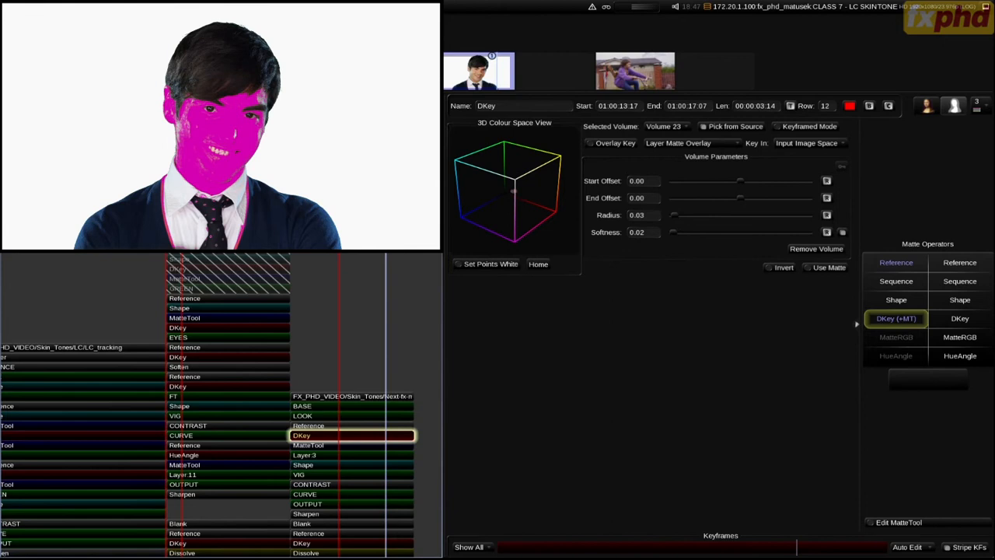
# - Apply a Hue Shift to the man's keyed skin in Layer 3, setting the red hue to -0.03 and yellow to 0.04
pyautogui.press('Down')
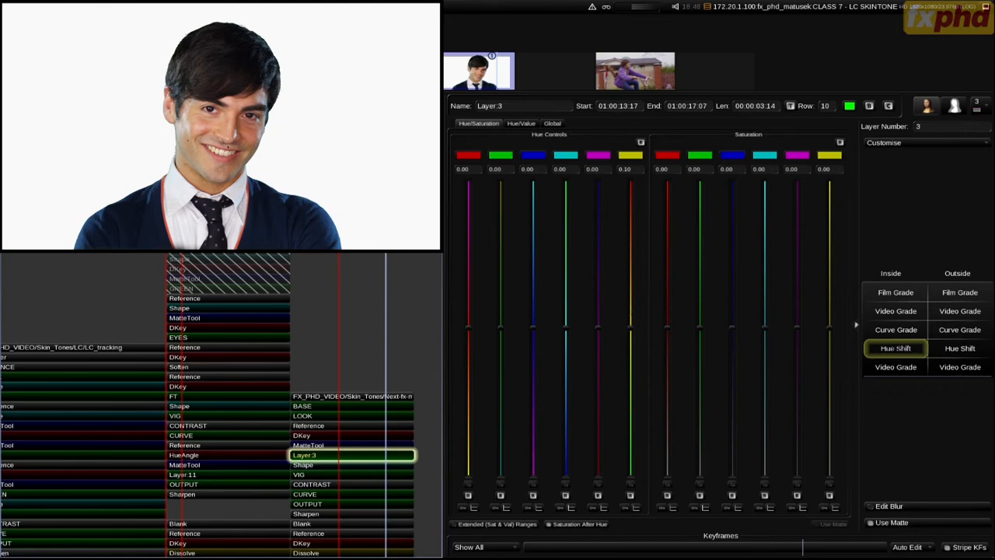
pyautogui.moveTo(631, 327)
pyautogui.mouseDown()
pyautogui.moveTo(630, 260)
pyautogui.moveTo(631, 327)
pyautogui.mouseUp()
pyautogui.moveTo(631, 289); pyautogui.dragTo(631, 318)
pyautogui.moveTo(468, 328)
pyautogui.mouseDown()
pyautogui.moveTo(468, 340)
pyautogui.moveTo(468, 332)
pyautogui.mouseUp()
pyautogui.moveTo(630, 319); pyautogui.dragTo(631, 322)
# - Switch to the FX PHD SCOPES workspace and toggle Layer 3 repeatedly to compare the skin tones on the vectorscope
pyautogui.press('F1')
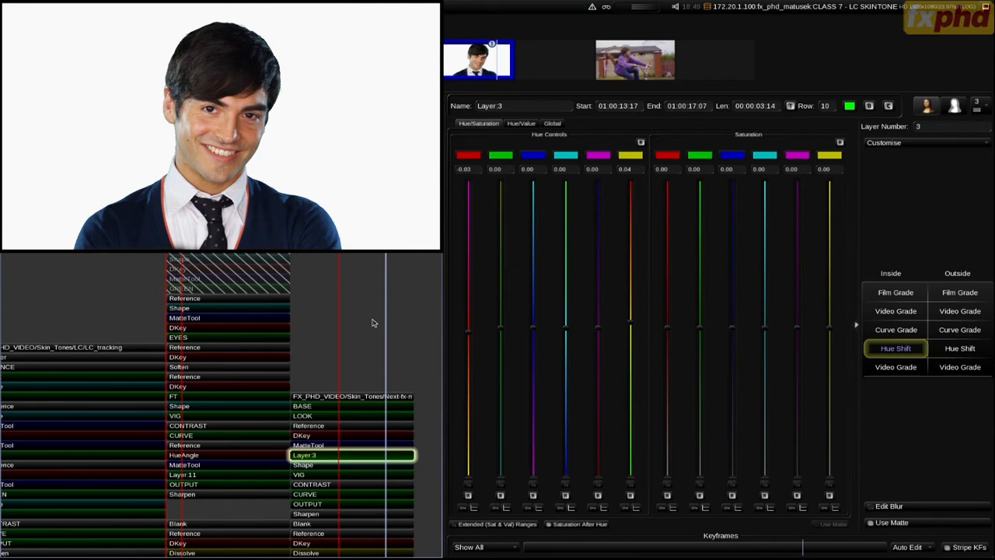
pyautogui.click(374, 6)
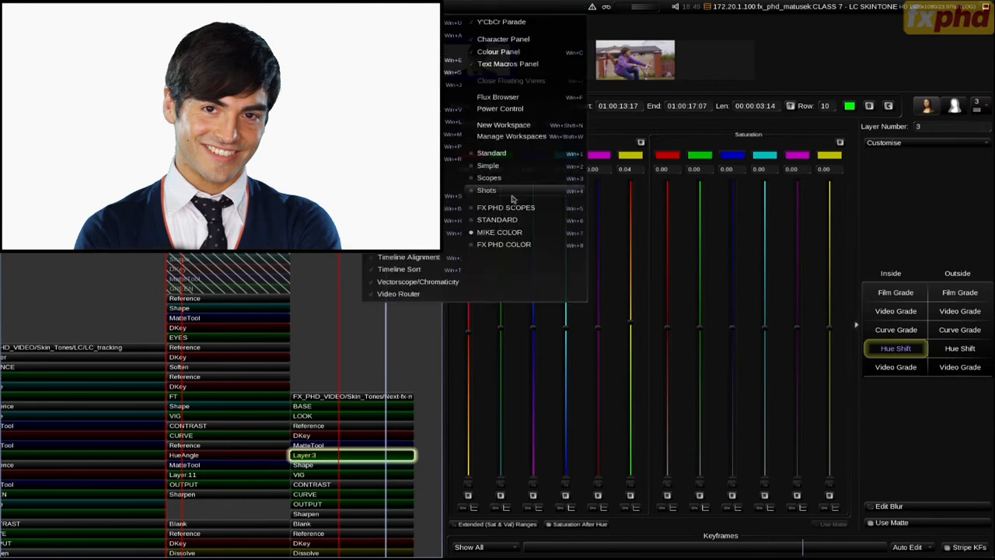
pyautogui.click(505, 214)
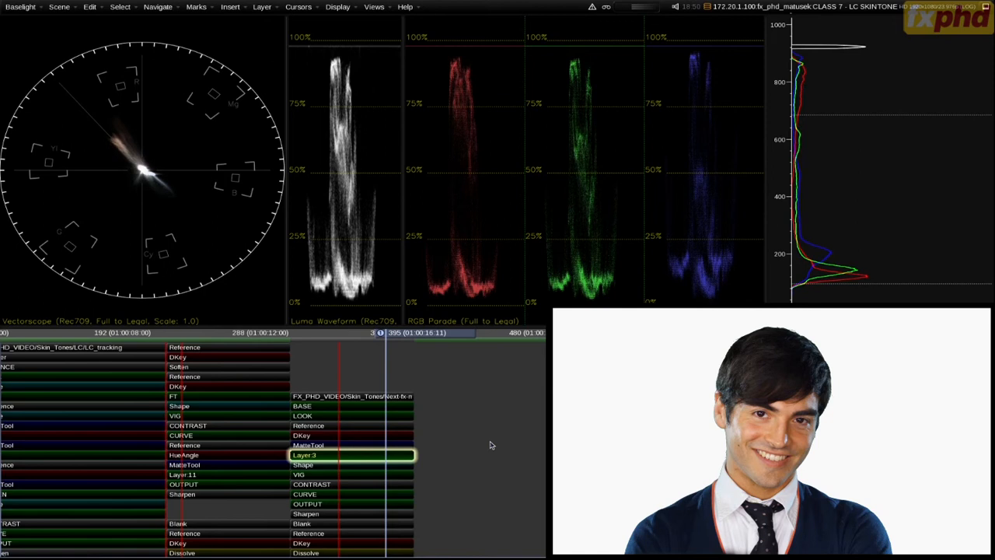
pyautogui.press('m')
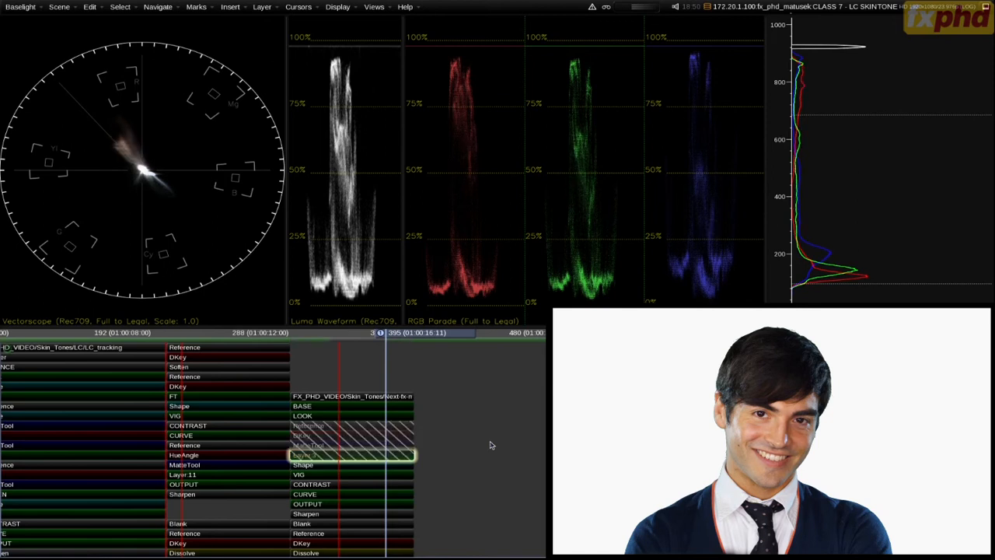
pyautogui.press('m')
pyautogui.press('m')
pyautogui.press('m')
pyautogui.press('m')
pyautogui.press('m')
pyautogui.press('m')
pyautogui.press('m')
pyautogui.press('m')
pyautogui.press('m')
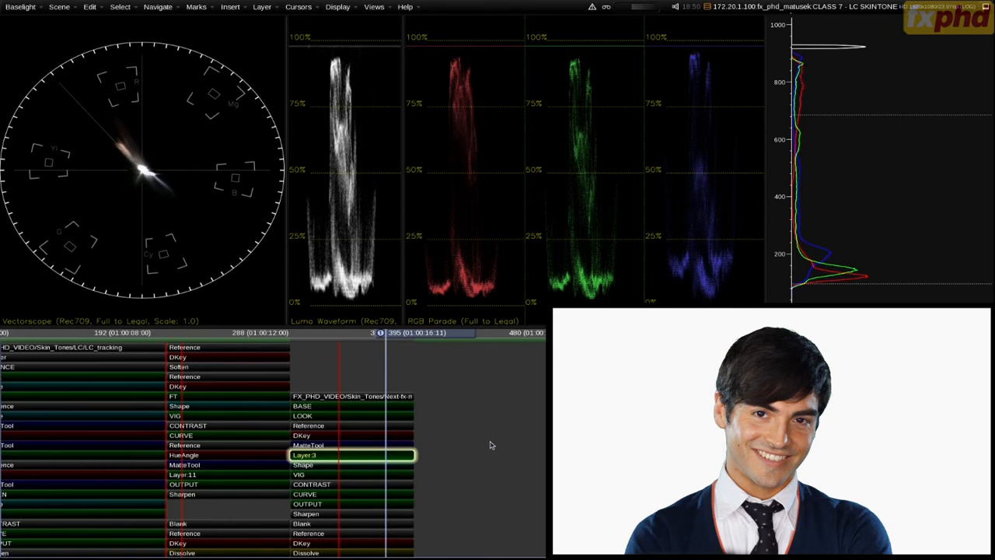
pyautogui.press('m')
pyautogui.press('m')
pyautogui.press('m')
pyautogui.press('m')
pyautogui.press('m')
pyautogui.press('m')
pyautogui.press('m')
pyautogui.press('m')
pyautogui.press('m')
pyautogui.press('m')
pyautogui.press('m')
pyautogui.press('m')
# - Store the grade in scratchpad slot 2 and, back in the MIKE COLOR workspace, set Layer 3's Saturation to 0.87
pyautogui.hotkey('ctrl', '2')
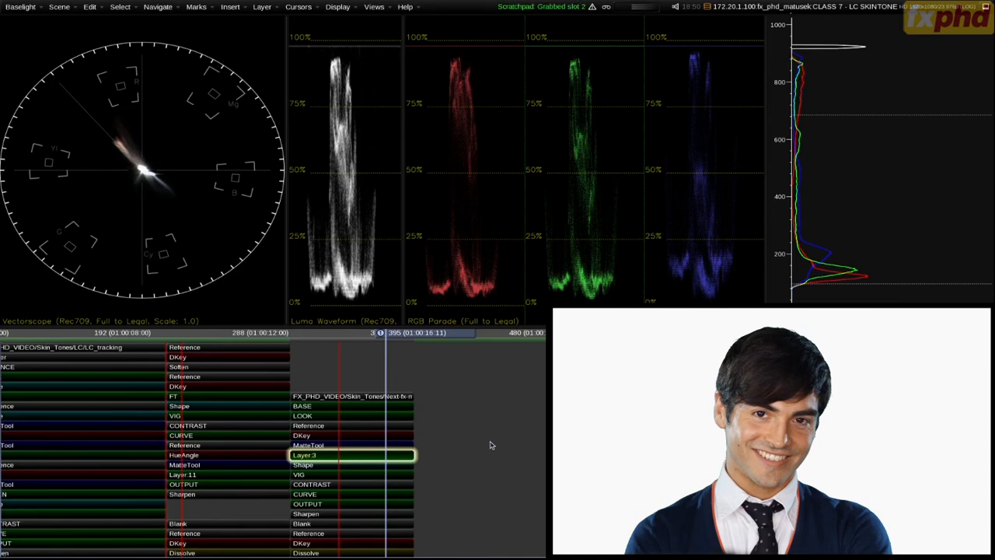
pyautogui.click(374, 6)
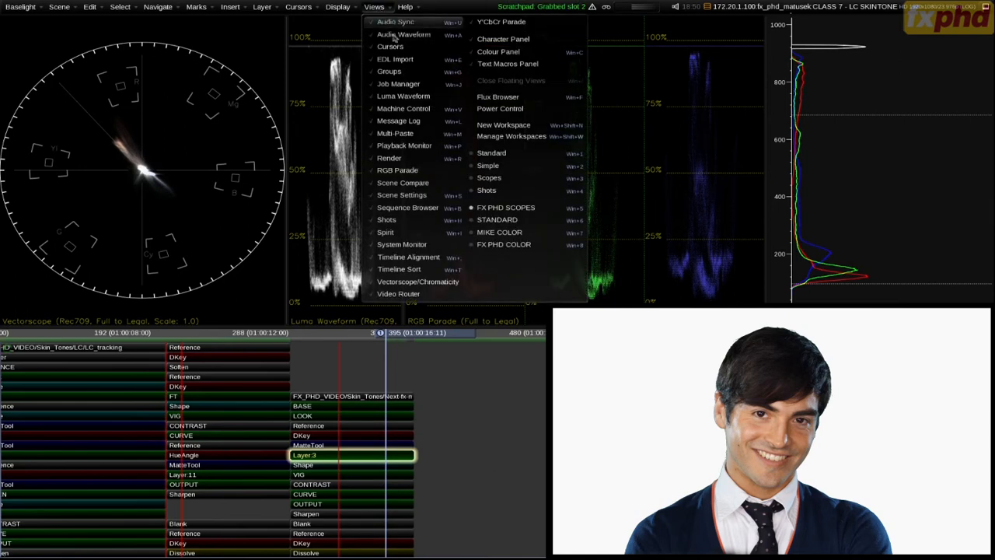
pyautogui.click(504, 235)
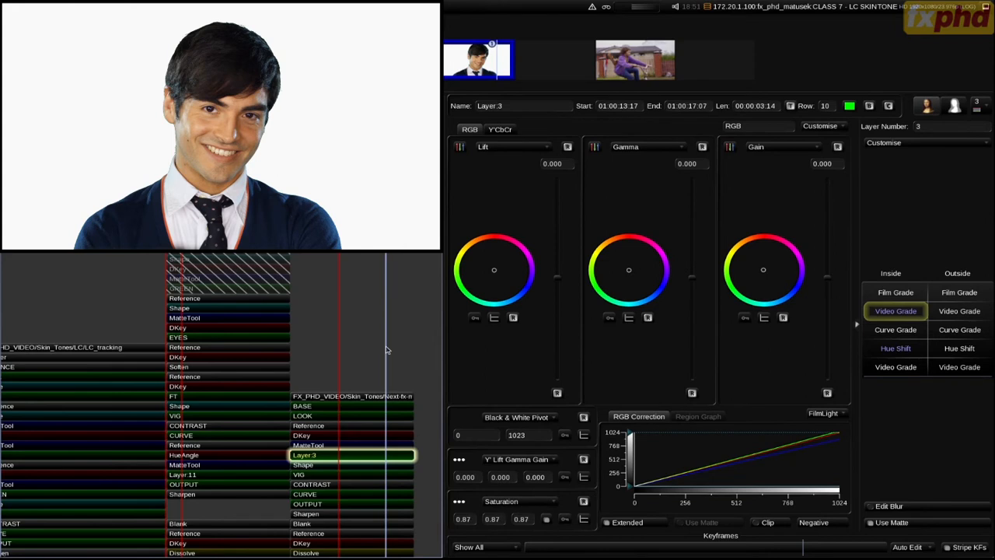
# - Go to the shot of the boy on the bicycle and set its BASE layer's Lift to -0.024 and Gamma to -0.028
pyautogui.press('pageup')
pyautogui.press('pageup')
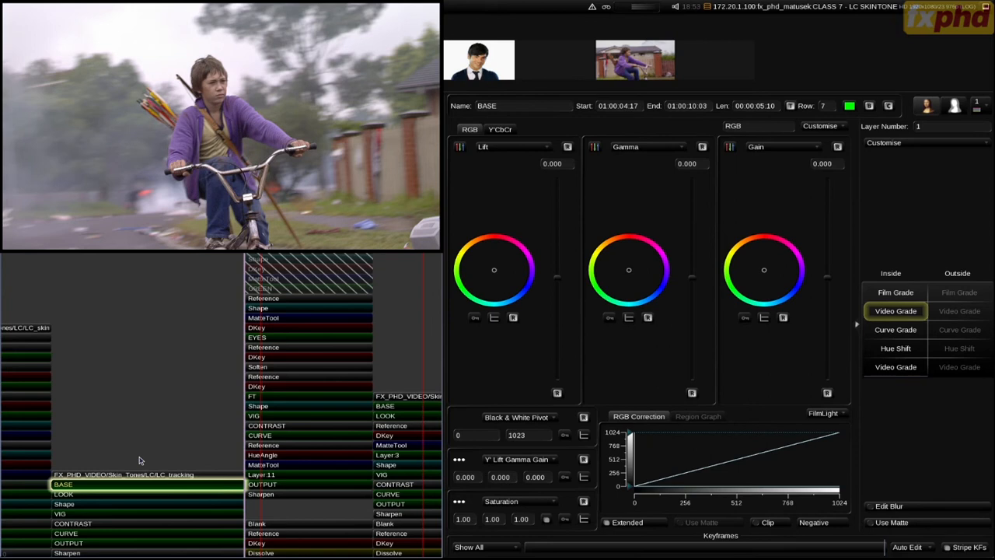
pyautogui.click(142, 488)
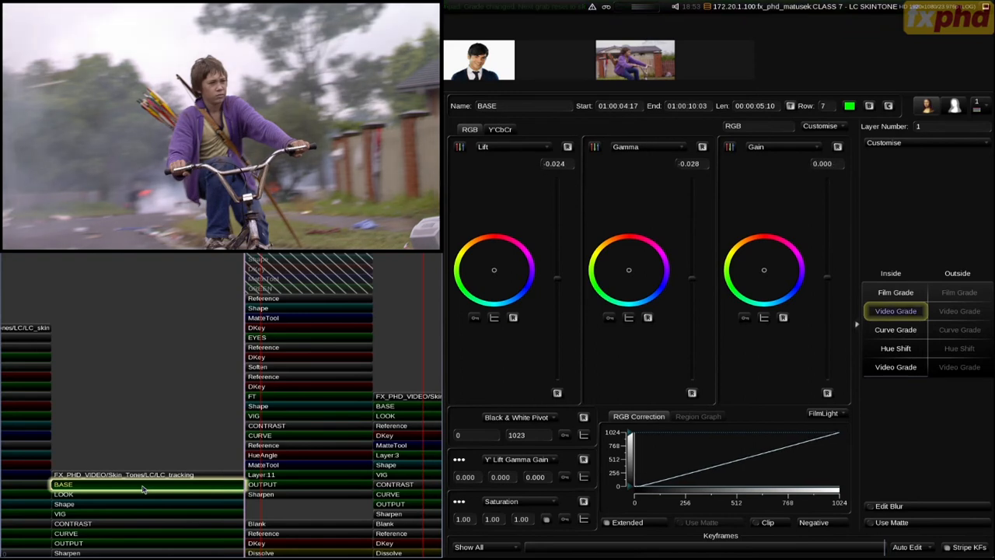
# - Grade the LOOK layer to Lift -0.180, Gamma -0.029, Gain 0.119 and Saturation 0.76, and set OUTPUT's Highlights to -0.188
pyautogui.click(192, 475)
pyautogui.click(192, 448)
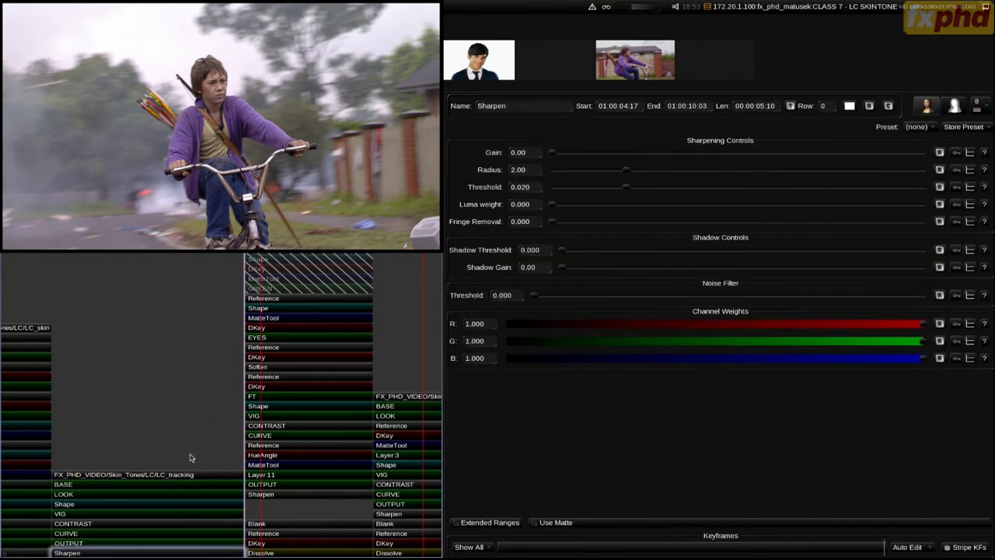
pyautogui.click(182, 496)
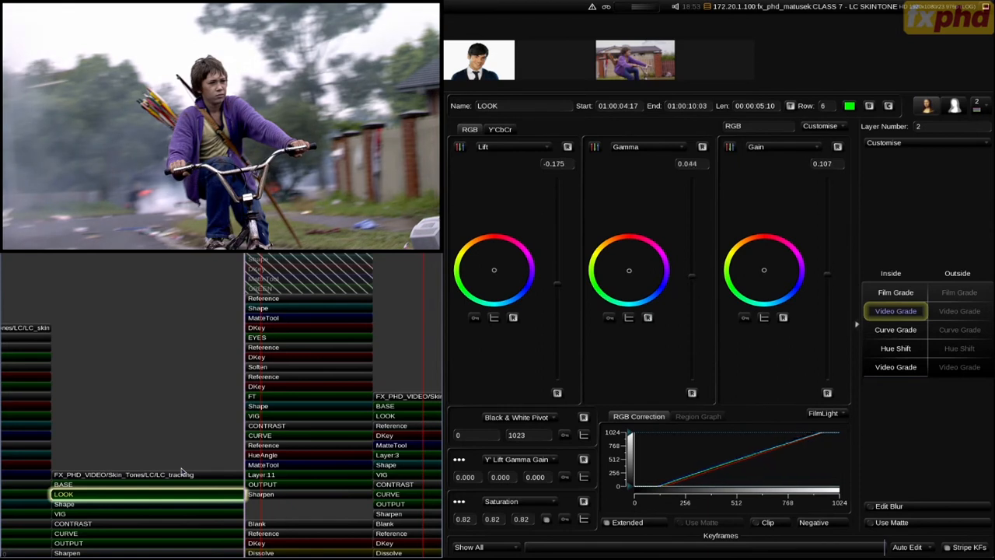
pyautogui.click(115, 543)
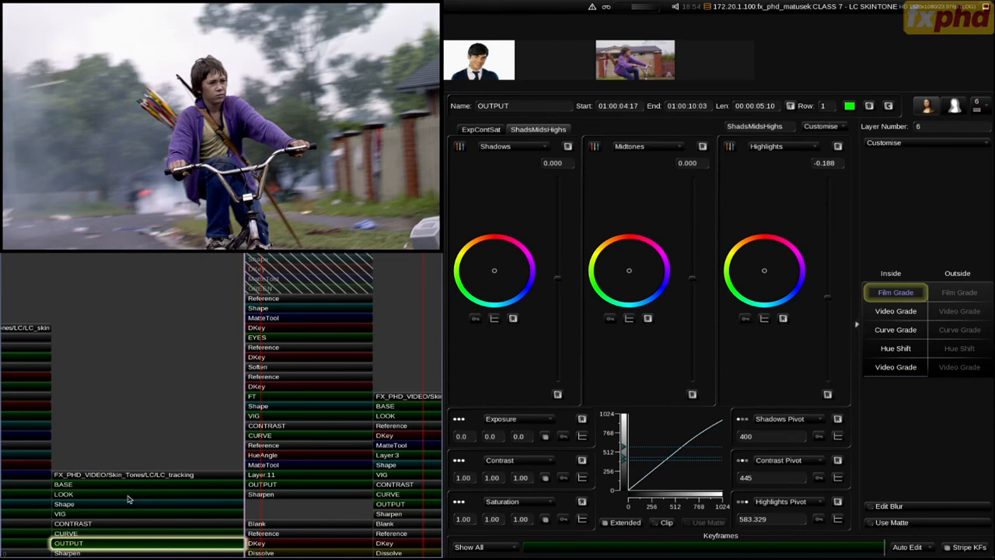
pyautogui.click(122, 494)
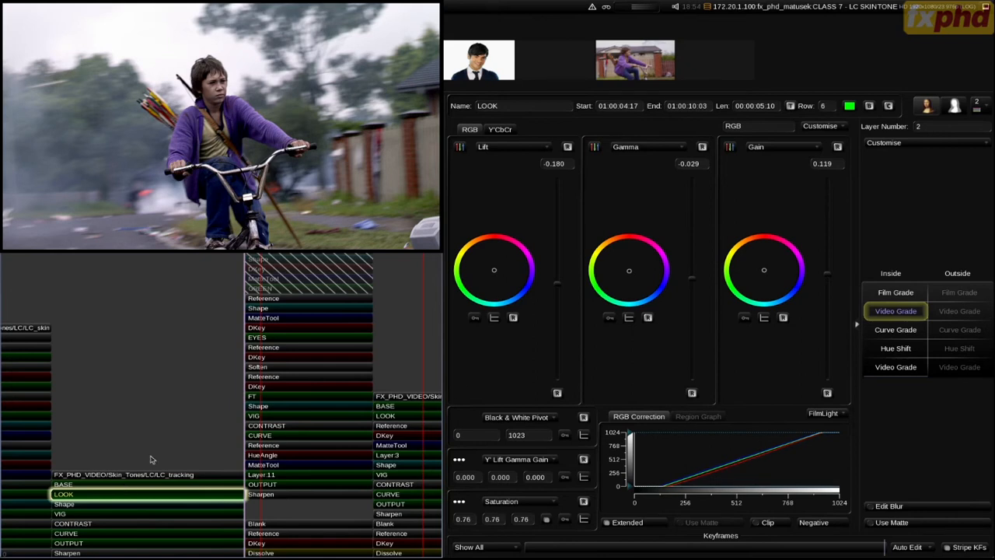
# - Add a new Layer 3 directly after LOOK, with a Reference and a DKey feeding its matte
pyautogui.press('p')
pyautogui.press('k')
pyautogui.press('Up')
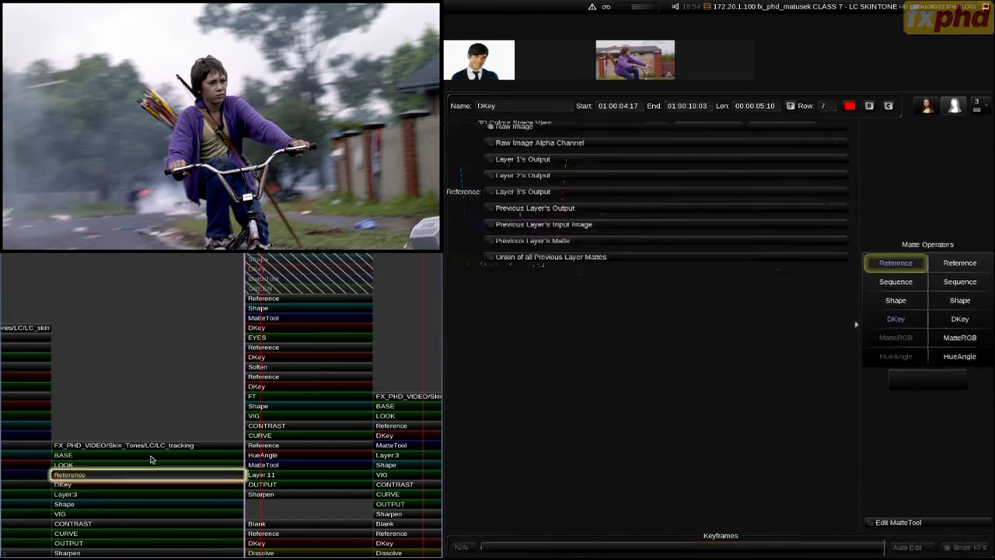
pyautogui.press('1')
pyautogui.press('Down')
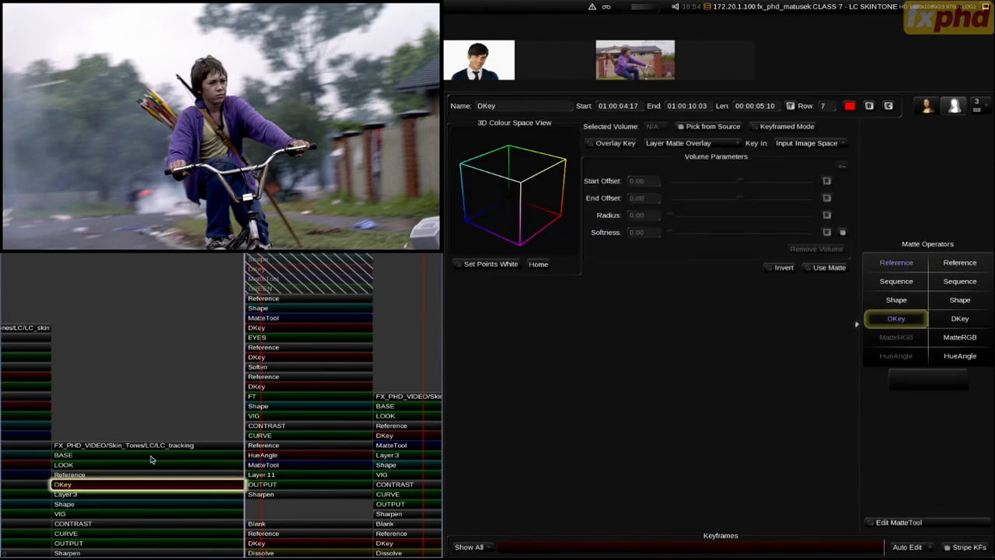
# - Sample the grass and background foliage in Layer 3's DKey, keep the fence and the boy out, and hide the matte overlay
pyautogui.moveTo(365, 207); pyautogui.dragTo(371, 203)
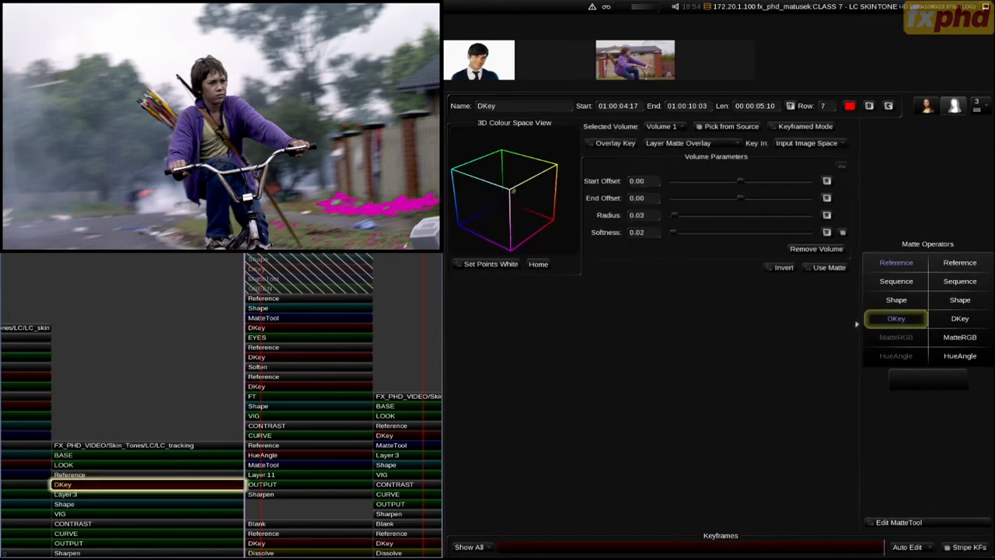
pyautogui.moveTo(339, 232); pyautogui.dragTo(346, 234)
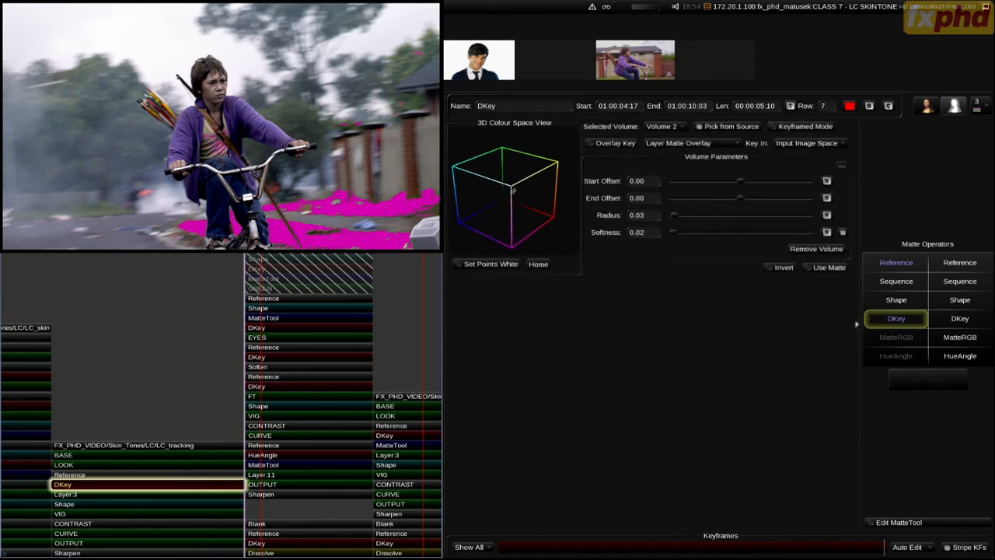
pyautogui.moveTo(392, 154); pyautogui.dragTo(395, 172)
pyautogui.moveTo(220, 90); pyautogui.dragTo(214, 128)
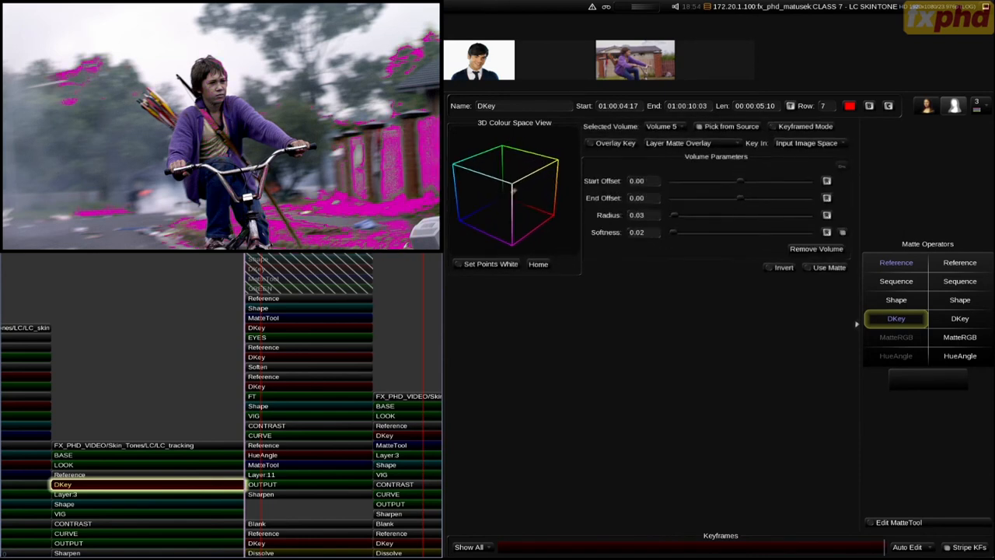
pyautogui.moveTo(334, 229); pyautogui.dragTo(350, 238)
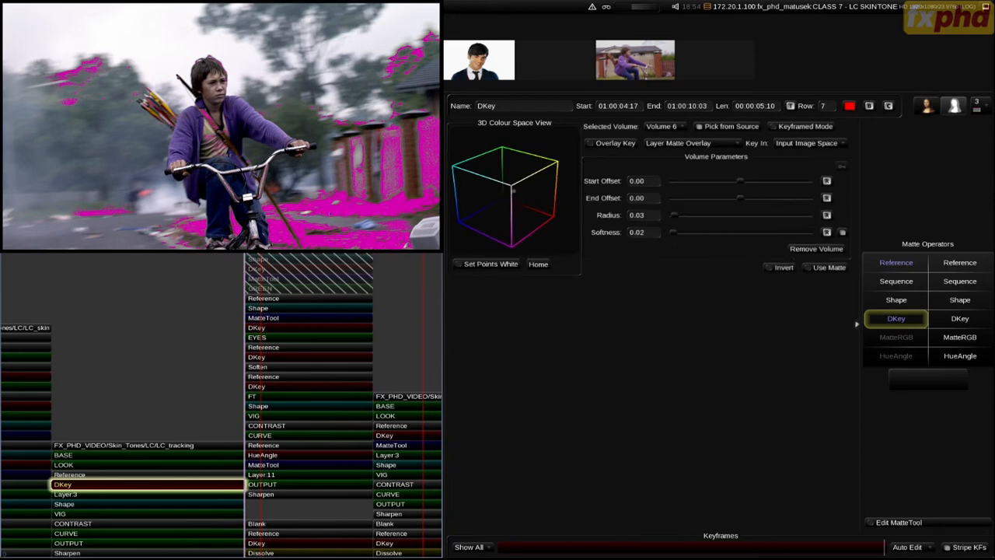
pyautogui.moveTo(392, 146); pyautogui.dragTo(395, 157)
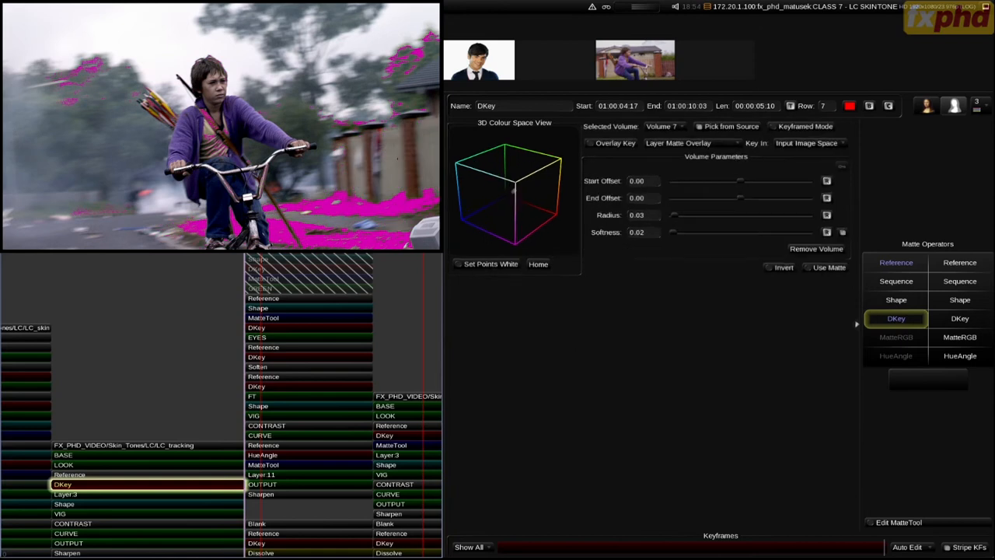
pyautogui.press('o')
# - Set Layer 3's Gamma to -0.024 with a slight tint away from red, and add a MatteTool to its key
pyautogui.click(147, 494)
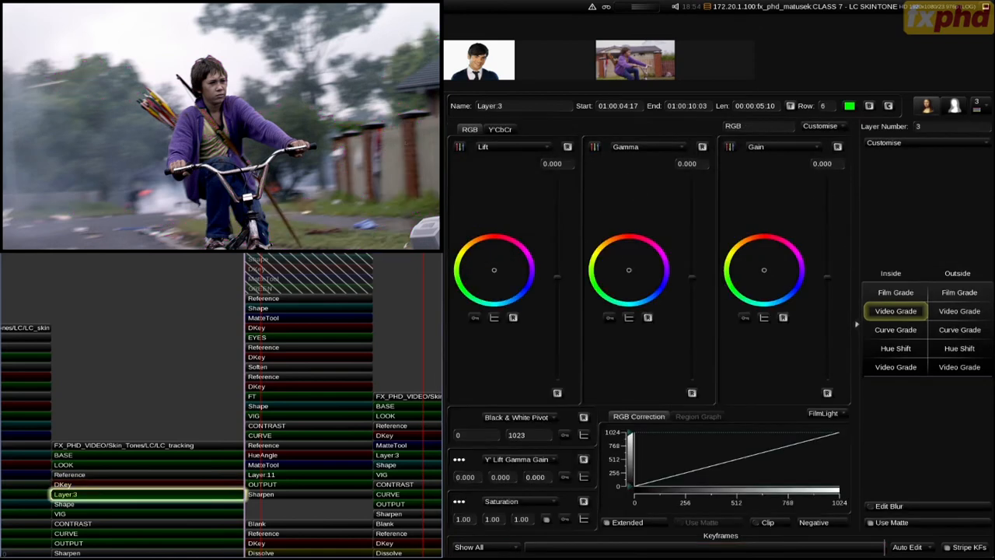
pyautogui.moveTo(629, 270); pyautogui.dragTo(629, 271)
pyautogui.click(147, 485)
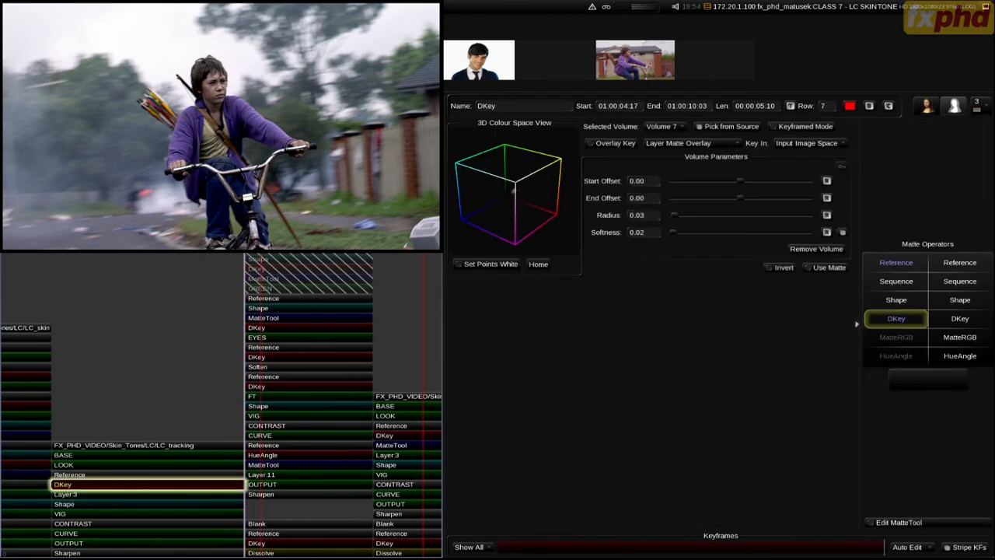
pyautogui.press('m')
pyautogui.click(147, 494)
pyautogui.press('d')
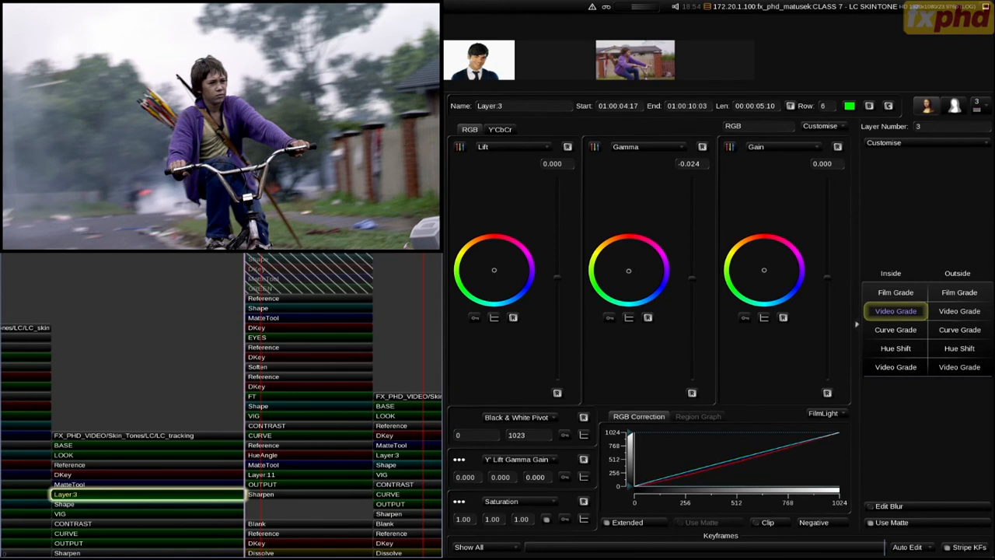
# - Compare Layer 3 on and off, set its MatteTool blur radius to 10.86, and set its Gamma to -0.026
pyautogui.press('b')
pyautogui.press('b')
pyautogui.click(147, 475)
pyautogui.click(148, 485)
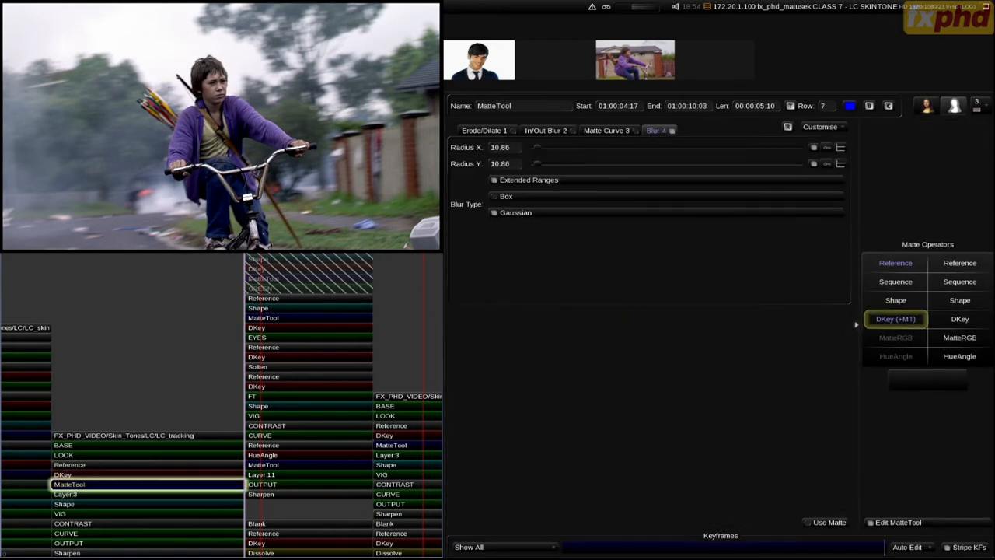
pyautogui.click(148, 494)
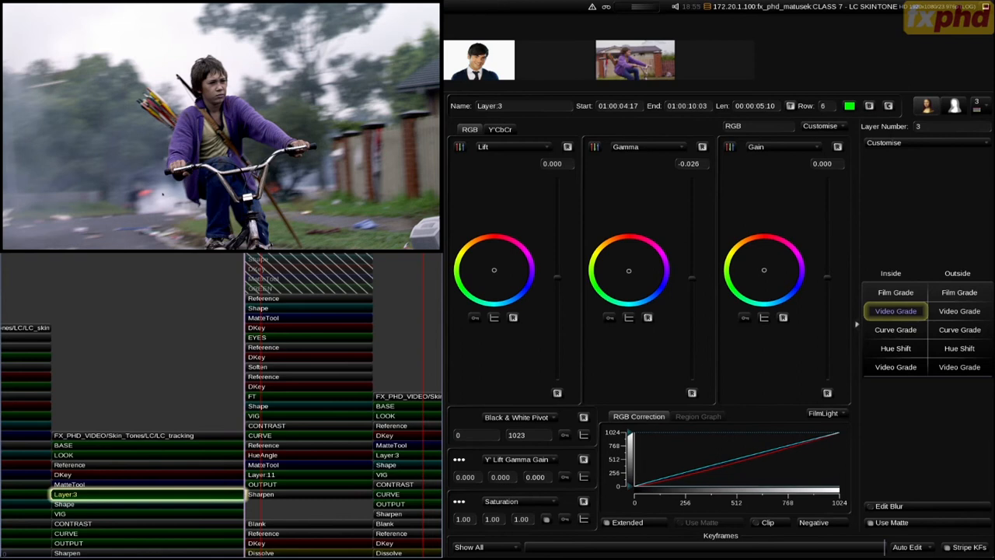
# - Adjust the LOOK layer to Lift -0.177, Gamma -0.045 and Gain 0.125, and apply a Hue Shift to it
pyautogui.click(186, 455)
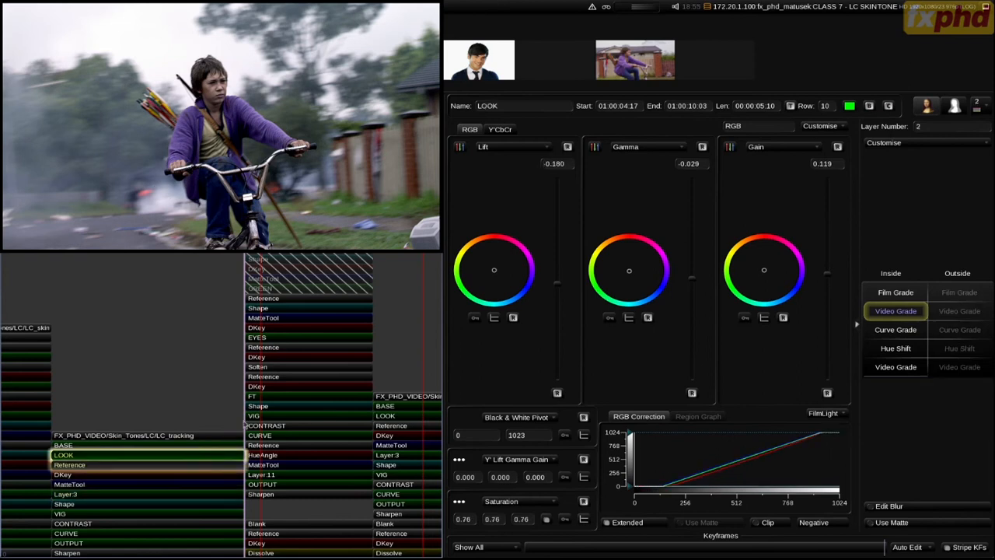
pyautogui.press('F4')
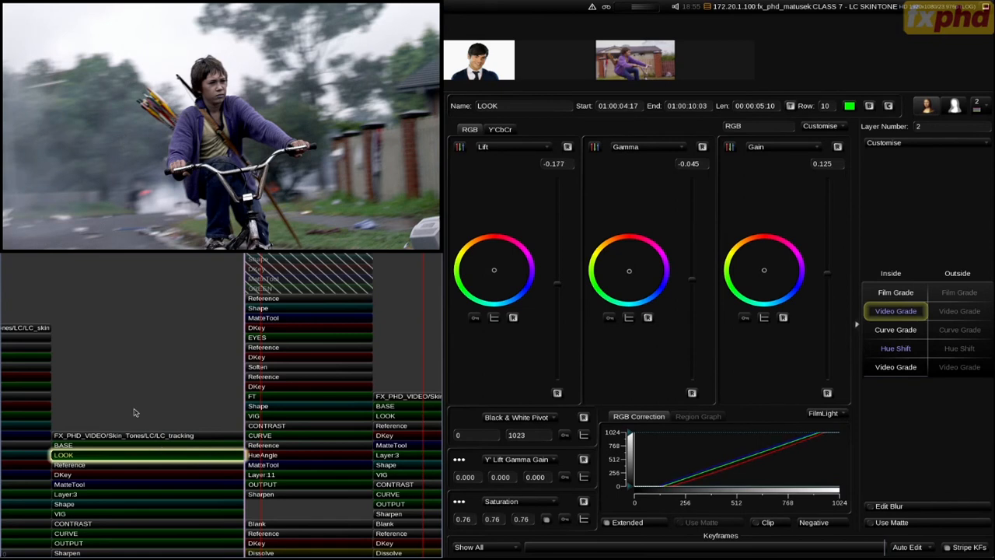
# - Insert a new layer after LOOK and draw a wide, slightly tilted ellipse over the boy that extends beyond the frame's sides
pyautogui.press('p')
pyautogui.press('s')
pyautogui.scroll(-5, 221, 126)
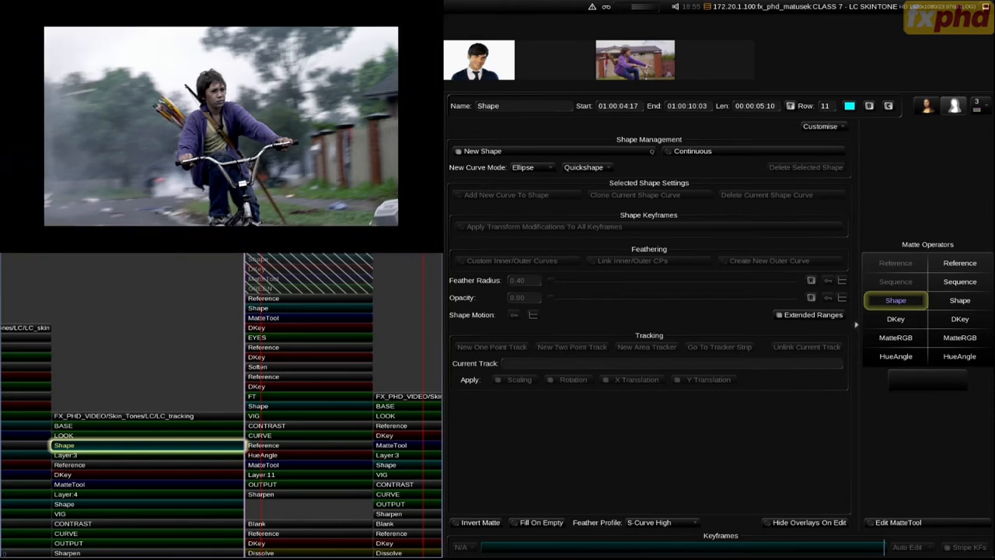
pyautogui.moveTo(227, 151)
pyautogui.mouseDown()
pyautogui.moveTo(390, 216)
pyautogui.moveTo(372, 208)
pyautogui.moveTo(375, 190)
pyautogui.mouseUp()
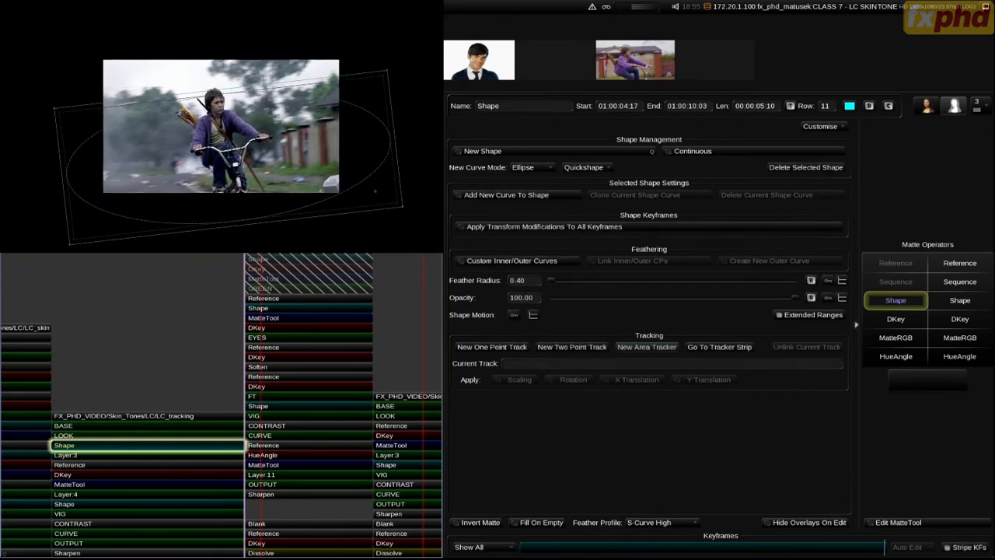
# - Darken outside the ellipse with Lift -0.003 and Gain -0.399, feather the shape by 48.98, and compare the result before and after
pyautogui.press('Down')
pyautogui.press('Home')
pyautogui.press('Right')
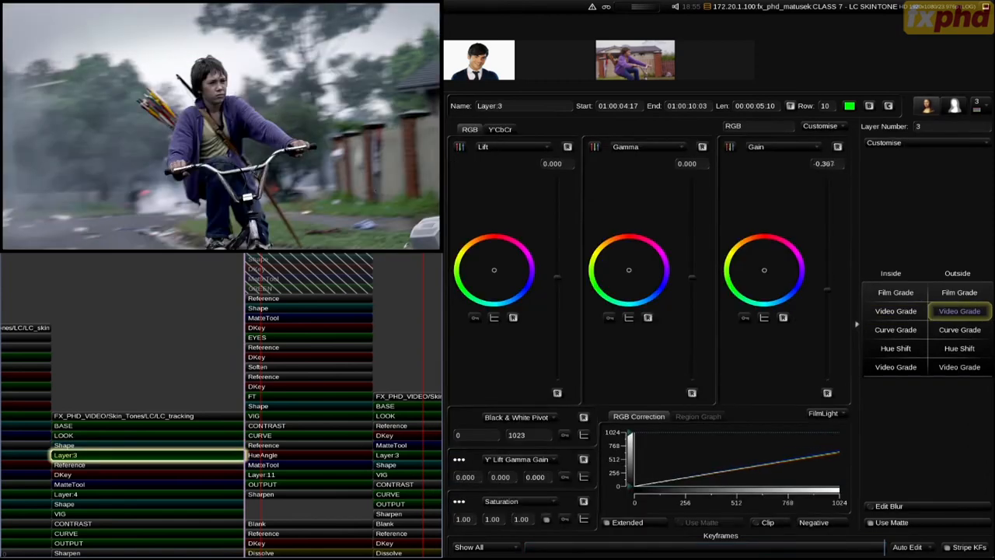
pyautogui.press('Up')
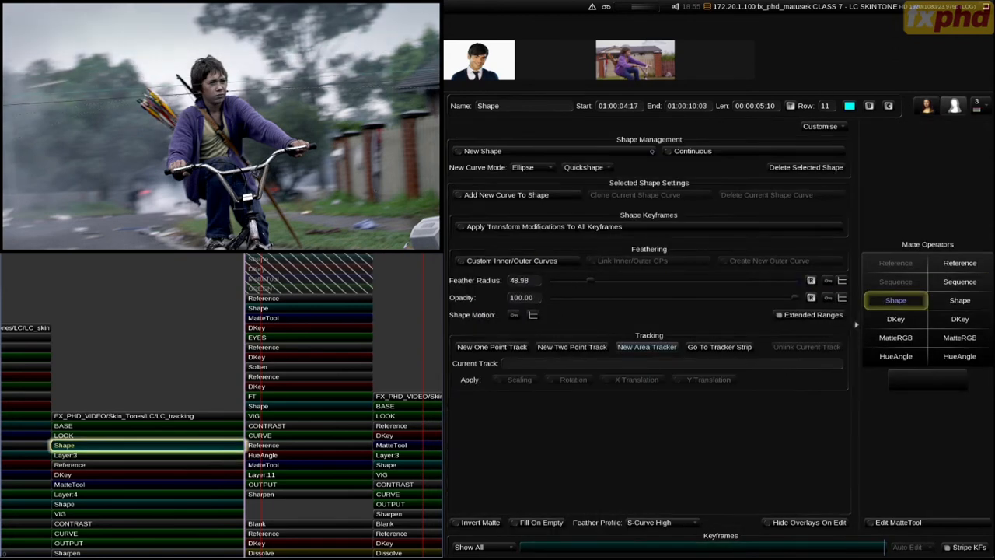
pyautogui.press('Down')
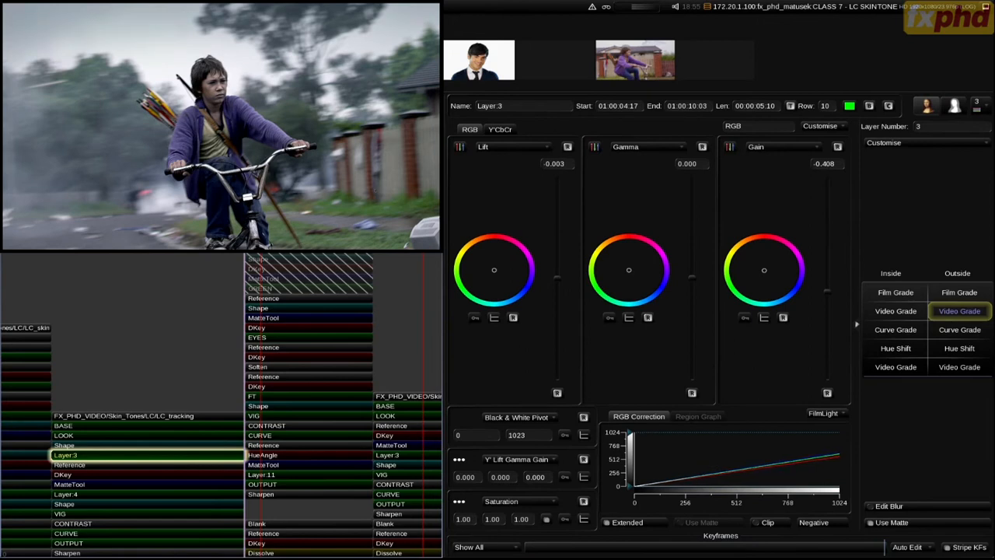
pyautogui.press('b')
pyautogui.press('b')
# - Store the boy's grade in scratchpad slot 2 and compare it repeatedly with slot 1
pyautogui.hotkey('ctrl', '2')
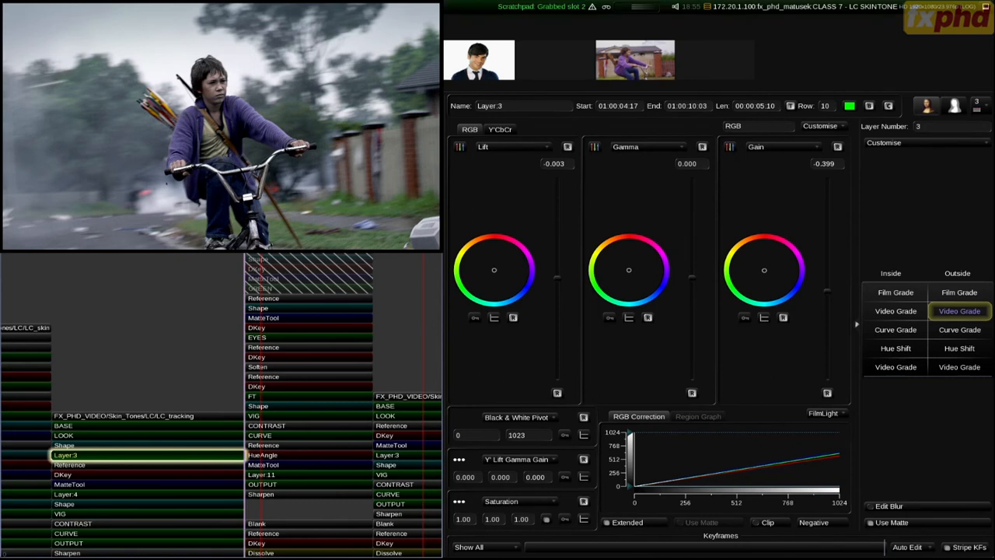
pyautogui.hotkey('alt', '1')
pyautogui.hotkey('alt', '2')
pyautogui.hotkey('alt', '1')
pyautogui.hotkey('alt', '2')
# - Add a second Video Grade to LOOK with Lift -0.021 and Gamma 0.112, and store the grade in scratchpad slot 2
pyautogui.click(130, 438)
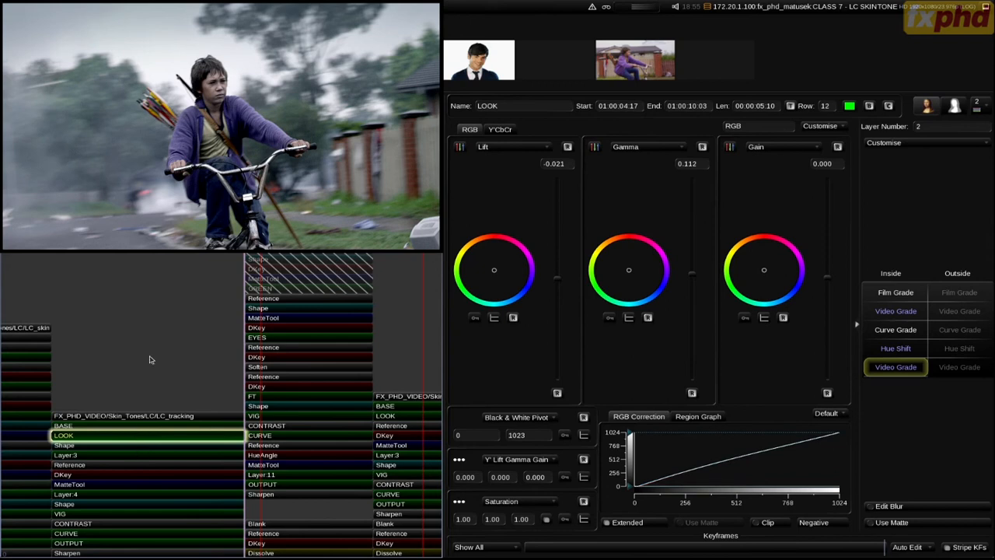
pyautogui.hotkey('ctrl', '2')
pyautogui.press('Up')
pyautogui.press('Down')
# - Play through the later part of the bicycle shot in both directions and compare the image with and without the grade
pyautogui.click(188, 372)
pyautogui.press('j')
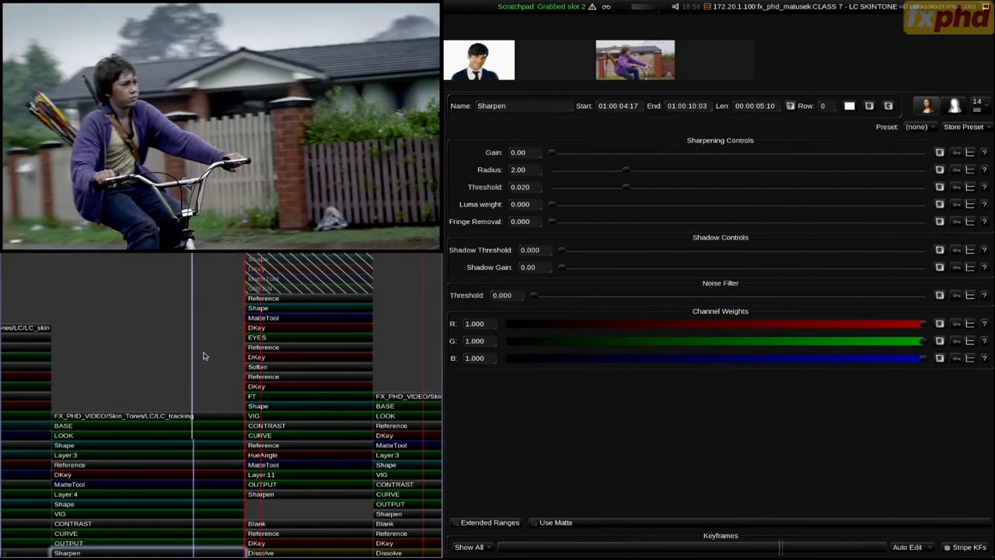
pyautogui.press('k')
pyautogui.press('b')
pyautogui.press('b')
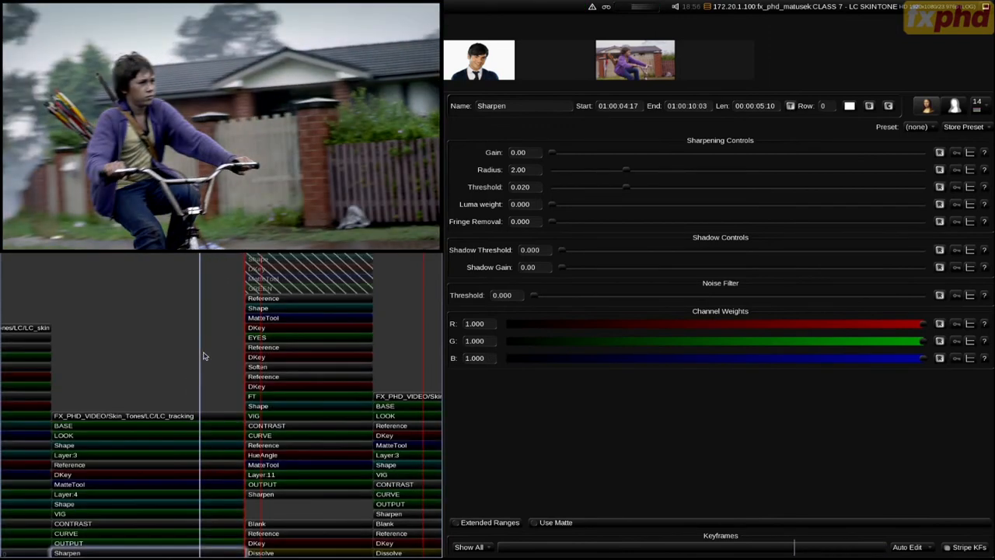
pyautogui.press('l')
pyautogui.press('k')
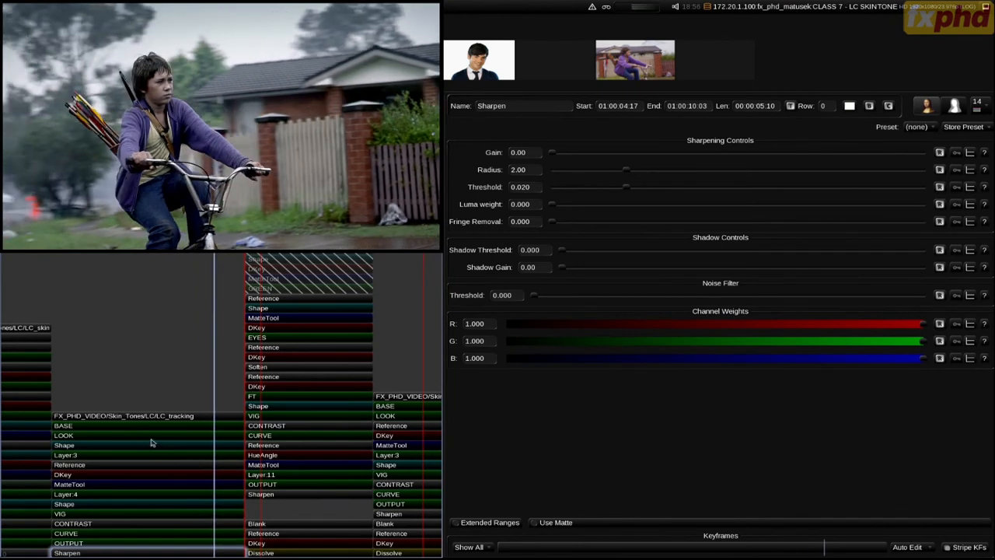
# - Set LOOK's first Video Grade to Lift -0.169, Gamma -0.076, Gain 0.222 and Saturation 0.71, and store scratchpad slot 3
pyautogui.click(113, 436)
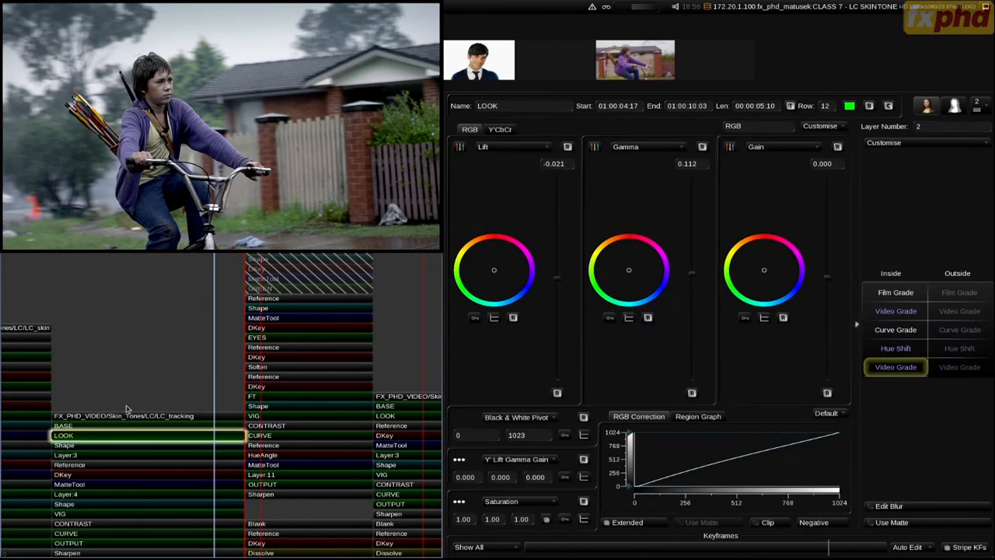
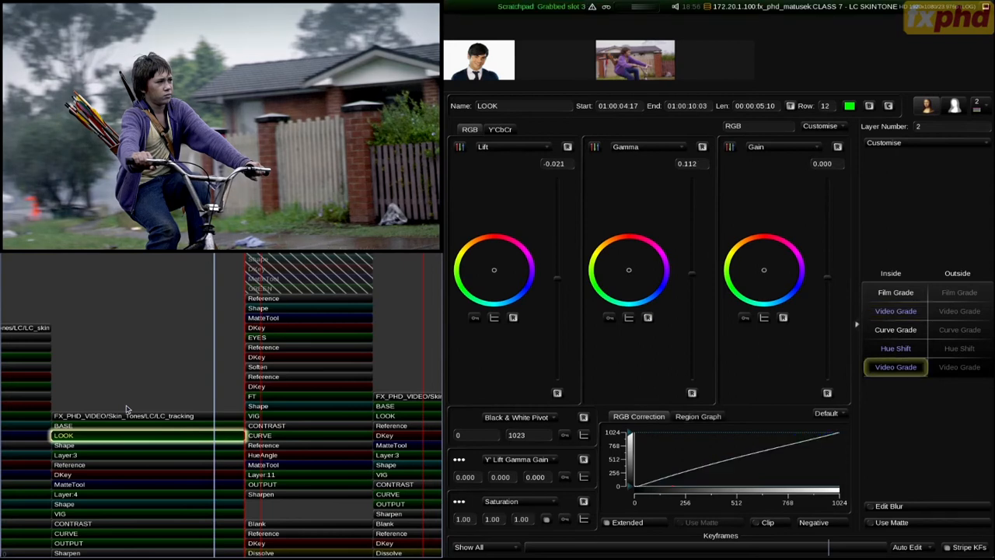
pyautogui.press('Up')
pyautogui.press('Down')
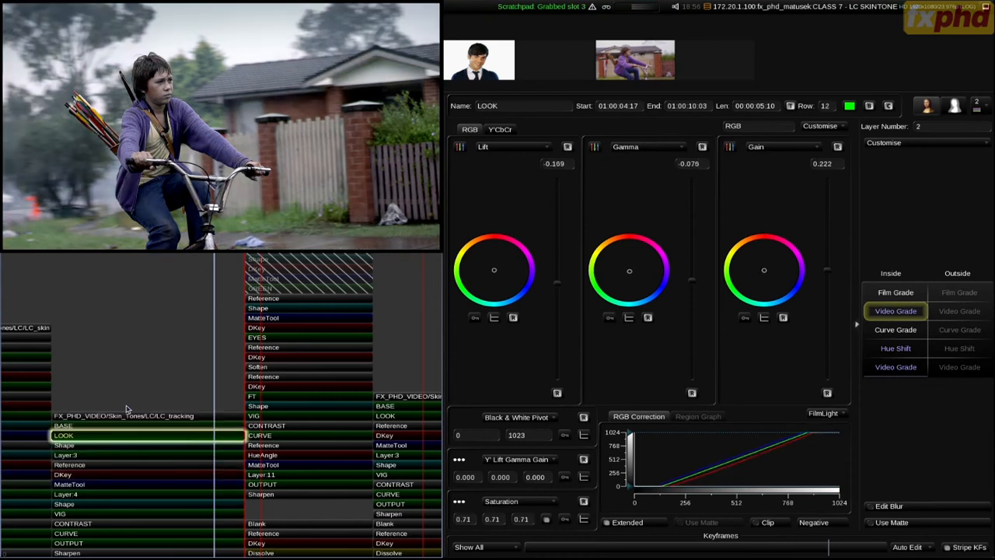
# - Rename the ellipse-masked Layer 3 as SKY VIG
pyautogui.click(152, 445)
pyautogui.click(154, 455)
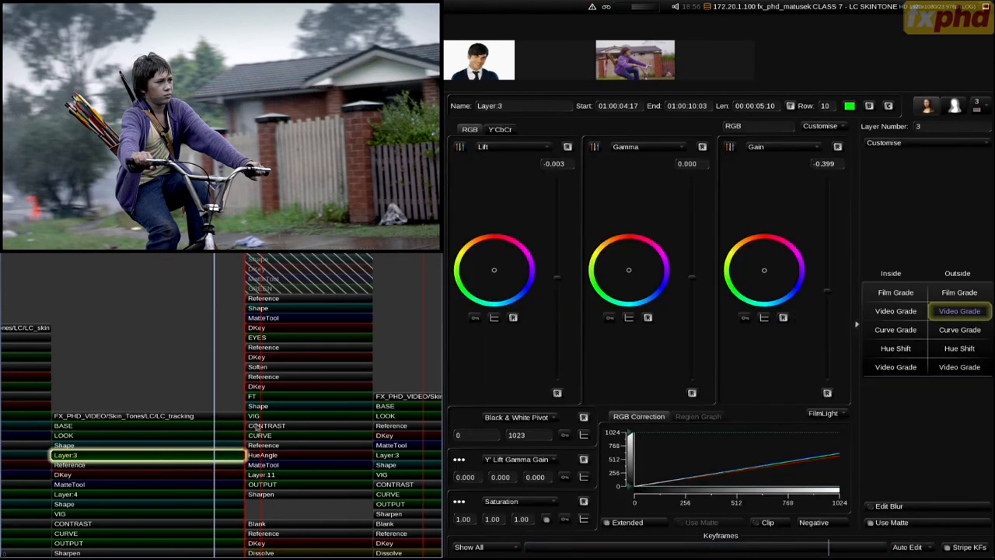
pyautogui.click(507, 105)
pyautogui.write('SkY VIG')
pyautogui.press('Return')
# - Add a new layer after SKY VIG with a DKey referencing Layer 1's Output, and sample the skin on the boy's face
pyautogui.press('p')
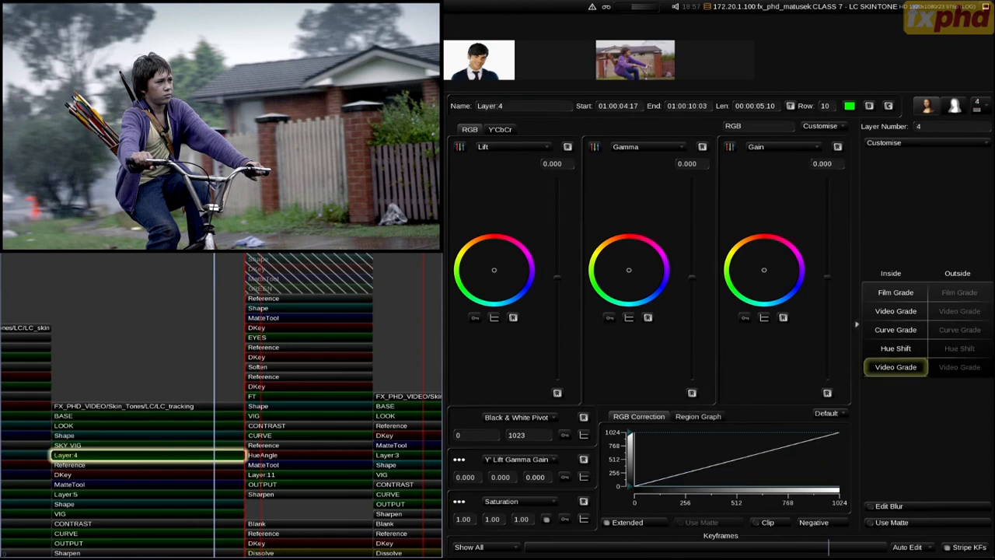
pyautogui.press('r')
pyautogui.click(490, 159)
pyautogui.press('d')
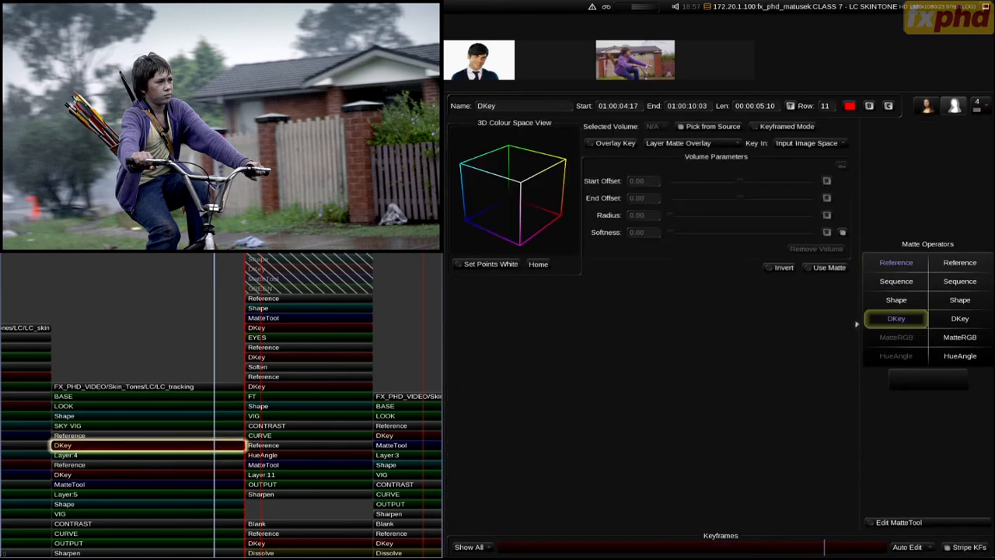
pyautogui.moveTo(160, 81); pyautogui.dragTo(162, 100)
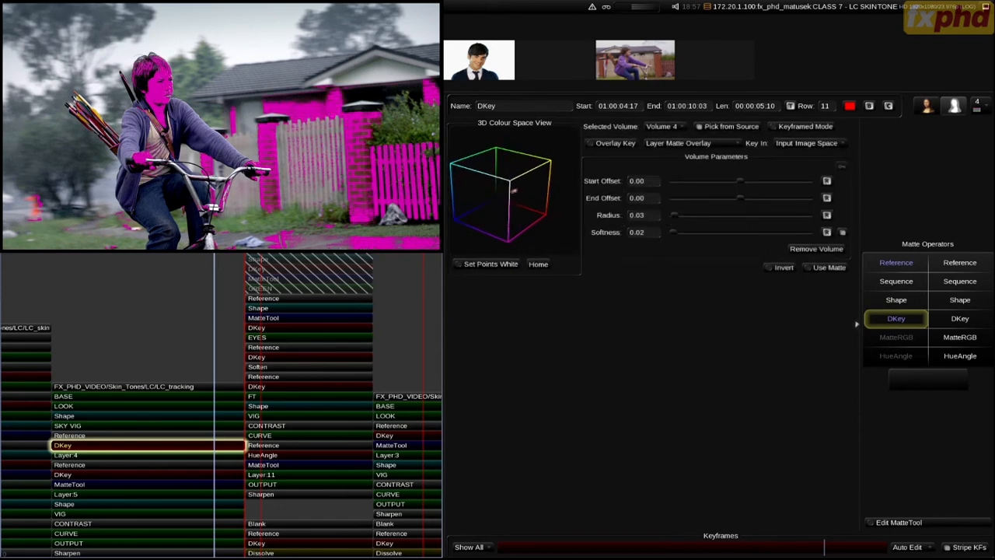
# - Add a Shape matte to Layer 4's DKey and outline the boy's face and neck with a freehand curve
pyautogui.press('s')
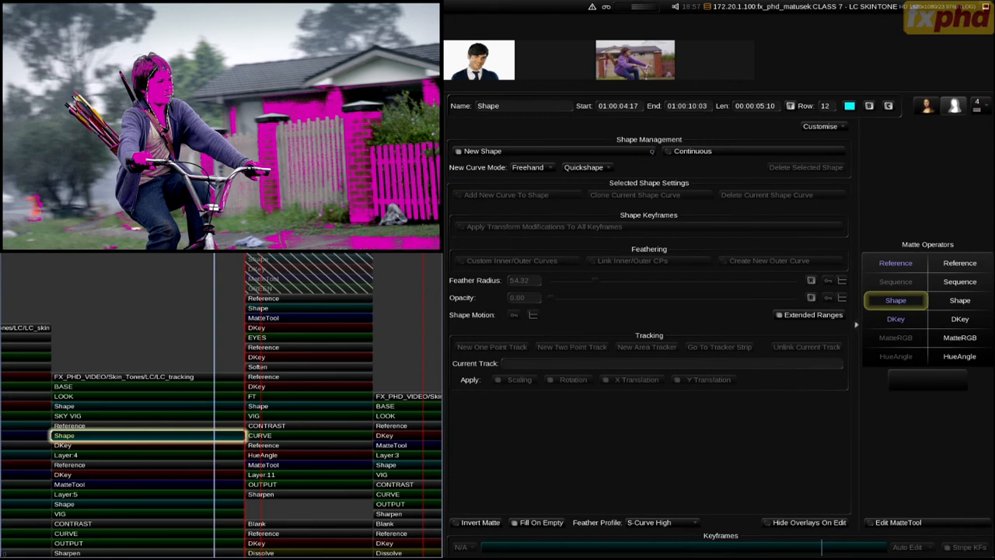
pyautogui.moveTo(166, 104); pyautogui.dragTo(159, 69)
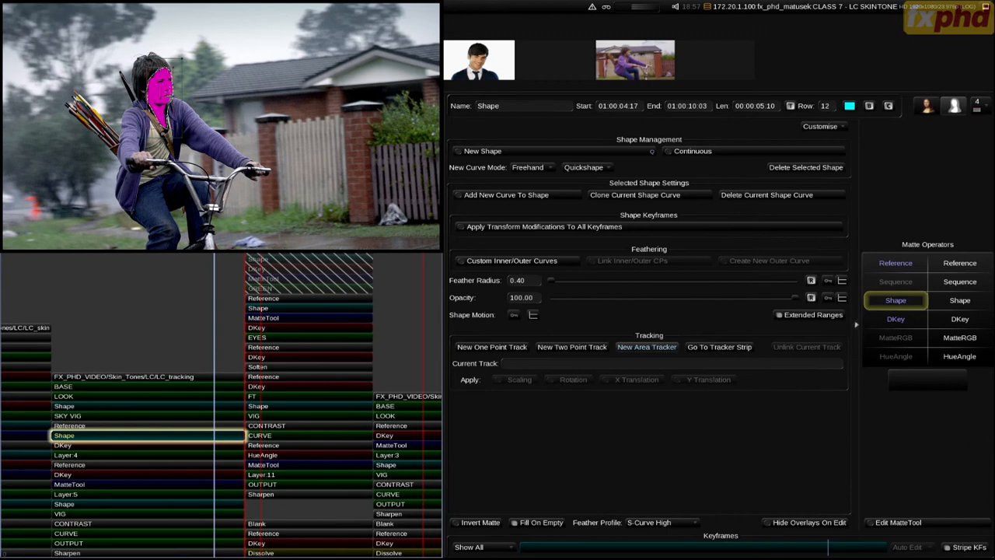
# - Create an area tracker for the face shape, place its tracking area over the boy, and track forwards and backwards
pyautogui.click(646, 347)
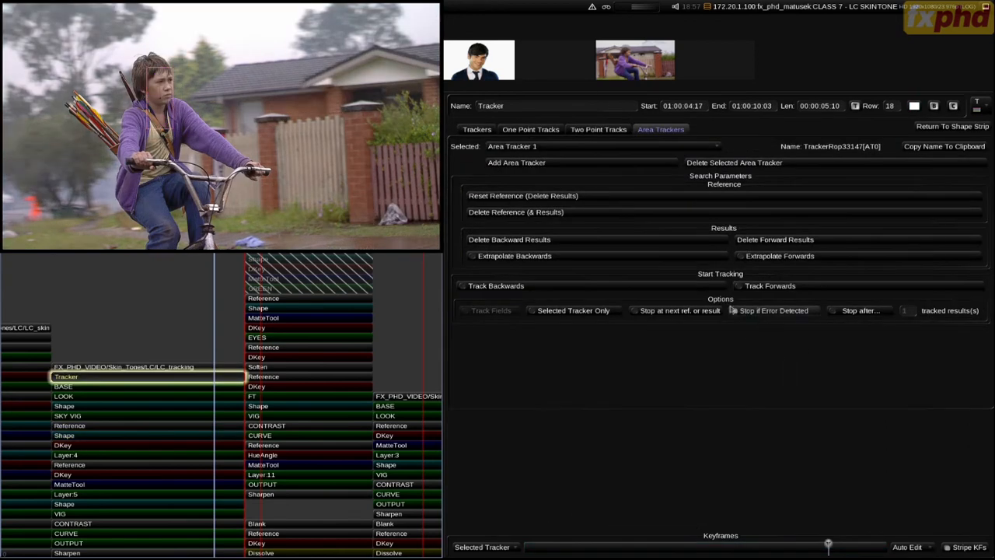
pyautogui.moveTo(172, 129); pyautogui.dragTo(161, 92)
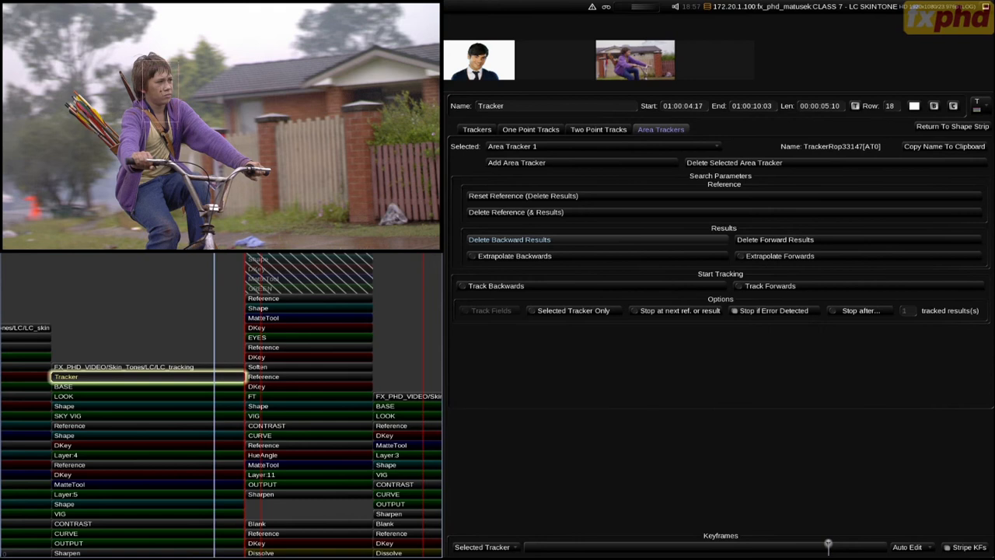
pyautogui.click(766, 285)
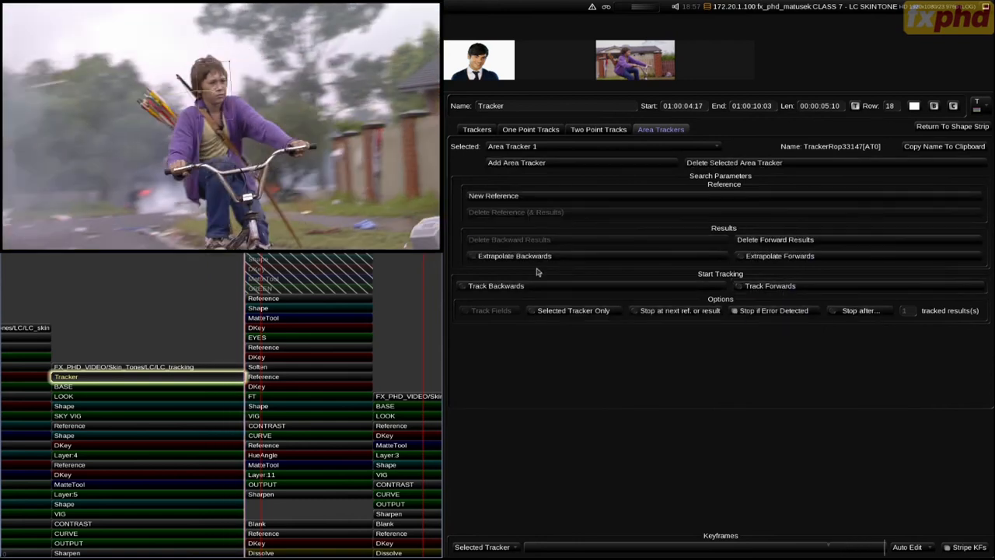
pyautogui.click(505, 289)
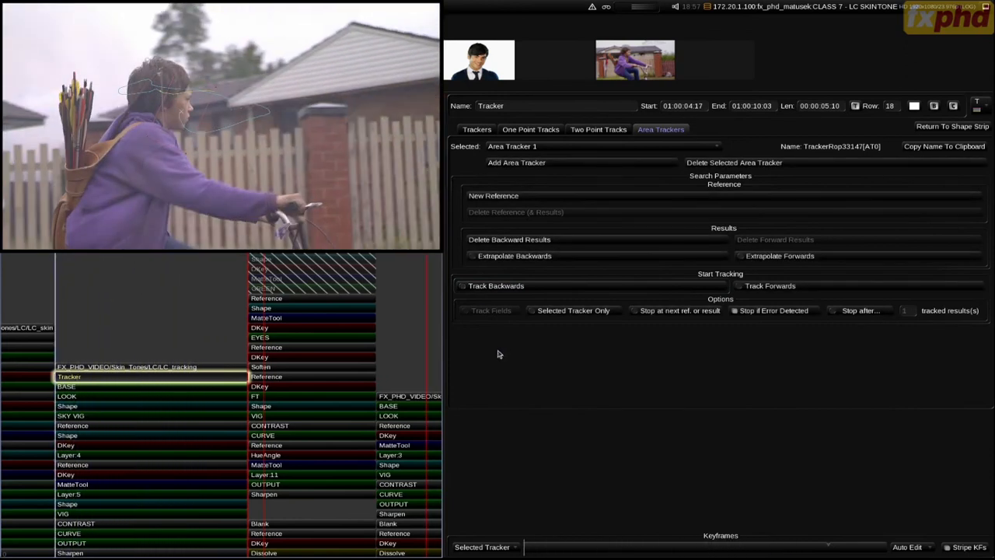
# - Refit and keyframe Layer 4's tracked face shape backwards from the shot's last frame, with a Feather Radius of 2.20
pyautogui.press('End')
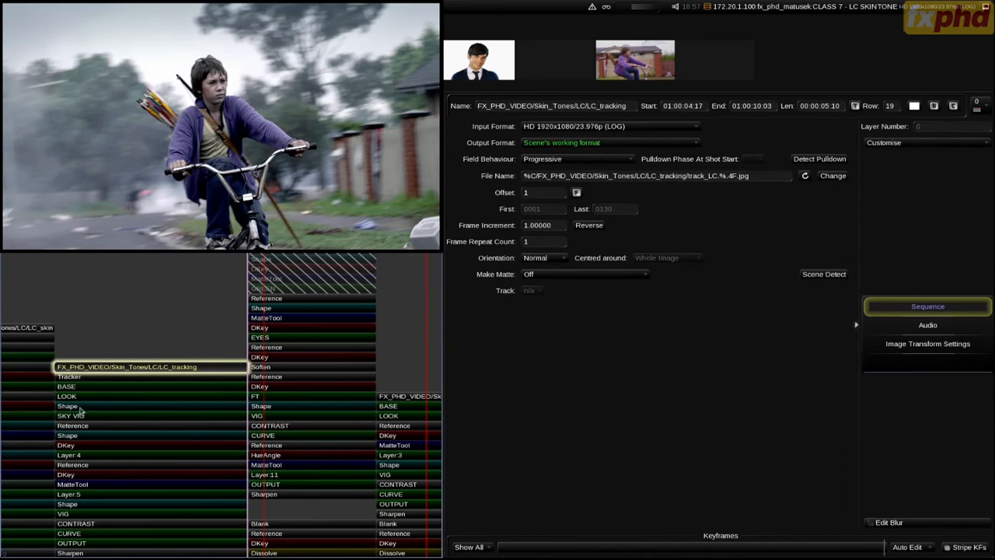
pyautogui.click(81, 407)
pyautogui.click(88, 438)
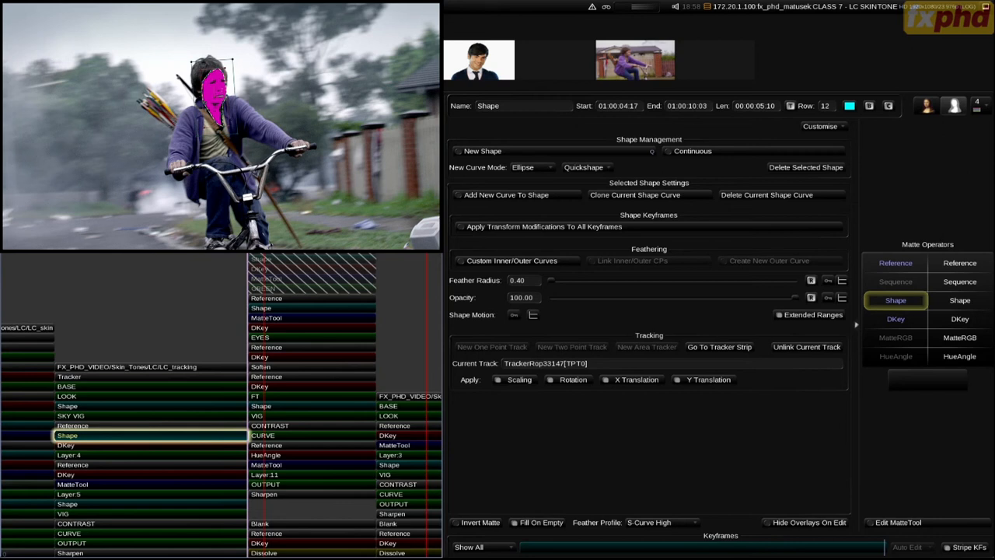
pyautogui.press('Left')
pyautogui.press('Left')
pyautogui.press('Left')
pyautogui.press('Left')
pyautogui.press('Left')
pyautogui.press('Left')
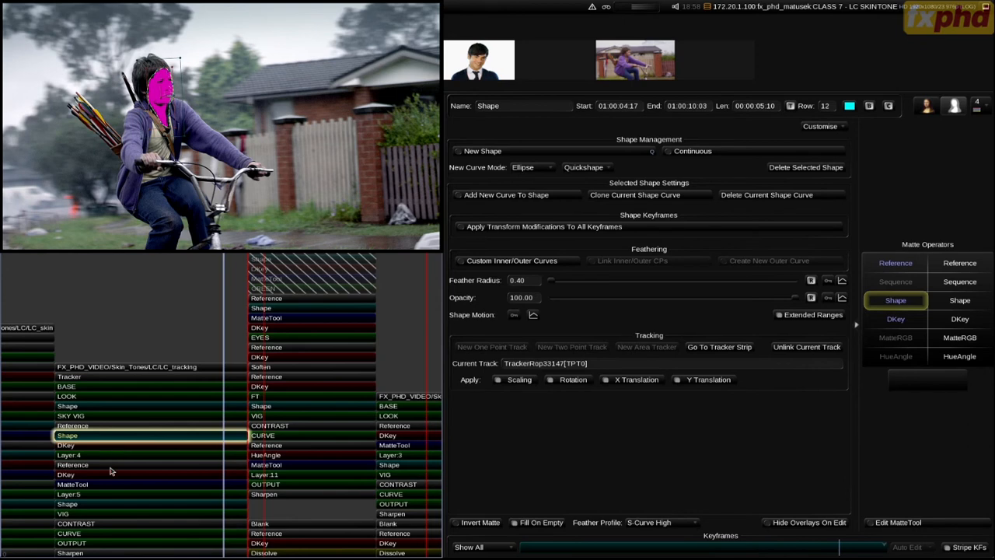
pyautogui.press('Left')
pyautogui.press('s')
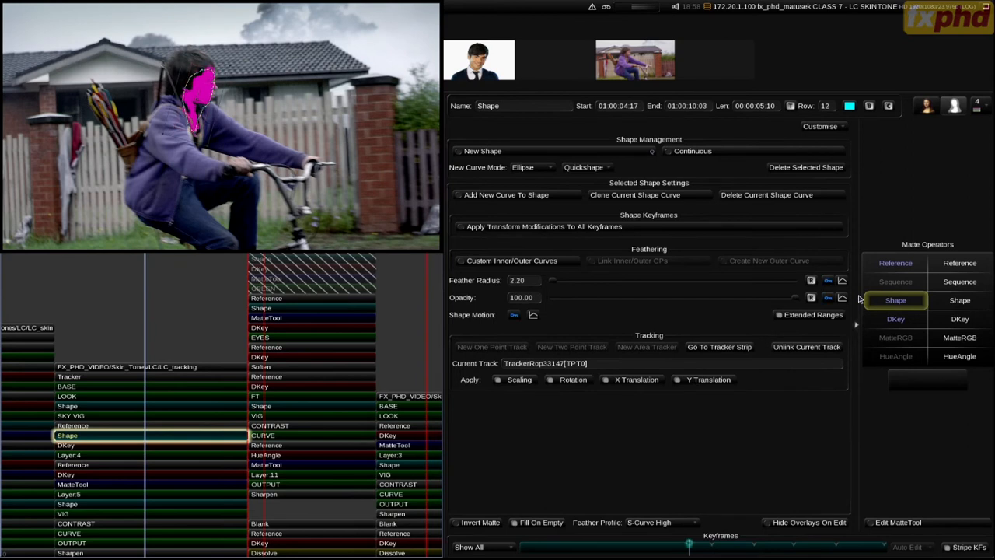
pyautogui.press('Escape')
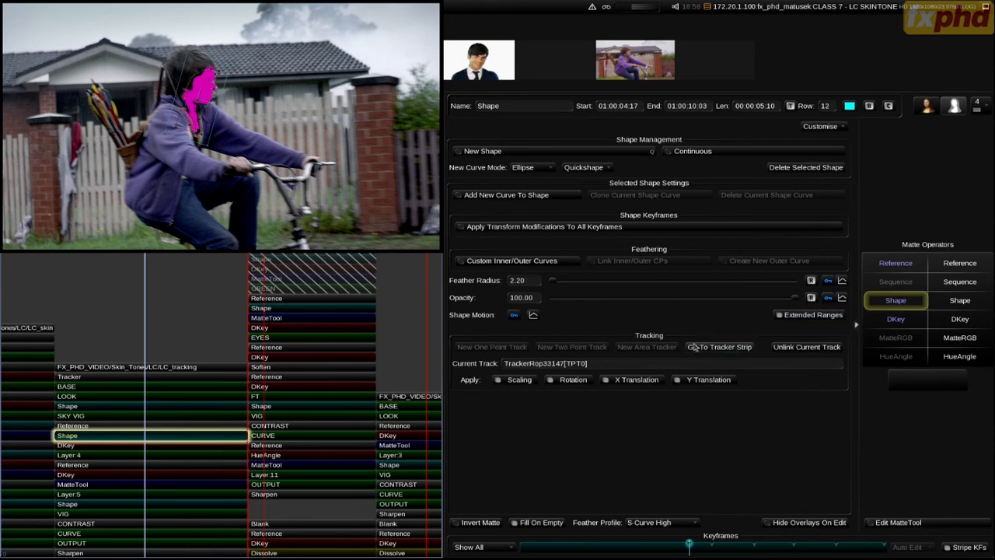
# - Set a shape keyframe on the earlier frame with the boy in front of the house and refit the curve to his face
pyautogui.press('Left')
pyautogui.press('Left')
pyautogui.press('Left')
pyautogui.press('Left')
pyautogui.press('Left')
pyautogui.press('Left')
pyautogui.press('Left')
pyautogui.press('Left')
pyautogui.press('Left')
pyautogui.press('Left')
pyautogui.press('Left')
pyautogui.press('Left')
pyautogui.press('Left')
pyautogui.press('Left')
pyautogui.press('Left')
pyautogui.press('Left')
pyautogui.press('Left')
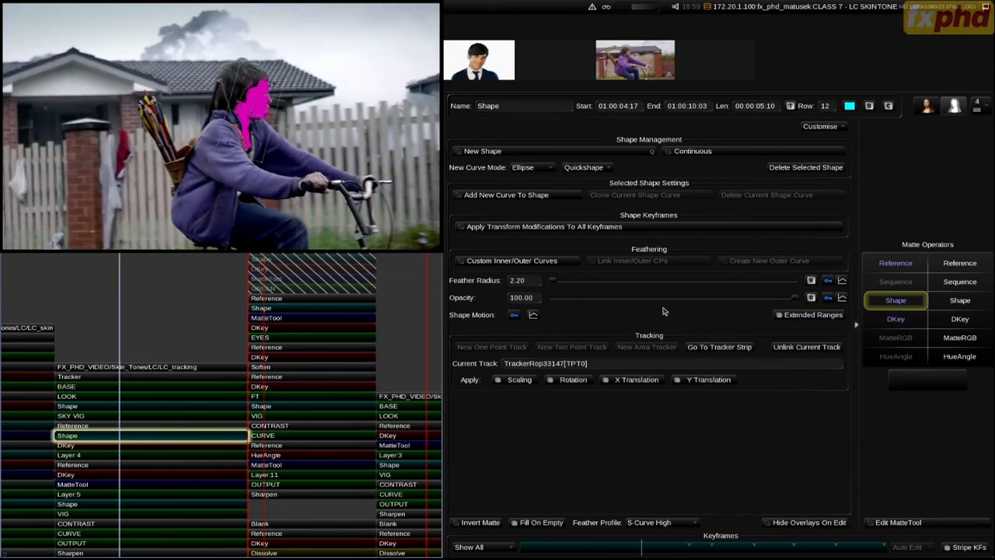
pyautogui.press('=')
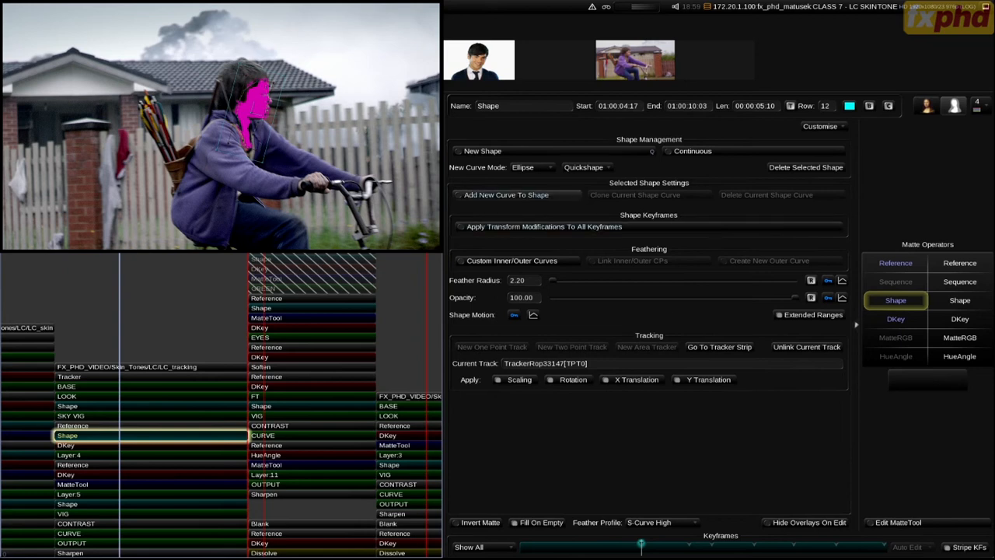
pyautogui.click(266, 99)
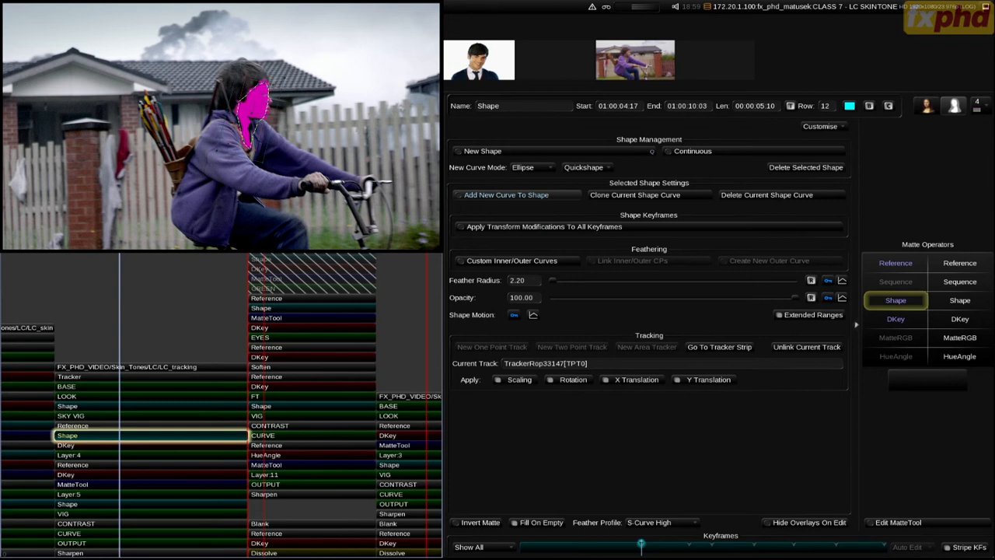
# - Continue back towards the start of the shot and keyframe the face shape on two more frames of the boy in profile
pyautogui.press('Escape')
pyautogui.press('Left')
pyautogui.press('Left')
pyautogui.press('Left')
pyautogui.press('Left')
pyautogui.press('Left')
pyautogui.press('Left')
pyautogui.press('Left')
pyautogui.press('Left')
pyautogui.press('Left')
pyautogui.press('Left')
pyautogui.press('Left')
pyautogui.press('Left')
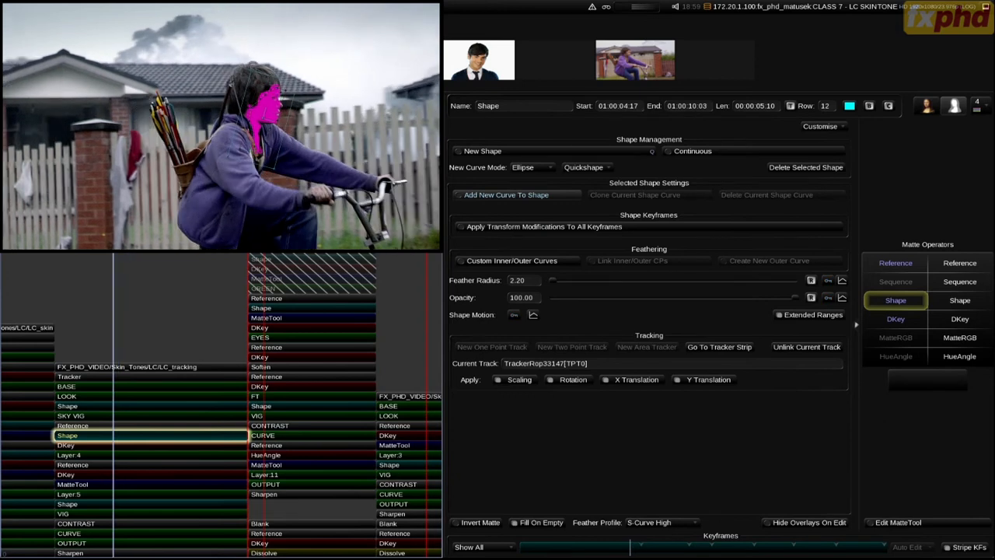
pyautogui.press('Left')
pyautogui.press('Left')
pyautogui.press('Left')
pyautogui.press('Left')
pyautogui.press('Left')
pyautogui.press('Left')
pyautogui.press('Left')
pyautogui.press('Left')
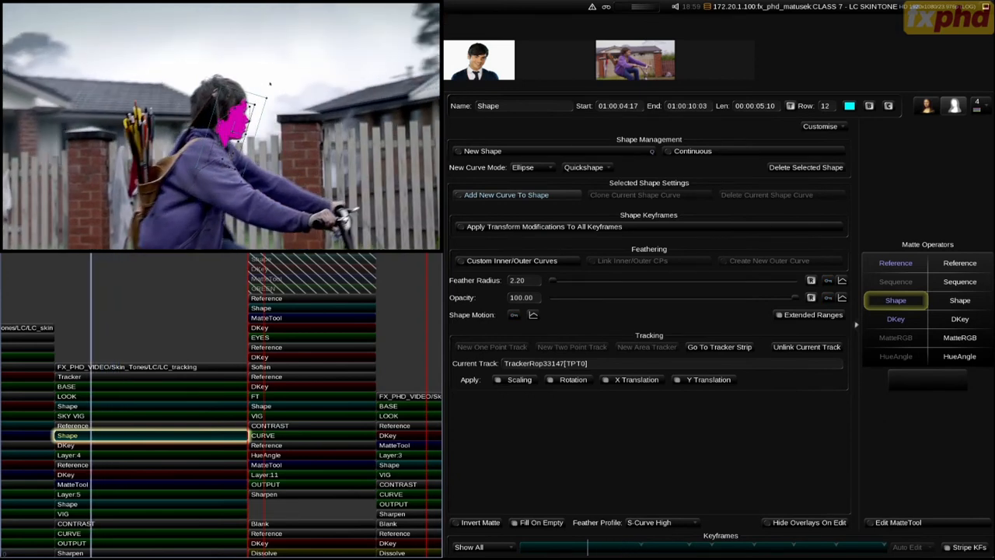
pyautogui.press('Left')
pyautogui.press('Left')
pyautogui.press('Left')
pyautogui.press('Left')
pyautogui.press('Left')
pyautogui.press('Left')
pyautogui.press('Left')
pyautogui.press('Left')
pyautogui.press('Left')
pyautogui.press('Left')
pyautogui.press('Left')
pyautogui.press('Left')
pyautogui.press('Left')
pyautogui.press('Left')
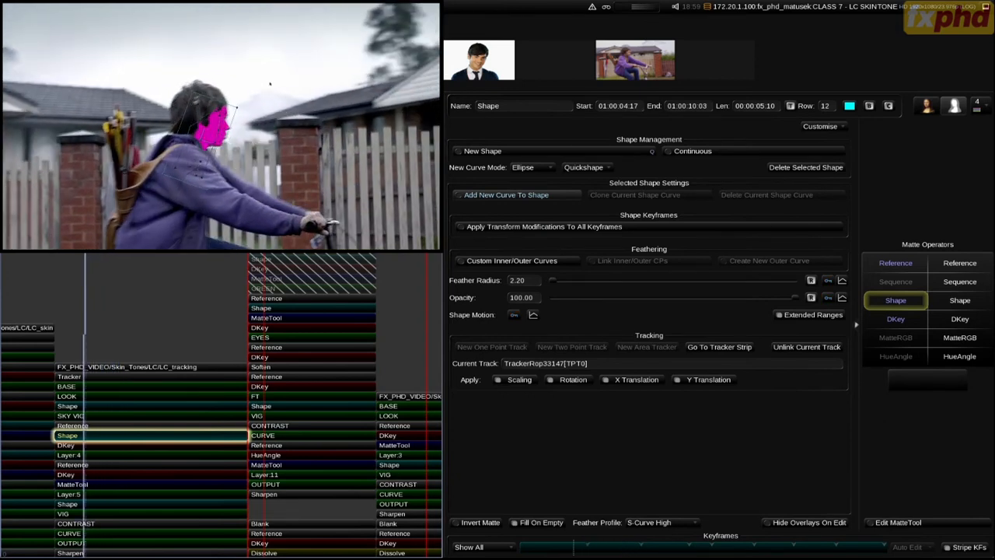
pyautogui.press('Left')
pyautogui.press('Left')
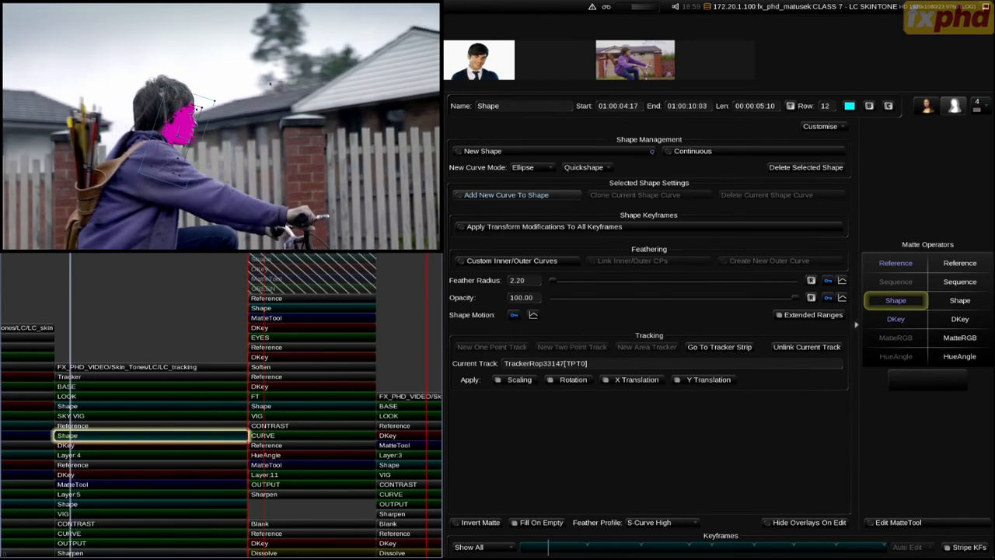
# - Keyframe the face shape on the shot's first frame
pyautogui.press('Left')
pyautogui.press('Left')
pyautogui.press('Left')
pyautogui.press('Left')
pyautogui.press('Left')
pyautogui.press('Left')
pyautogui.press('Left')
pyautogui.press('Left')
pyautogui.press('Left')
pyautogui.press('Left')
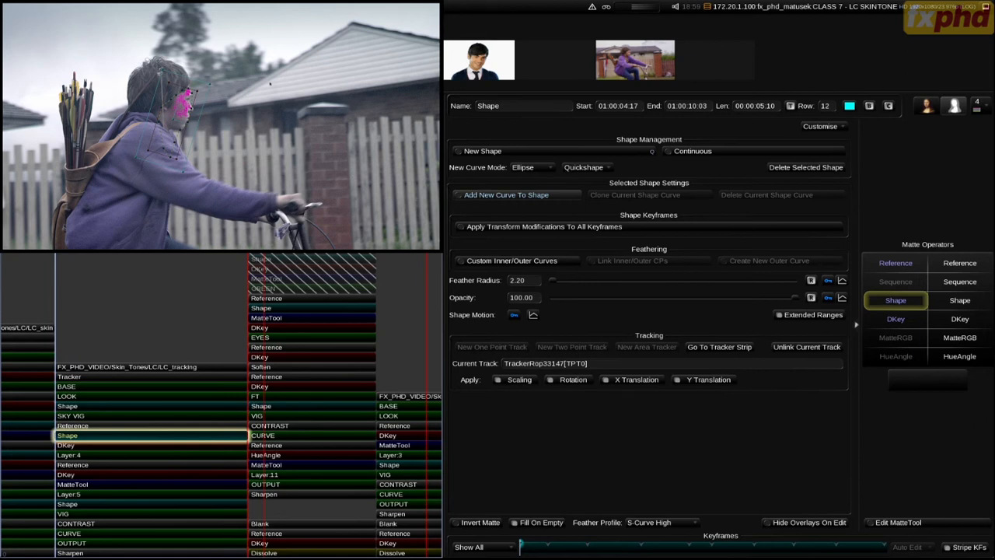
# - Move back and forth through the opening frames to check how the skin matte follows the boy's face
pyautogui.press('Right')
pyautogui.press('Right')
pyautogui.press('Right')
pyautogui.press('Right')
pyautogui.press('Right')
pyautogui.press('Right')
pyautogui.press('Right')
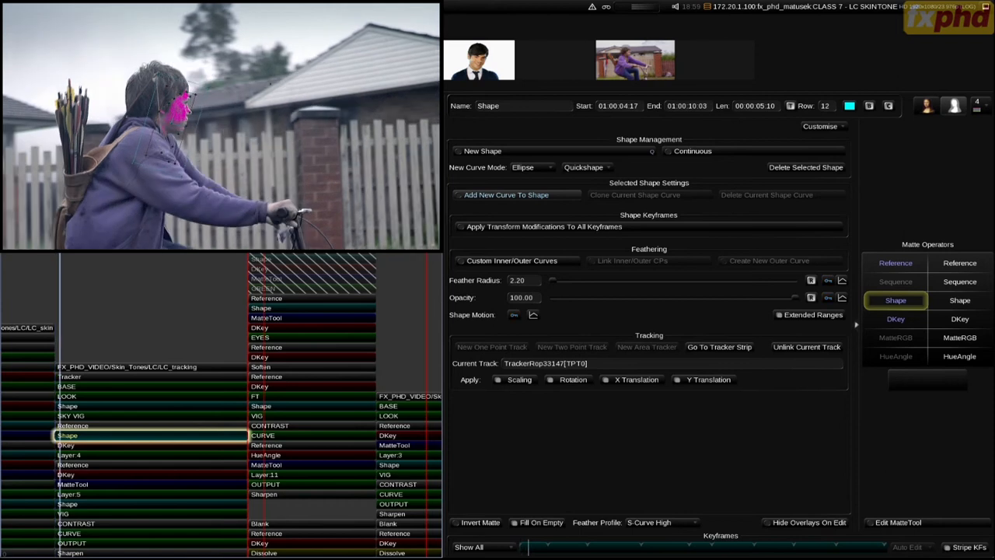
pyautogui.press('Right')
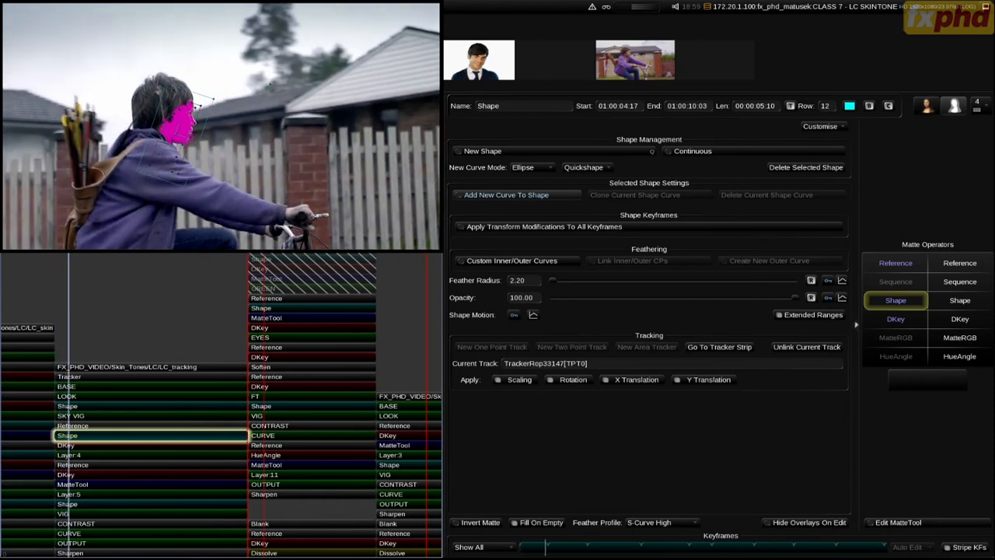
pyautogui.press('Left')
pyautogui.press('Left')
pyautogui.press('Left')
pyautogui.press('Left')
pyautogui.press('Left')
pyautogui.press('Left')
pyautogui.press('Left')
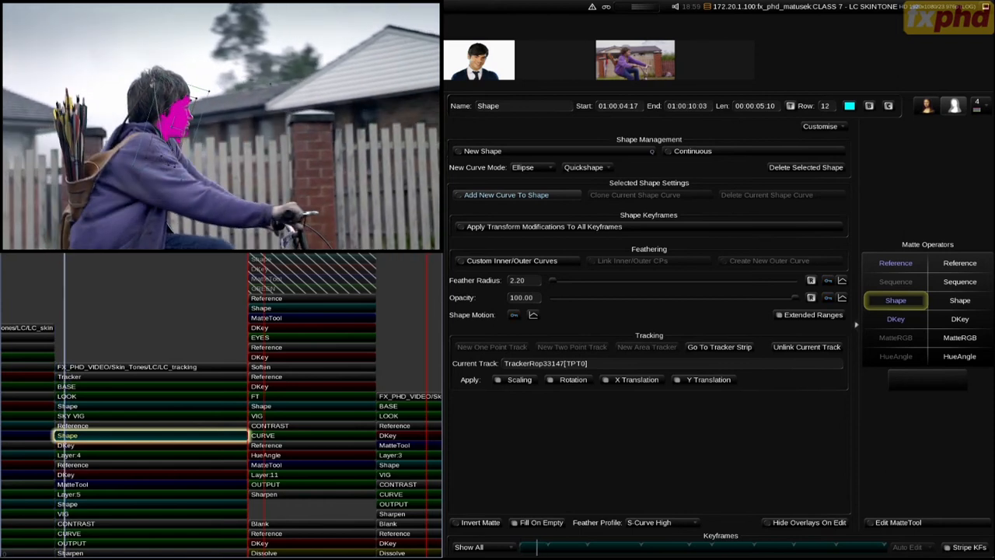
pyautogui.press('Left')
pyautogui.press('Right')
pyautogui.press('Right')
pyautogui.press('Right')
pyautogui.press('Right')
pyautogui.press('Right')
pyautogui.press('Right')
pyautogui.press('Left')
pyautogui.press('Left')
pyautogui.press('Left')
pyautogui.press('Left')
pyautogui.press('Left')
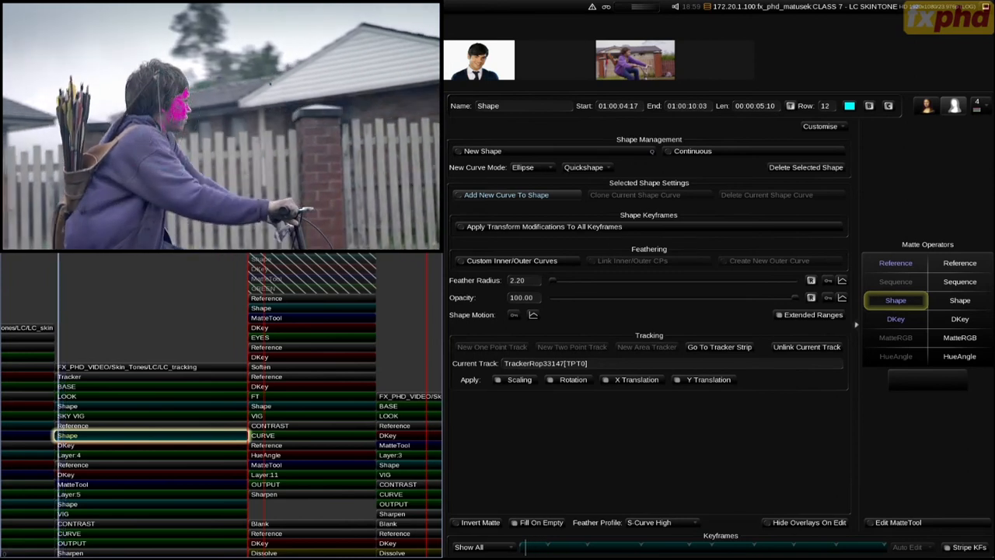
# - Add more skin samples from the boy's cheek and jaw to Layer 4's DKey on an opening frame
pyautogui.press('Down')
pyautogui.click(177, 123)
pyautogui.click(172, 116)
pyautogui.click(168, 125)
pyautogui.click(192, 145)
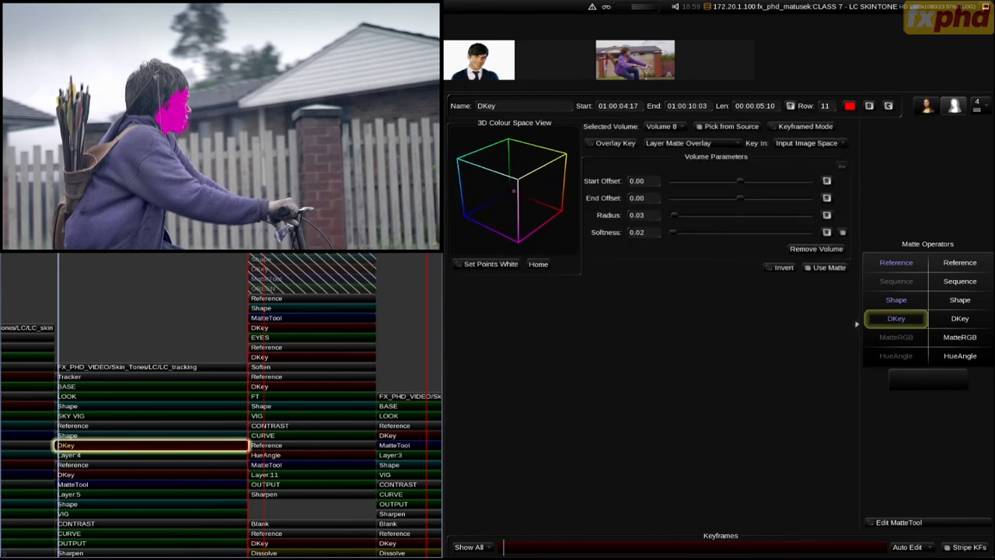
# - Refit the face shape around the boy's profile near the start of the shot and keyframe it there
pyautogui.press('Up')
pyautogui.press('Left')
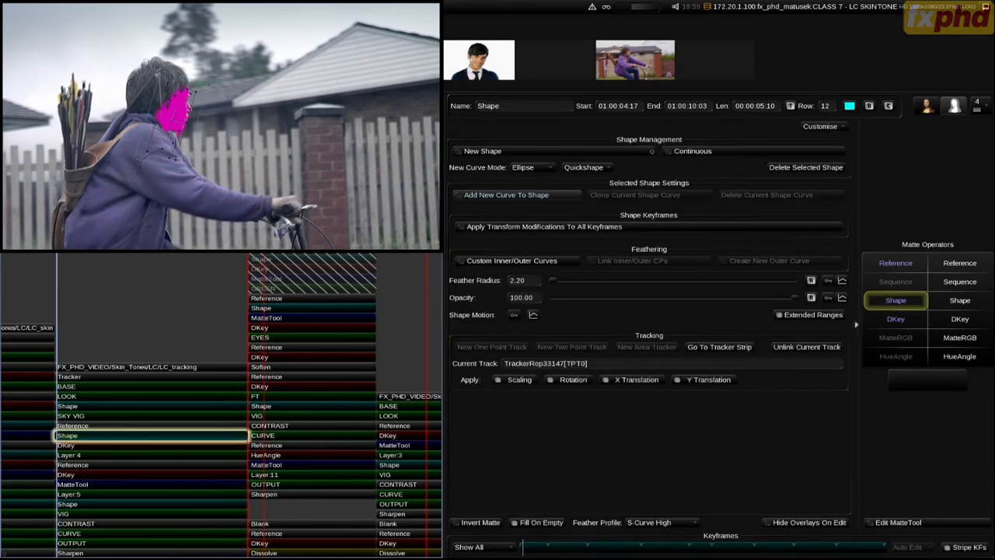
pyautogui.click(187, 94)
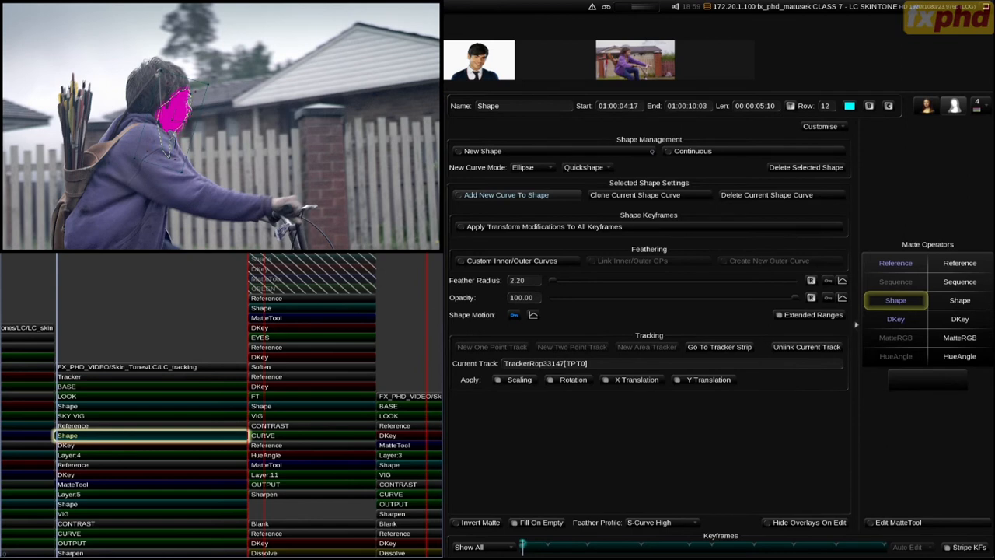
# - Go through the face shape's existing keyframes across the first half of the shot and refine its fit to the skin
pyautogui.press('space')
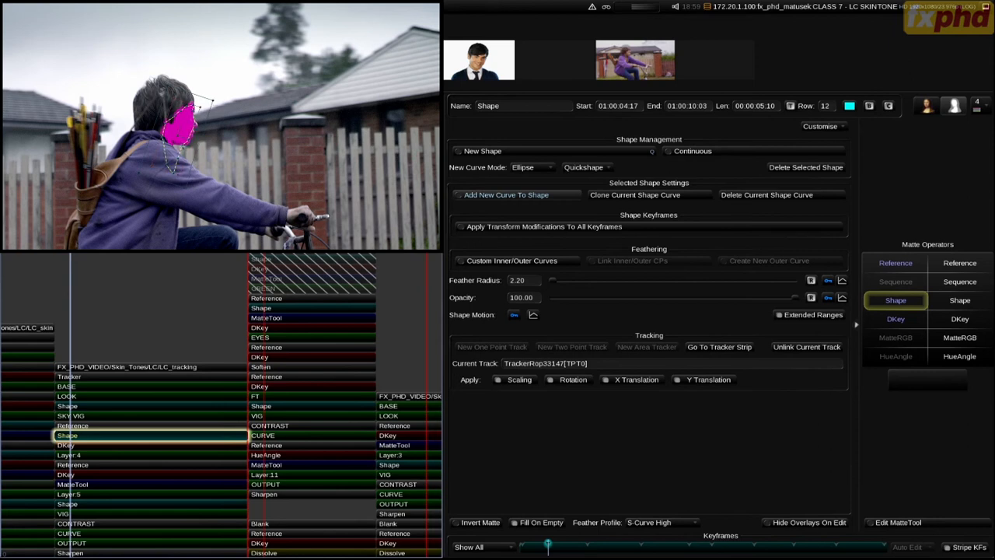
pyautogui.hotkey('ctrl', 'Right')
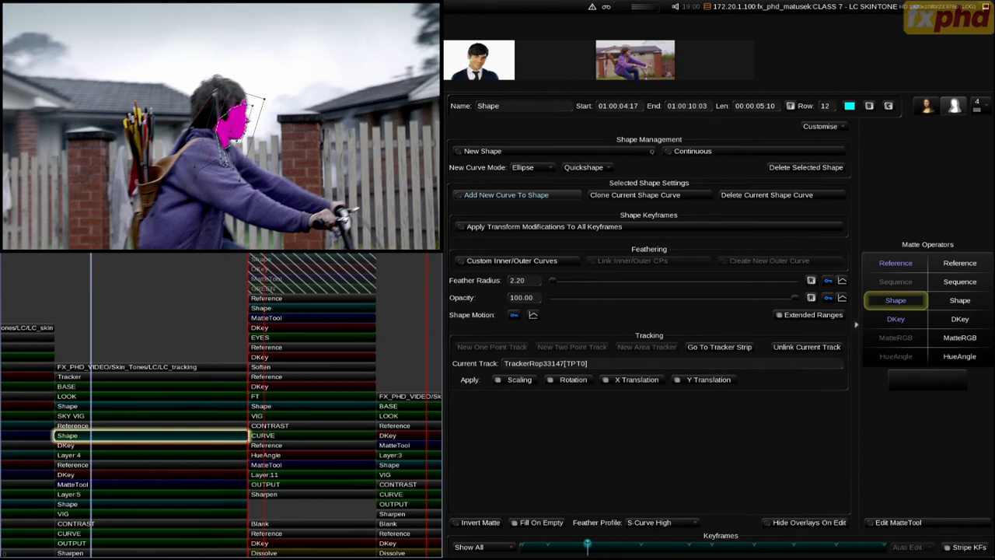
pyautogui.hotkey('ctrl', 'Right')
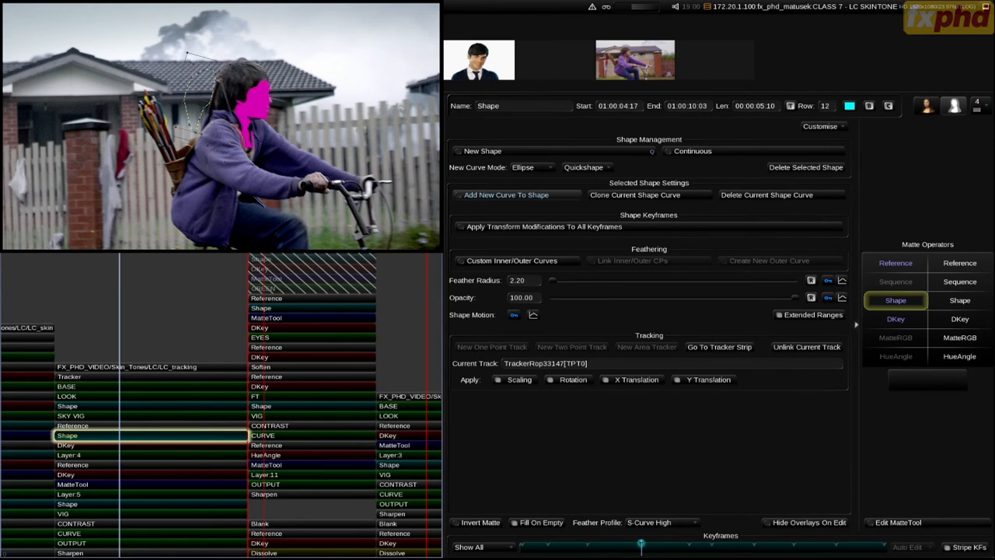
pyautogui.hotkey('ctrl', 'Right')
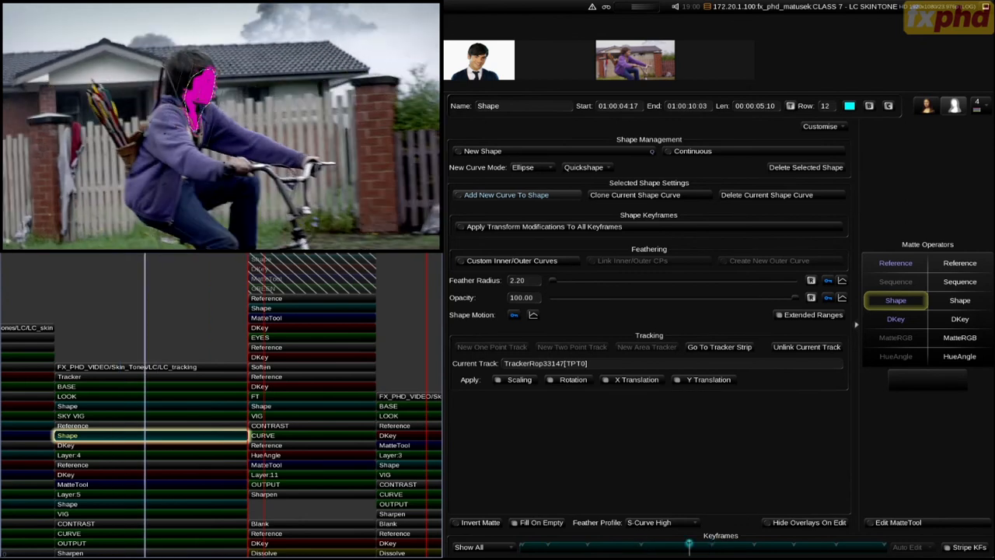
# - Play the shot from its start with Layer 4 selected and rename the layer FT
pyautogui.press('Home')
pyautogui.click(131, 456)
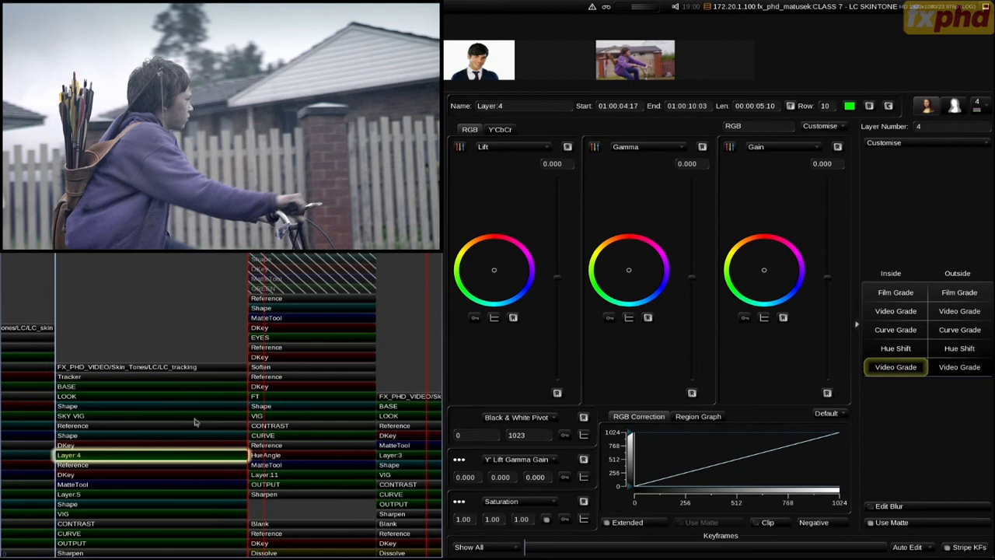
pyautogui.press('space')
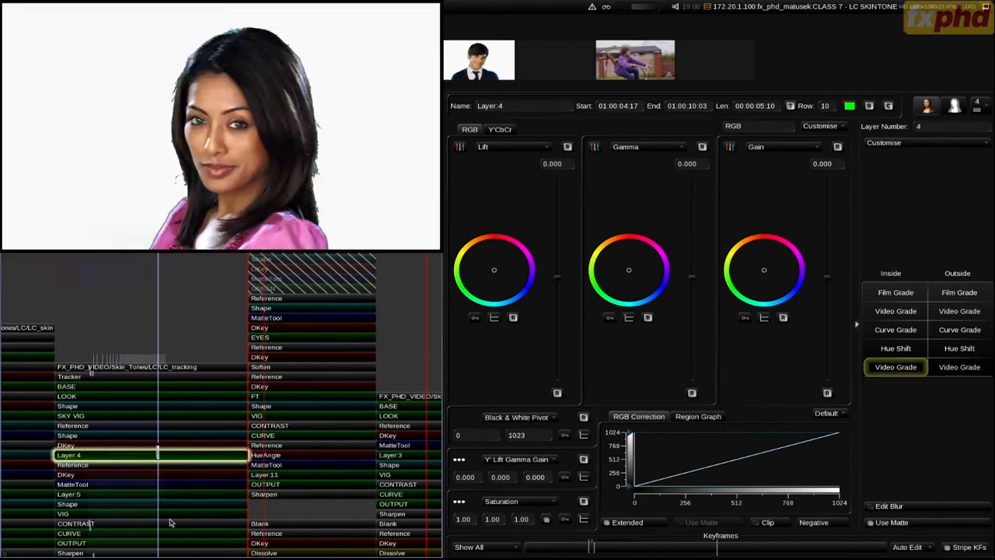
pyautogui.click(483, 104)
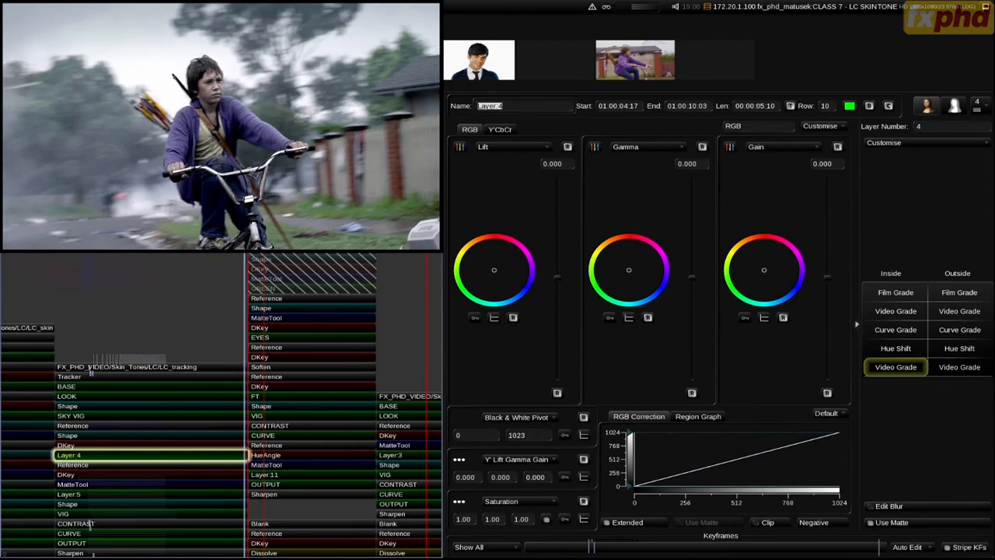
pyautogui.write('FT')
pyautogui.press('Return')
# - Warm the skin in FT's inside Video Grade with gamma 0.039 and a slight colour shift, and compare with the layer bypassed
pyautogui.moveTo(209, 321); pyautogui.dragTo(240, 320)
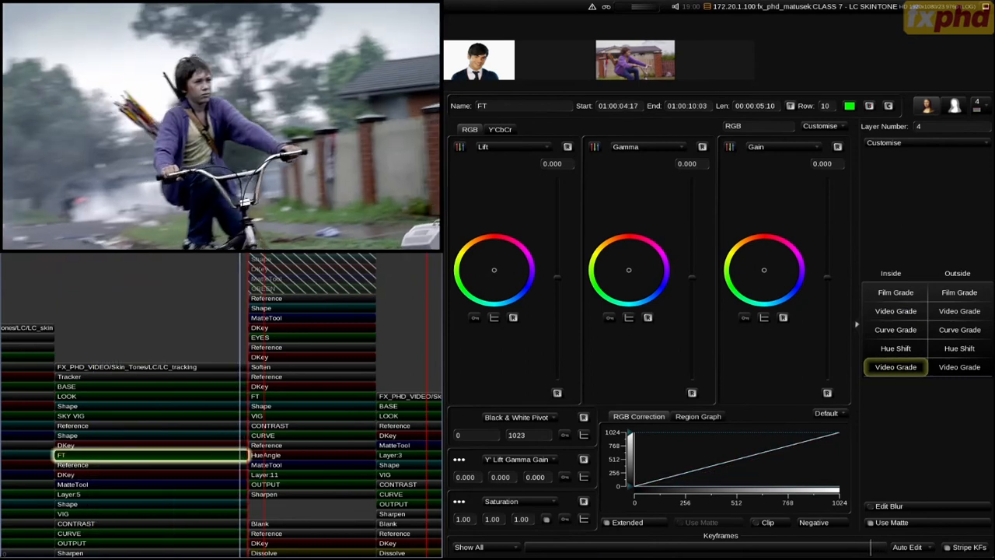
pyautogui.click(896, 311)
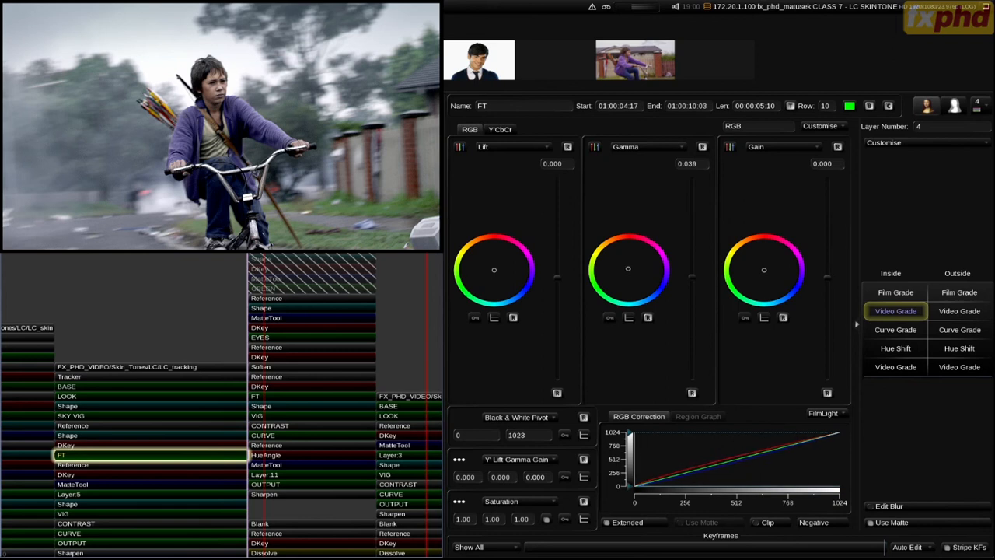
pyautogui.press('b')
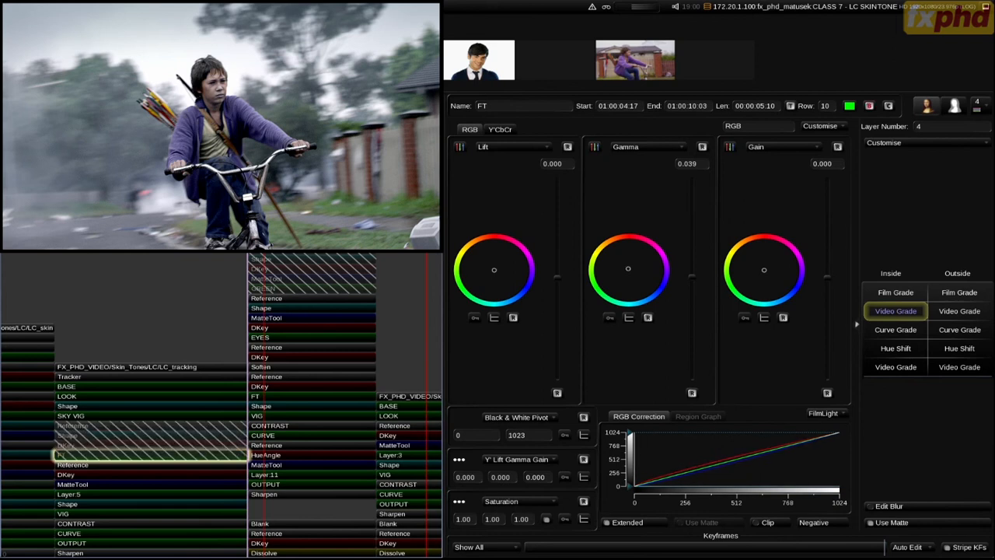
pyautogui.press('b')
pyautogui.press('b')
pyautogui.press('b')
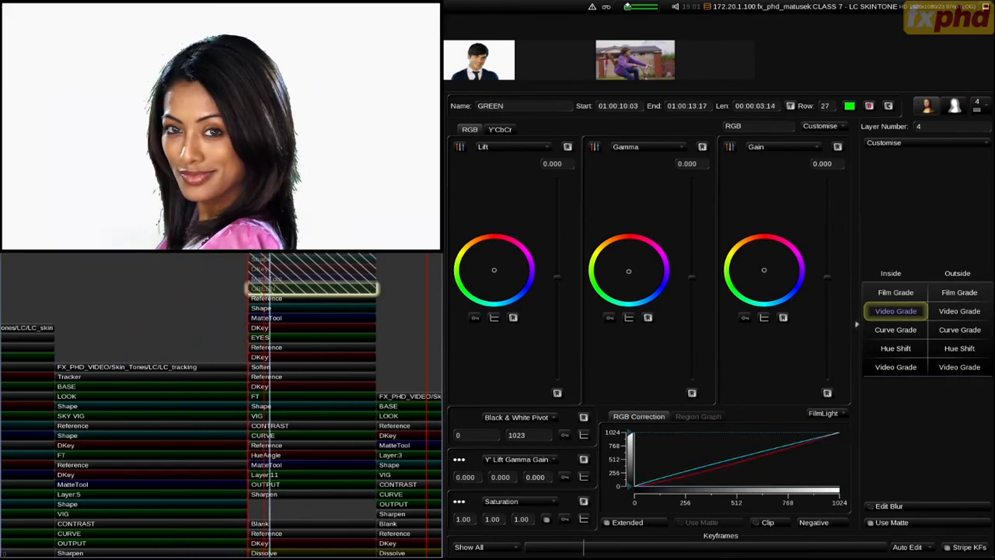
# - Set FT's saturation to 0.97, store the grade in scratchpad slot 2 and try small gamma colour-balance variations near the shot's end
pyautogui.press('space')
pyautogui.hotkey('shift', 'Left')
pyautogui.press('Left')
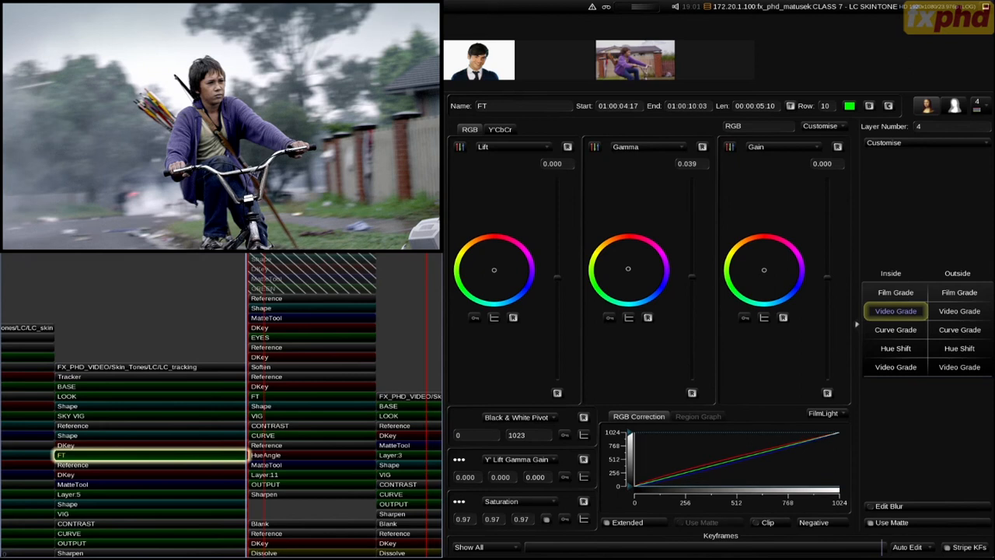
pyautogui.hotkey('ctrl', '2')
pyautogui.moveTo(628, 269); pyautogui.dragTo(630, 268)
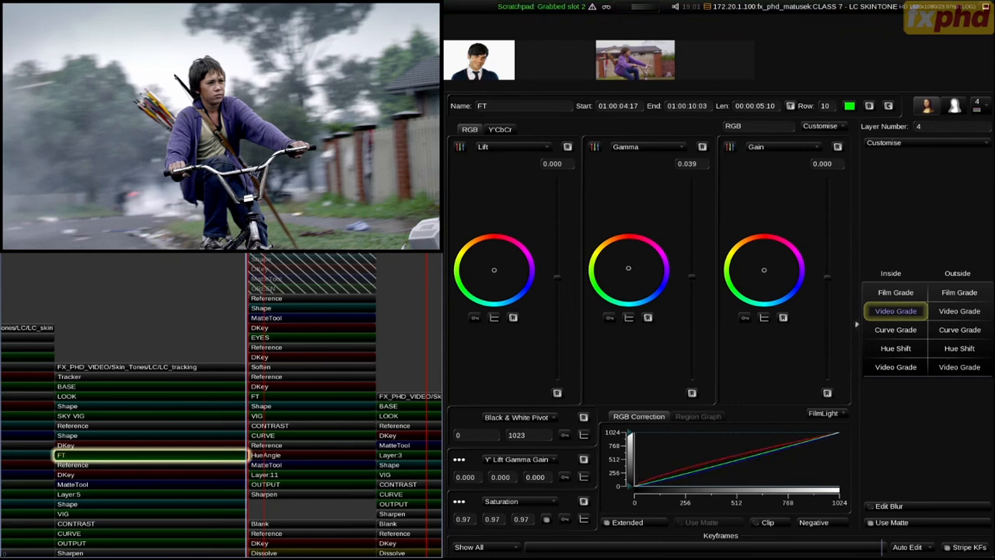
pyautogui.moveTo(629, 268); pyautogui.dragTo(628, 269)
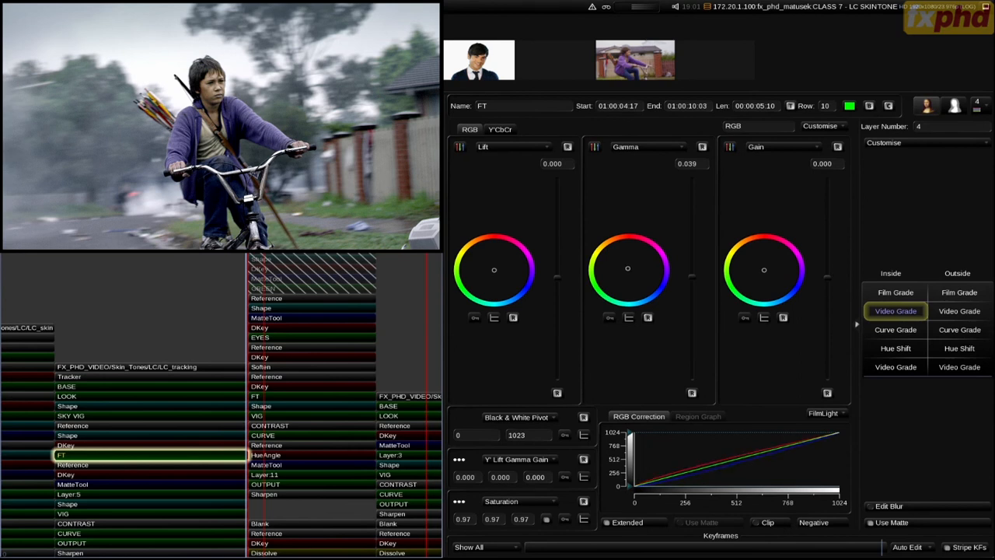
pyautogui.hotkey('ctrl', '3')
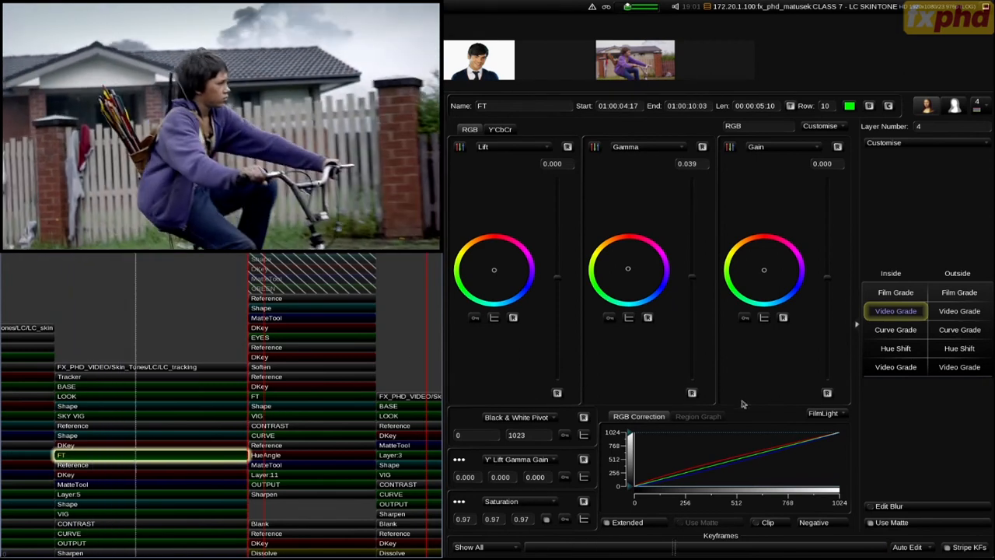
# - Draw small rectangular shapes around both of the boy's hands in the Shape layer of FT's skin key
pyautogui.click(161, 436)
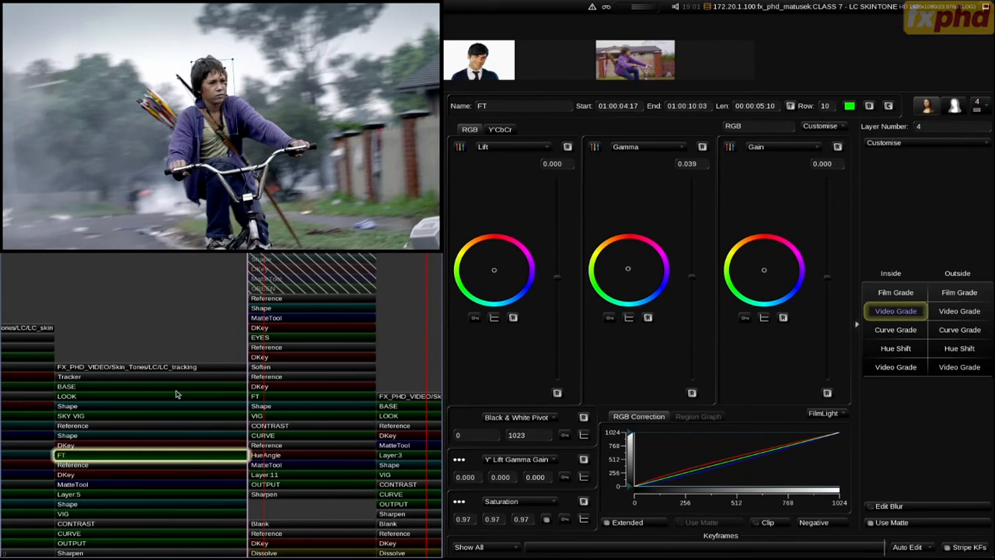
pyautogui.click(182, 164)
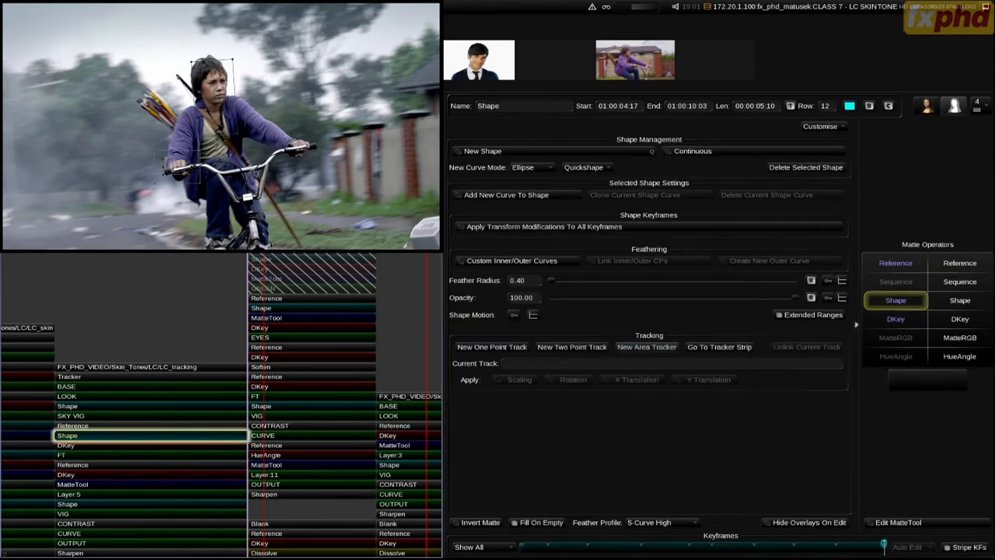
pyautogui.press('q')
pyautogui.moveTo(299, 148); pyautogui.dragTo(311, 157)
# - Track the newest hand shape backwards through the shot with a new area tracker and return to the Shape layer
pyautogui.click(669, 347)
pyautogui.click(673, 294)
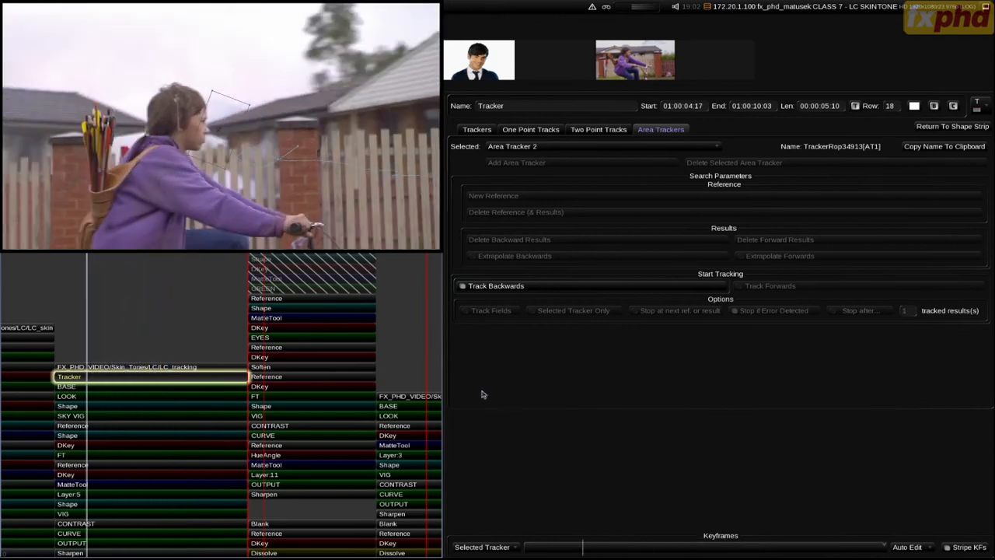
pyautogui.press('Down')
pyautogui.press('Left')
pyautogui.click(89, 432)
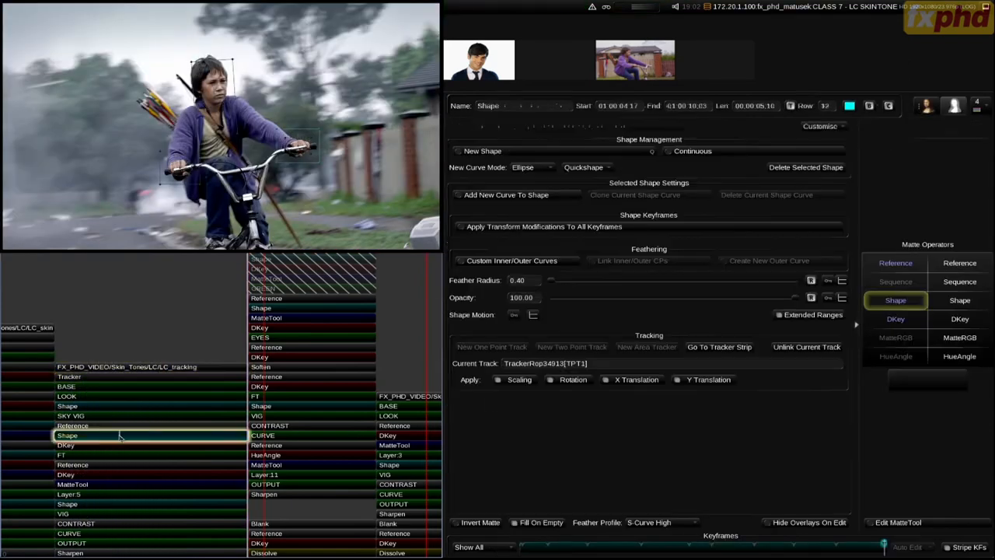
# - Compare the shot's last frame with the FT skin grade on and bypassed, checking the face and both hands
pyautogui.click(121, 457)
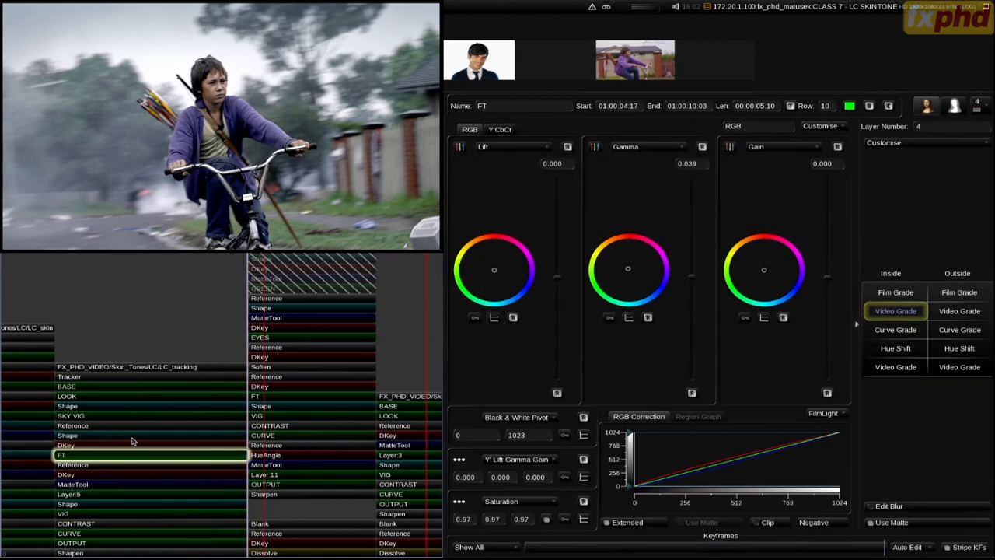
pyautogui.press('m')
pyautogui.press('b')
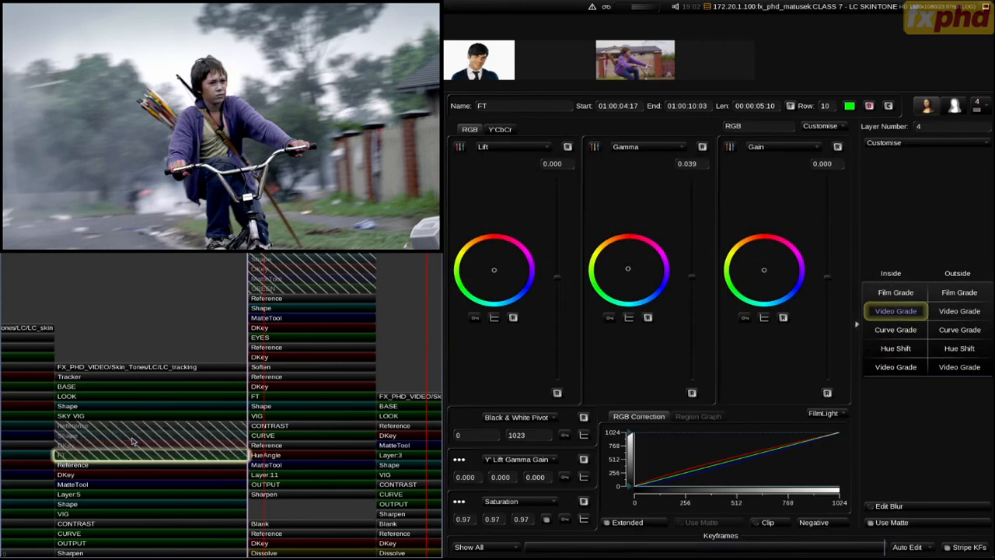
pyautogui.press('b')
pyautogui.press('b')
pyautogui.press('b')
pyautogui.press('b')
pyautogui.press('b')
pyautogui.press('b')
pyautogui.press('b')
pyautogui.press('space')
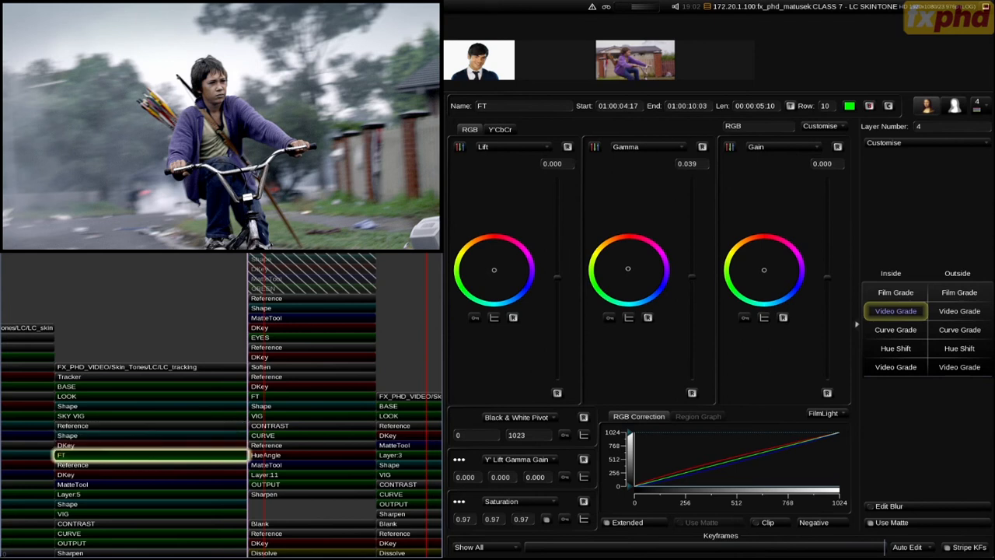
# - Lower FT's saturation to 0.94 while comparing with the bypassed layer and the ungraded image, and play the shot
pyautogui.press('b')
pyautogui.press('b')
pyautogui.press('b')
pyautogui.press('b')
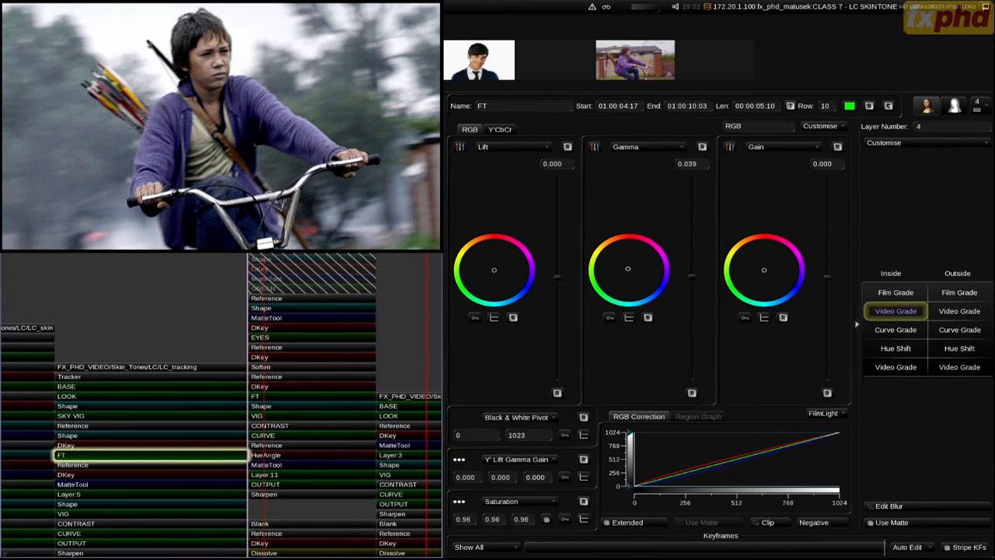
pyautogui.press('b')
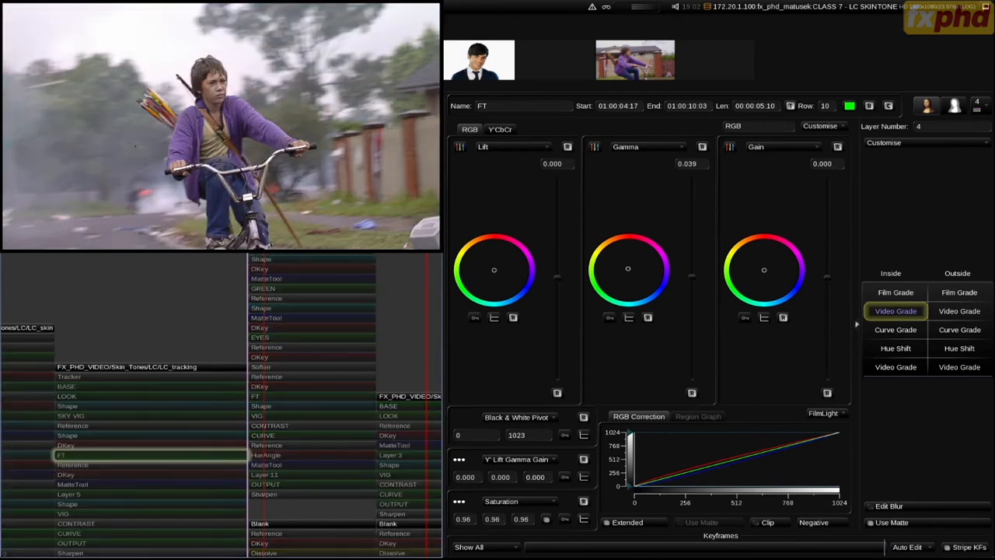
pyautogui.press('b')
pyautogui.press('b')
pyautogui.press('b')
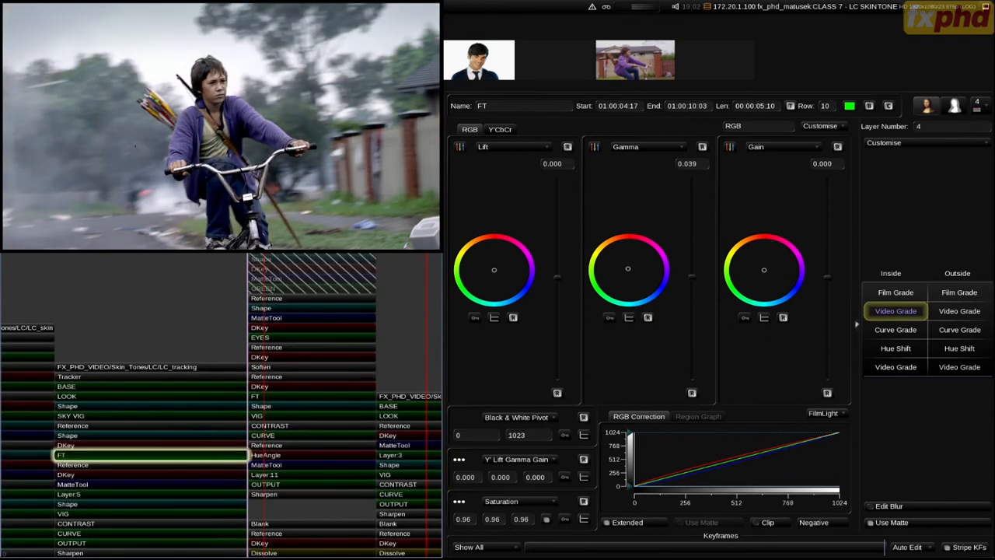
pyautogui.press('b')
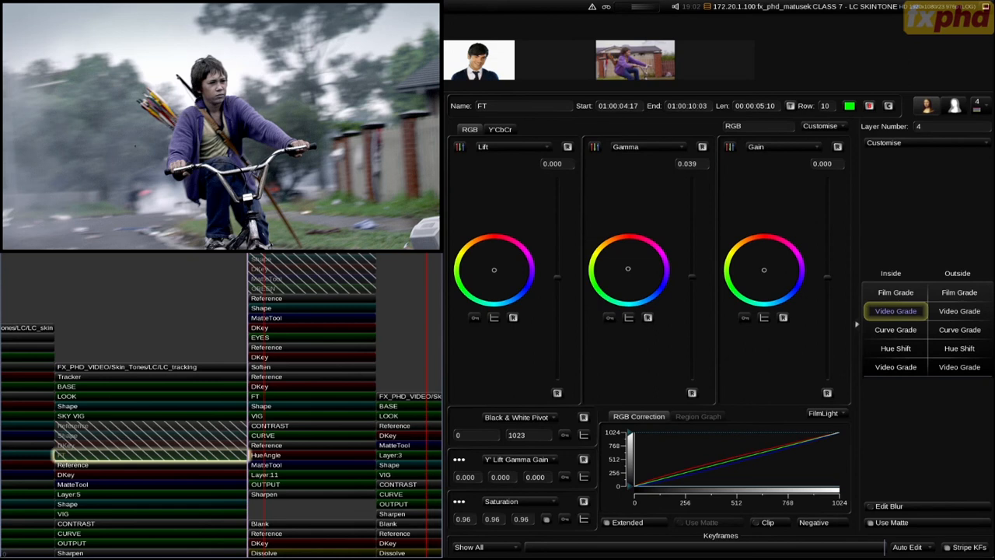
pyautogui.press('m')
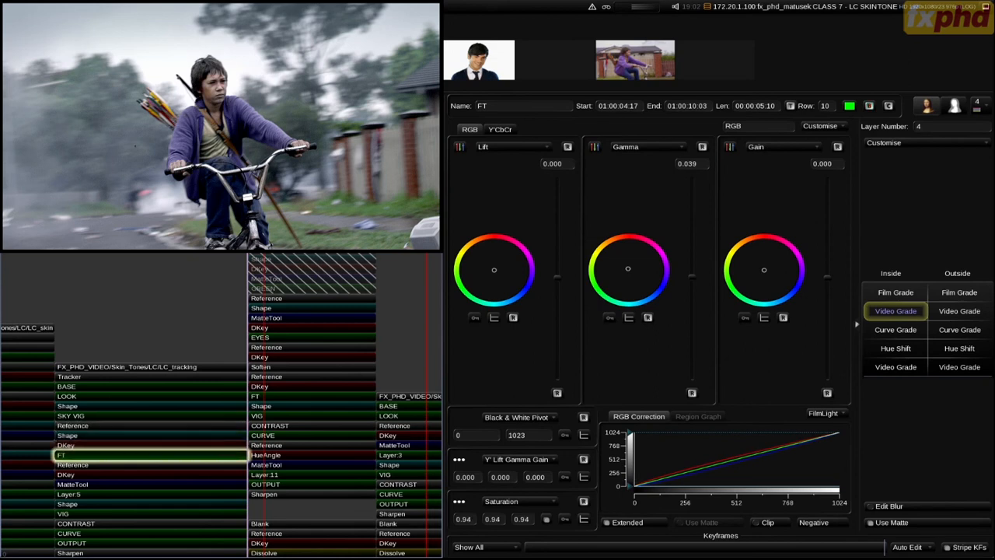
pyautogui.press('space')
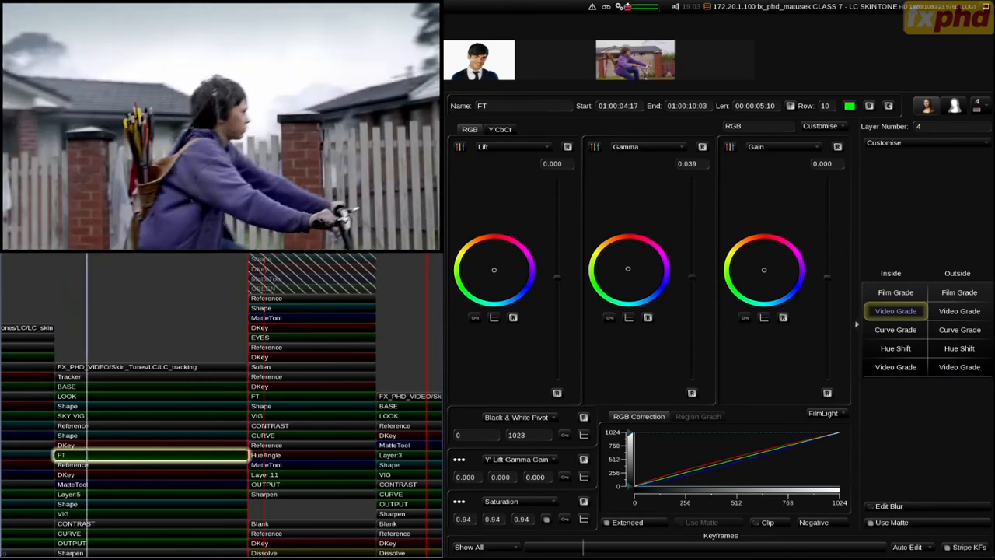
# - Replace the grade on the shot of the man in the grass with the basic BASE-to-OUTPUT layer stack and select BASE
pyautogui.click(268, 289)
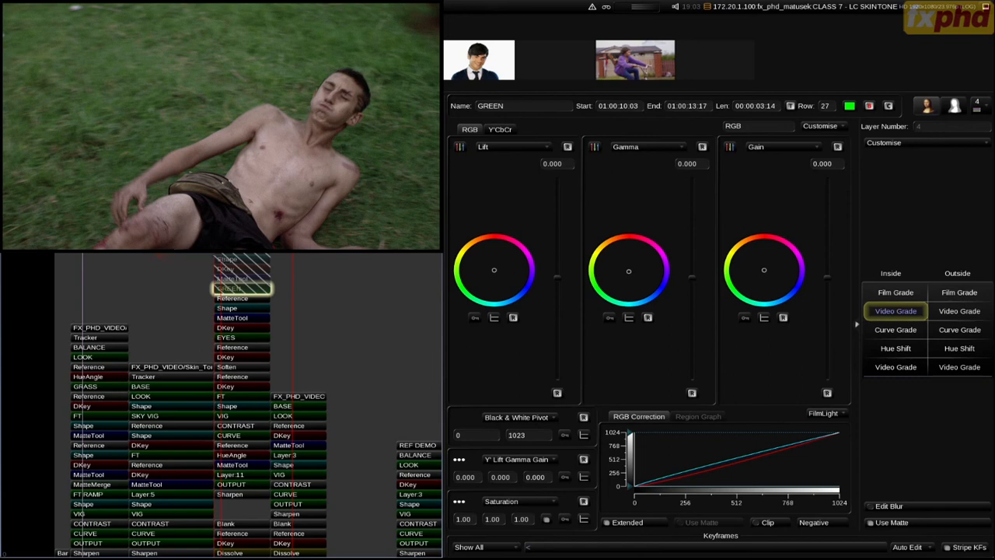
pyautogui.click(98, 552)
pyautogui.hotkey('ctrl', '2')
pyautogui.press('1')
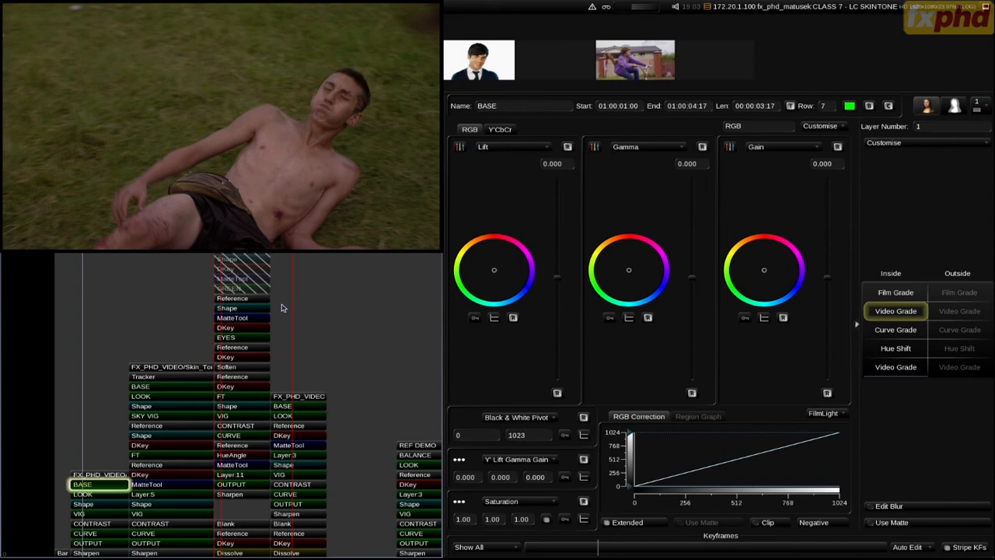
# - Play the grass shot from its start and balance BASE with lift 0.020, gamma -0.073 and gain 0.457
pyautogui.click(73, 313)
pyautogui.press('space')
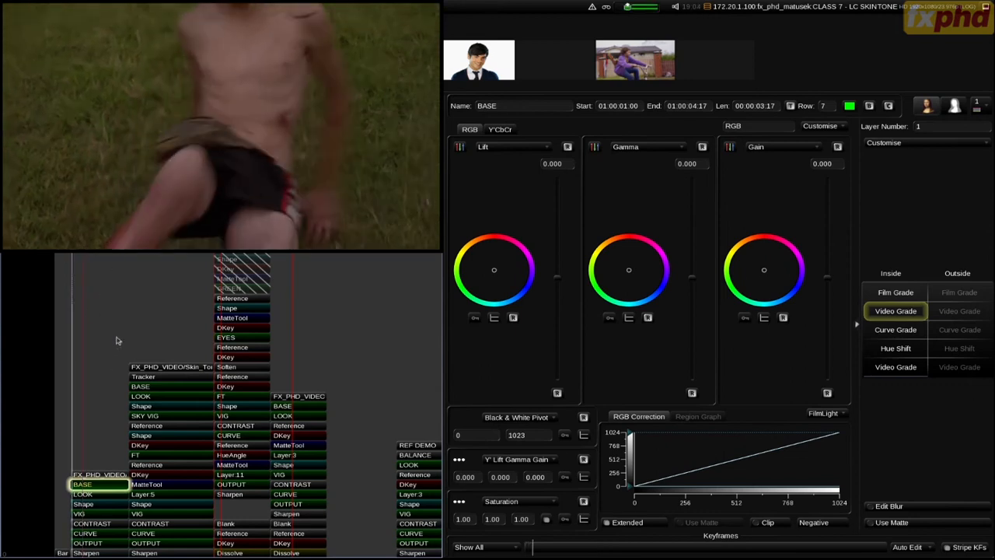
pyautogui.scroll(2, 156, 333)
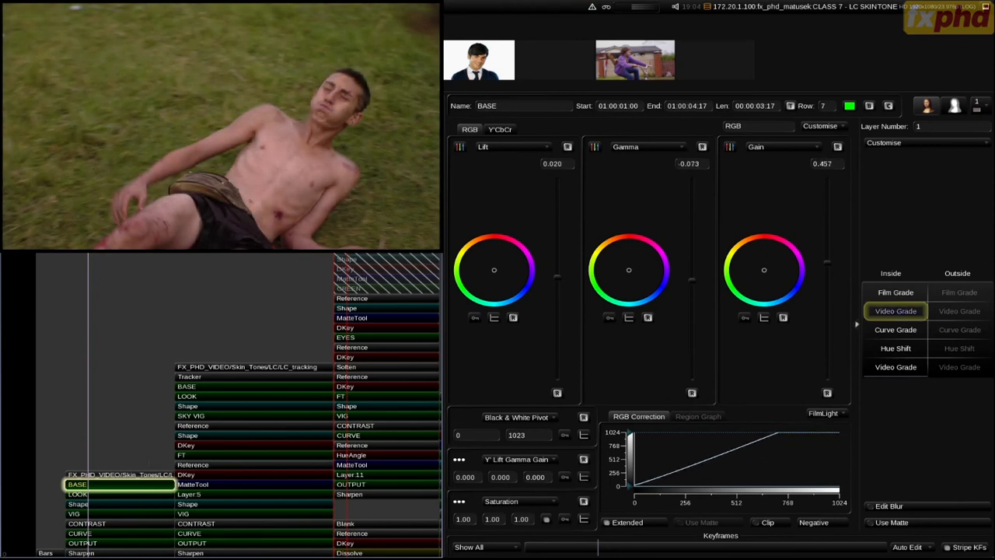
# - Flip between the grass shot and the boy-on-bicycle shot while setting the grass shot's BASE to lift 0.009, gamma -0.091 and gain 0.703
pyautogui.hotkey('shift', 'Right')
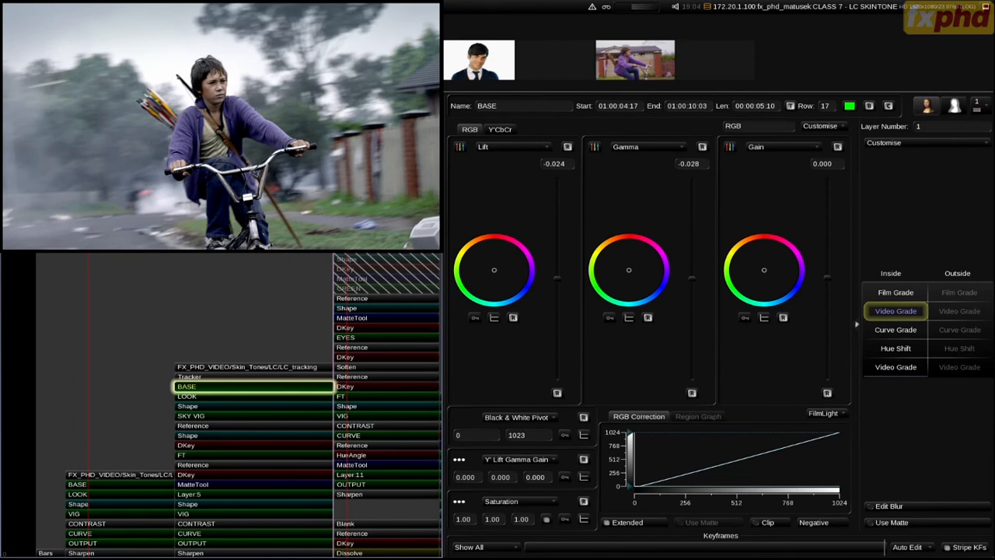
pyautogui.hotkey('shift', 'Left')
pyautogui.hotkey('shift', 'Right')
pyautogui.hotkey('shift', 'Left')
pyautogui.hotkey('shift', 'Right')
pyautogui.hotkey('shift', 'Left')
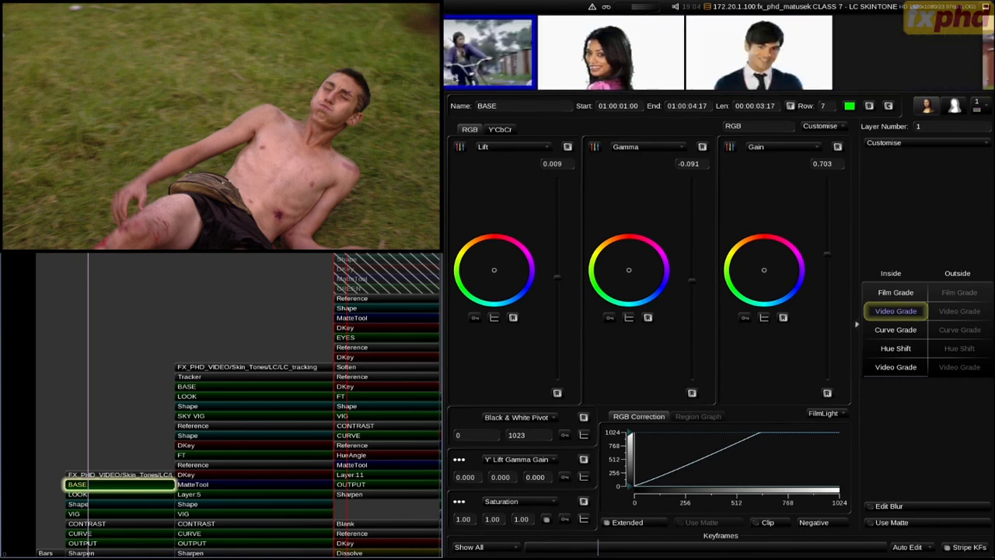
# - Choose the boy-on-bicycle still as the reference and compare the grass shot's BASE grade against it repeatedly
pyautogui.click(487, 71)
pyautogui.click(731, 53)
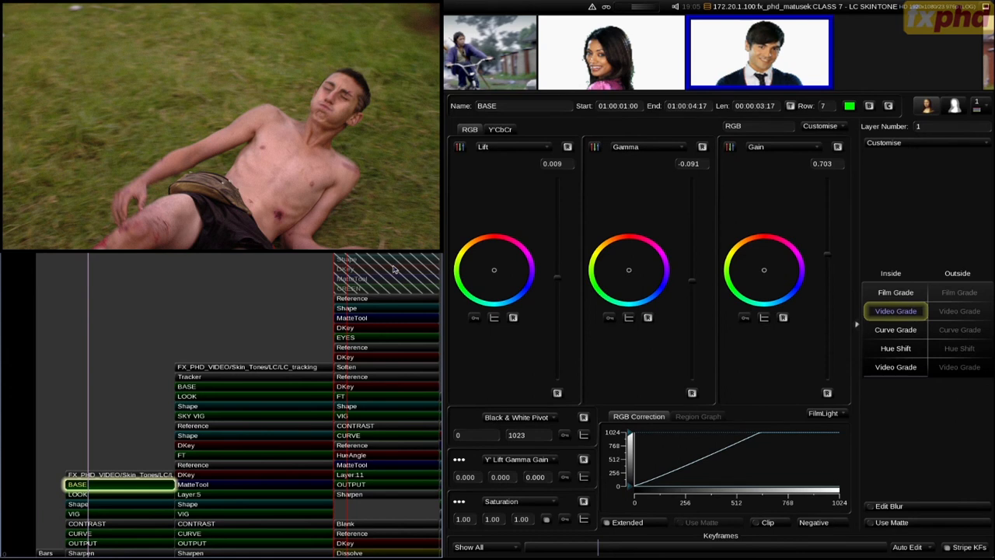
pyautogui.hotkey('shift', 'Right')
pyautogui.press('Left')
pyautogui.click(490, 53)
pyautogui.press('r')
pyautogui.press('r')
pyautogui.press('r')
pyautogui.press('r')
pyautogui.press('r')
pyautogui.press('r')
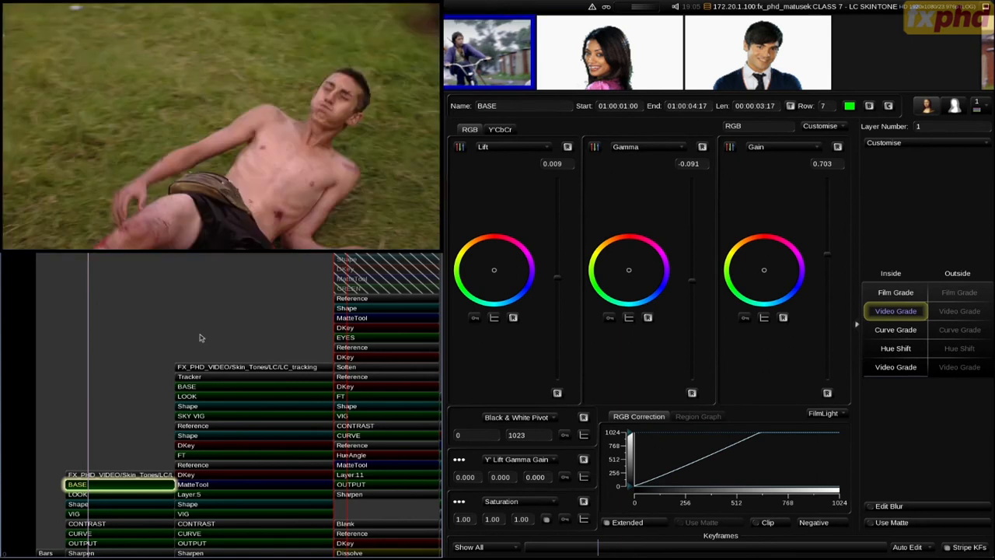
pyautogui.press('r')
pyautogui.press('r')
# - Grade the grass shot's LOOK layer cooler with lift -0.067, gamma -0.082, gain 0.112 and saturation 0.93
pyautogui.click(129, 494)
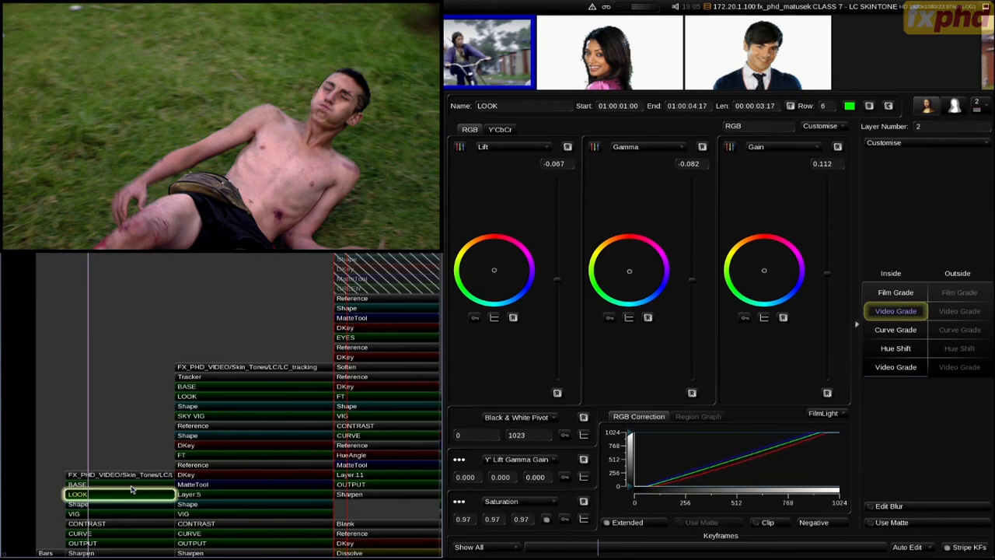
pyautogui.press('w')
pyautogui.press('w')
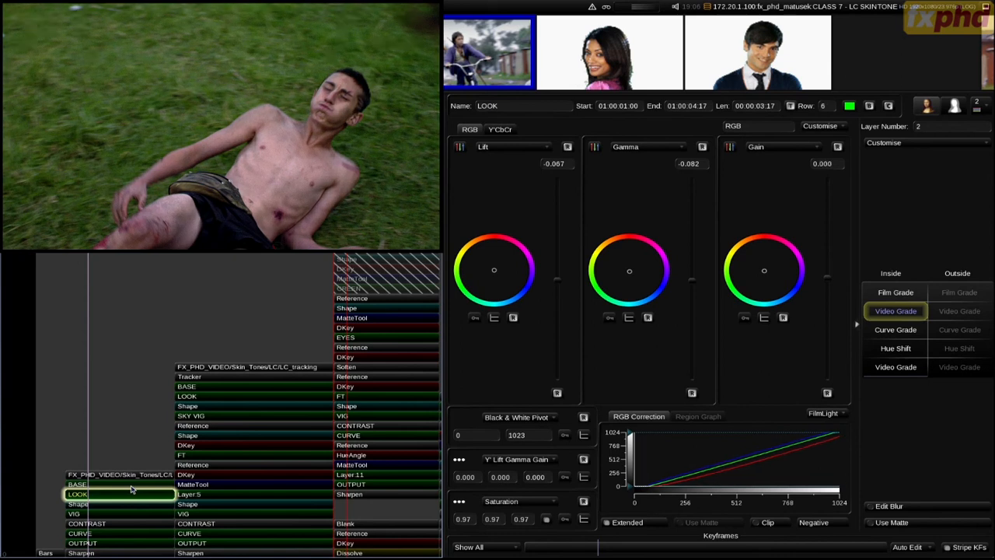
pyautogui.hotkey('ctrl', 'z')
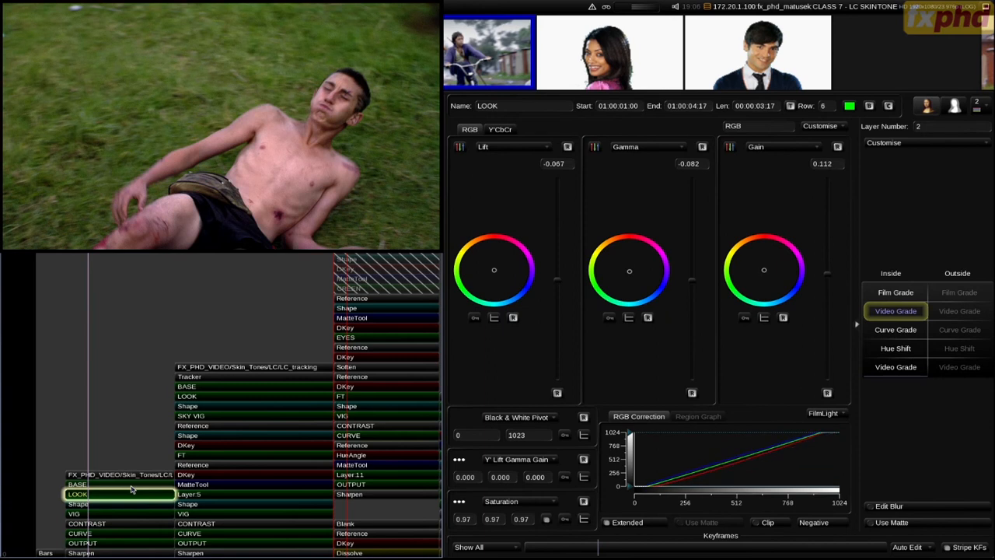
pyautogui.hotkey('ctrl', 'shift', 'z')
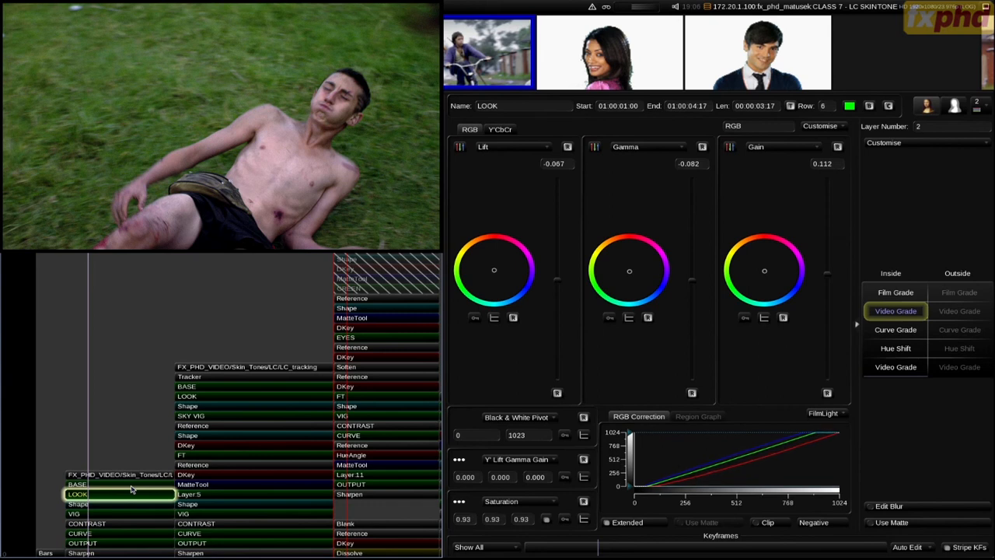
# - Refine LOOK to lift -0.048, gamma -0.177, gain 0.167 and saturation 0.88, comparing with the bicycle reference and shot
pyautogui.press('r')
pyautogui.press('r')
pyautogui.press('r')
pyautogui.press('r')
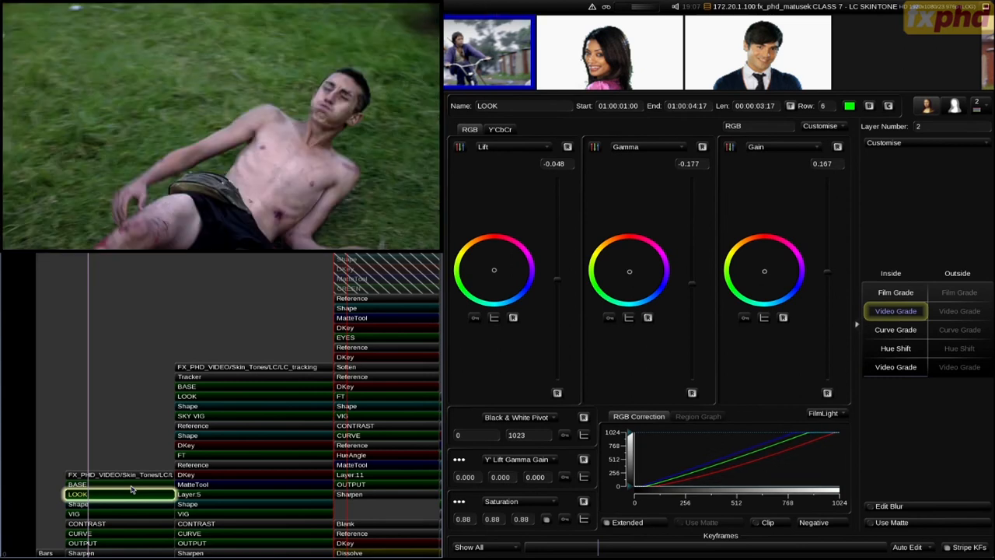
pyautogui.hotkey('ctrl', 'Right')
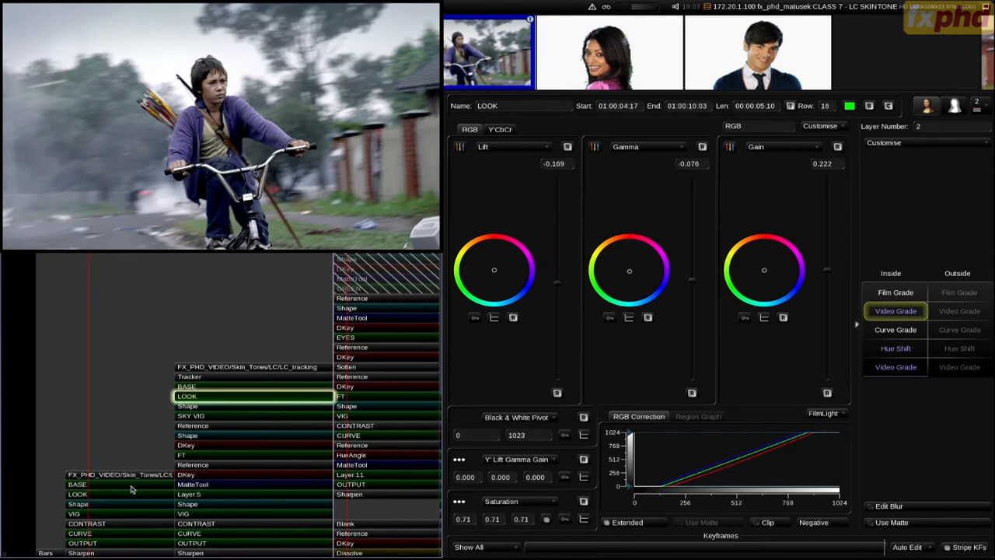
# - Inspect the bicycle shot's FT layer and compare that shot against the man-in-grass shot
pyautogui.click(200, 456)
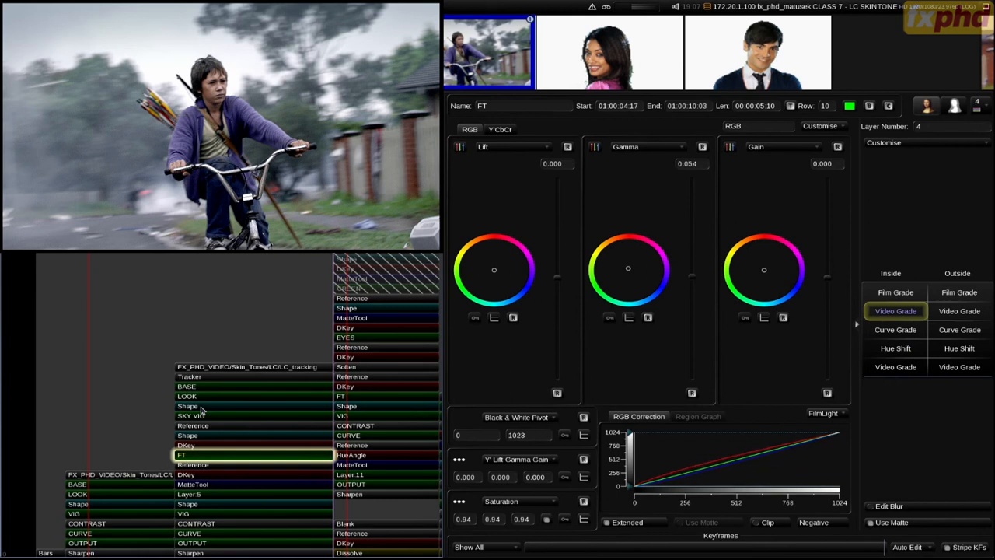
pyautogui.hotkey('shift', 'Left')
pyautogui.hotkey('shift', 'Right')
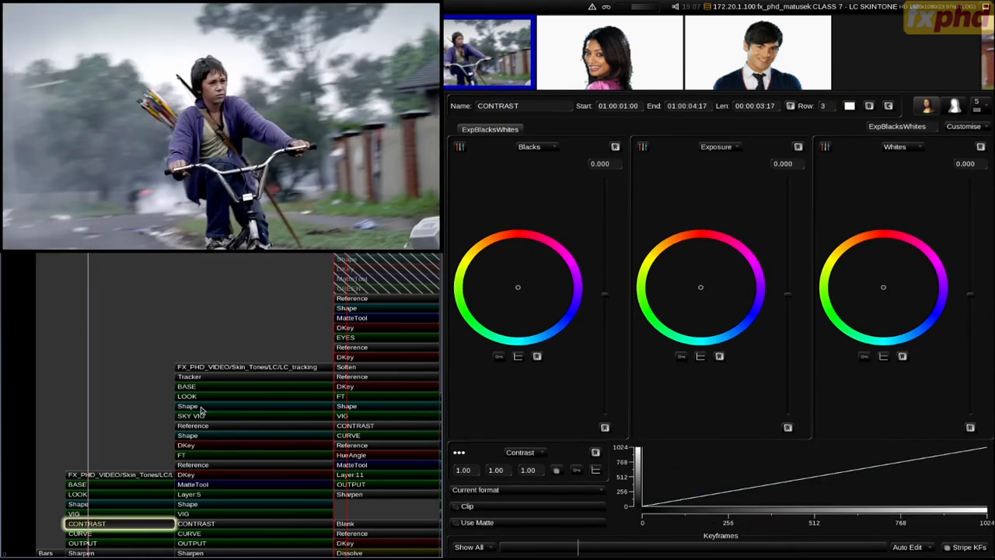
pyautogui.hotkey('shift', 'Left')
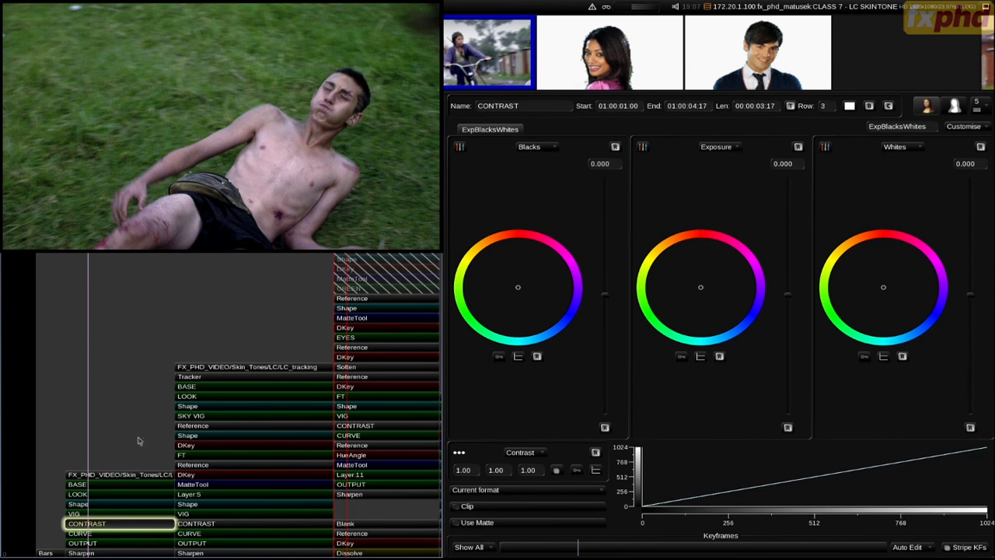
# - Add a new grade layer below LOOK on the grass shot with a DKey inside matte, adjust its Reference and display the matte overlay
pyautogui.click(108, 495)
pyautogui.press('p')
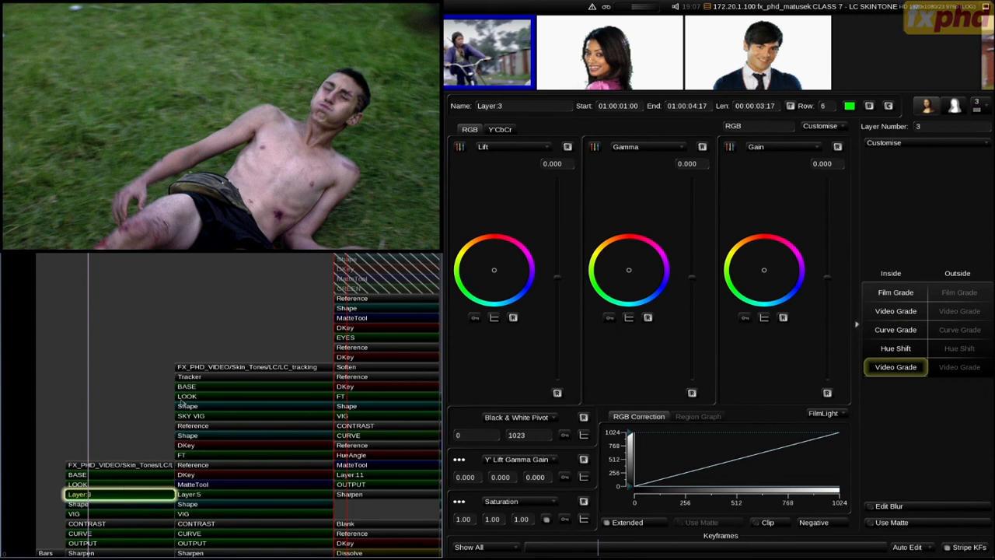
pyautogui.press('k')
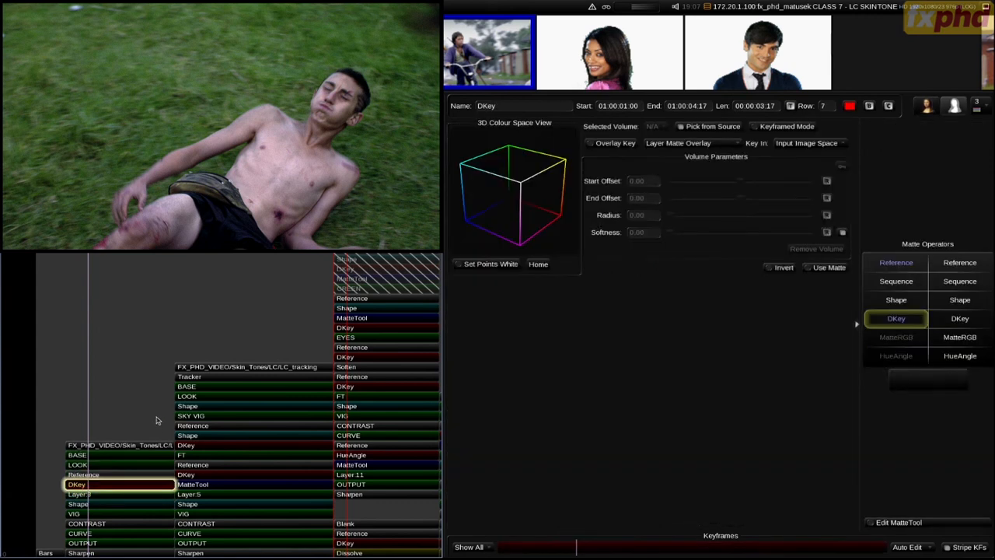
pyautogui.press('Up')
pyautogui.press('1')
pyautogui.press('Down')
pyautogui.press('o')
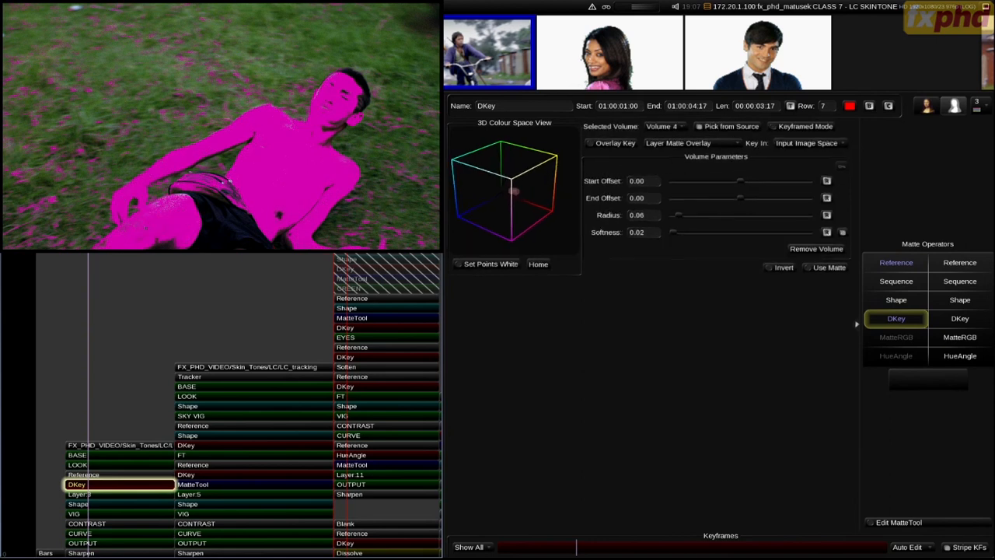
# - Build the skin key by sampling the man's leg, waist and face, plus stray areas around him, in the DKey
pyautogui.click(152, 232)
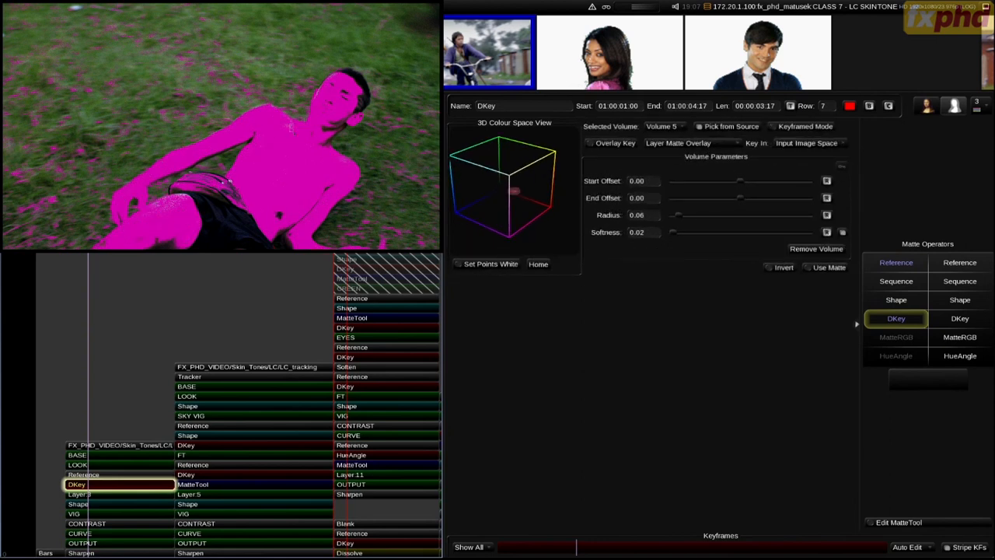
pyautogui.click(177, 197)
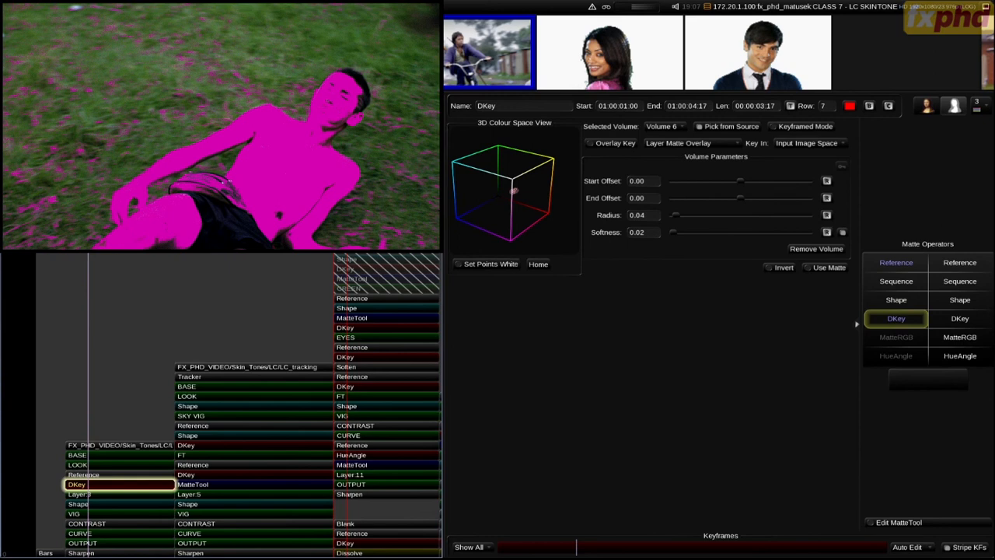
pyautogui.click(335, 123)
pyautogui.click(335, 128)
pyautogui.click(333, 133)
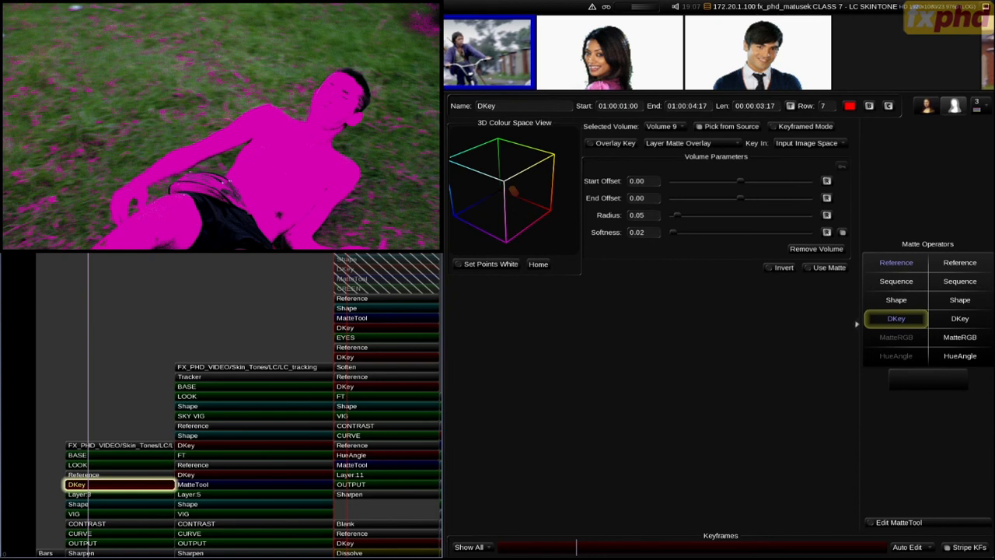
pyautogui.click(342, 132)
pyautogui.click(342, 132)
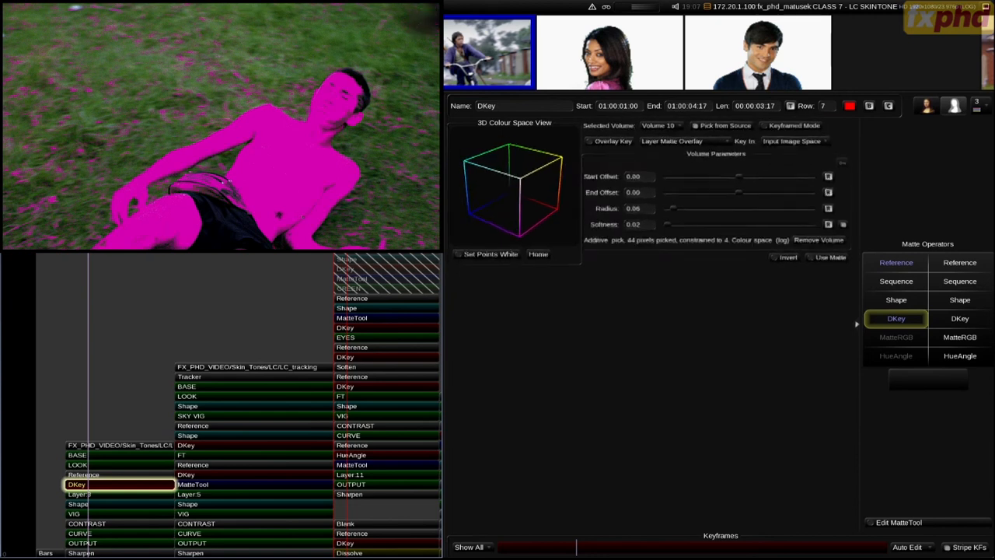
pyautogui.click(334, 132)
pyautogui.click(334, 132)
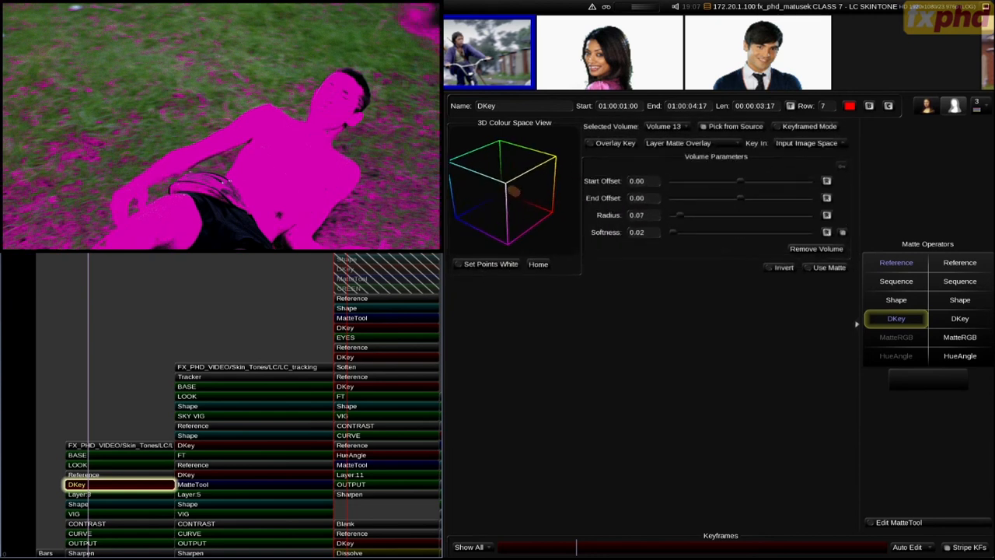
pyautogui.click(374, 125)
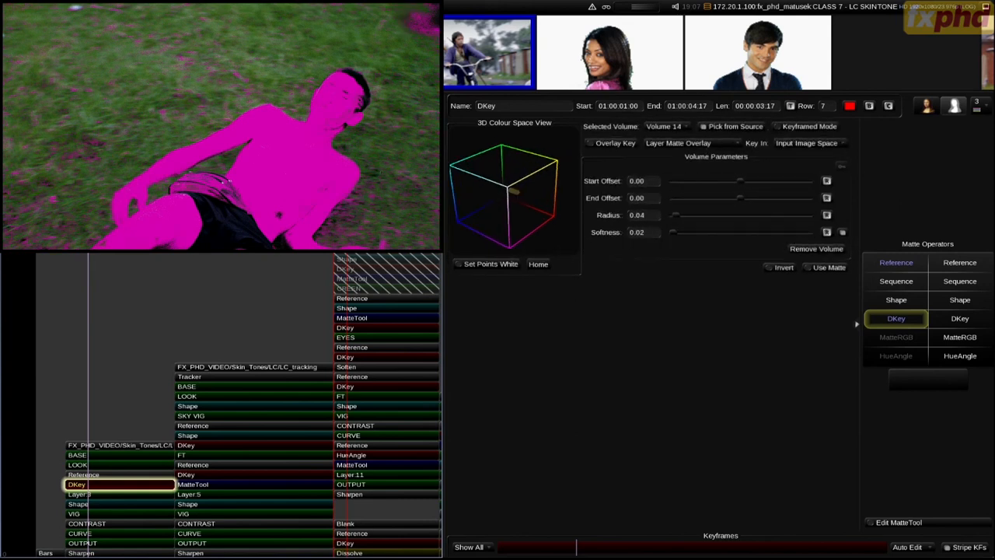
pyautogui.click(388, 186)
# - Add a MatteTool to the skin key with a Gaussian blur of radius 5.93, and warm the skin gamma in the new layer
pyautogui.click(898, 523)
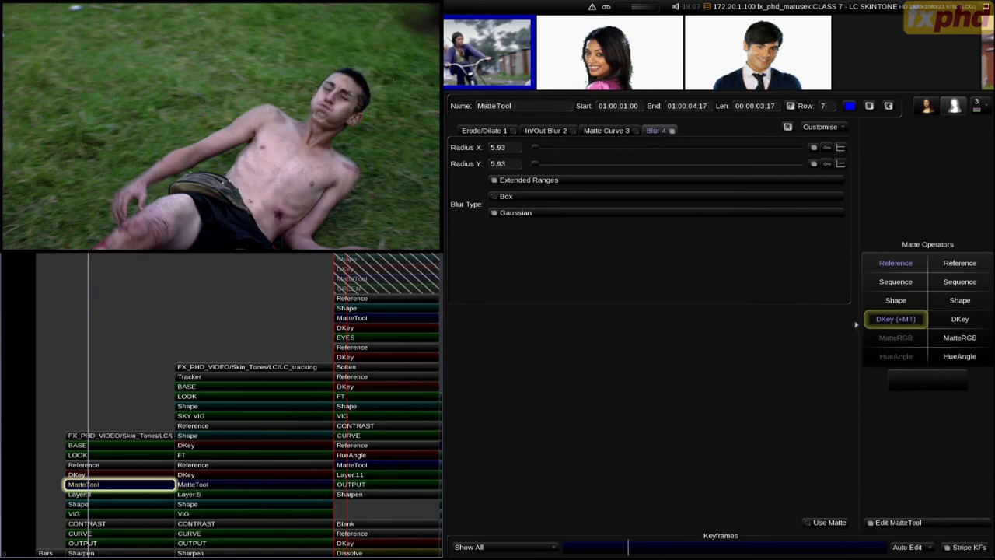
pyautogui.click(120, 494)
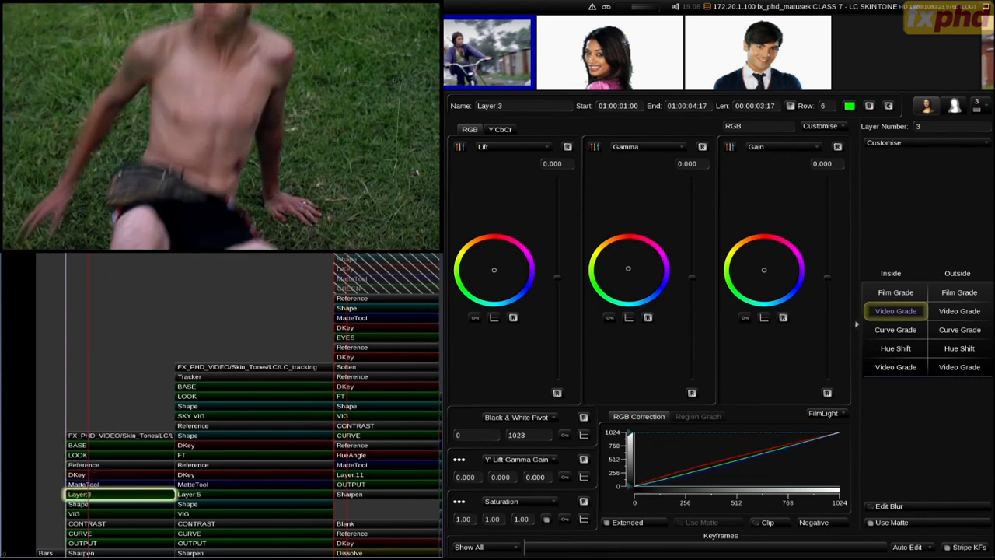
# - Display the skin matte on the sitting-up frame and refine the DKey with samples on the shaded arm, waist bag and grass
pyautogui.press('m')
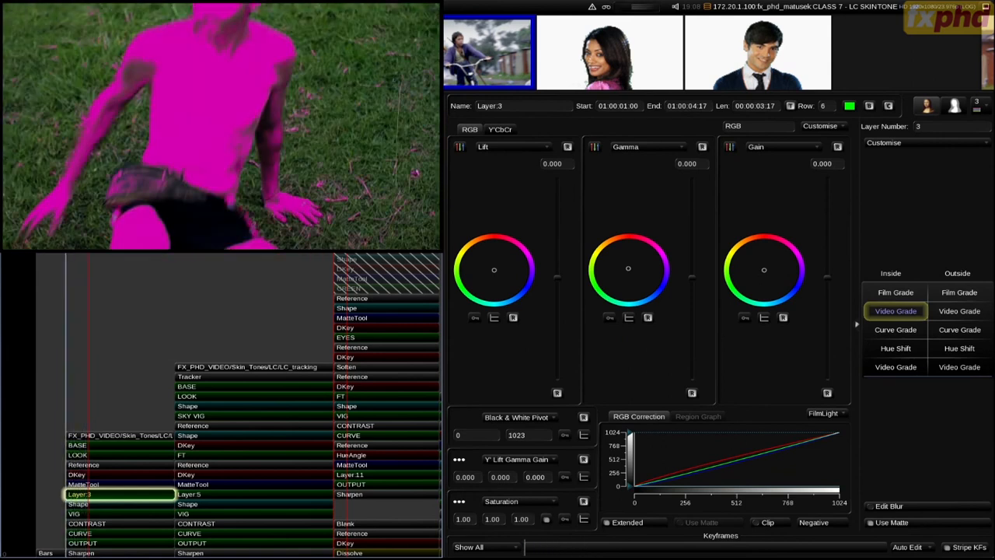
pyautogui.press('Up')
pyautogui.press('Up')
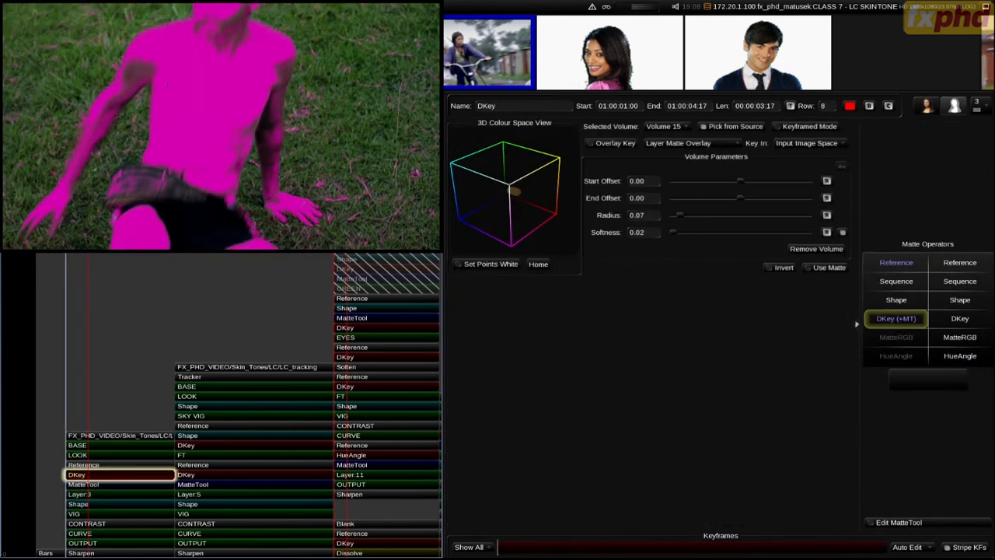
pyautogui.click(139, 79)
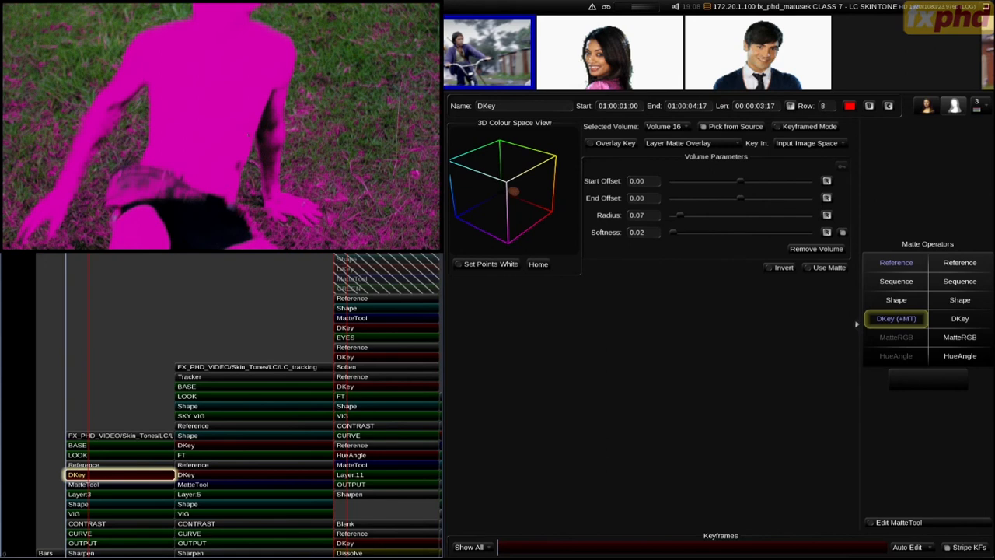
pyautogui.click(414, 172)
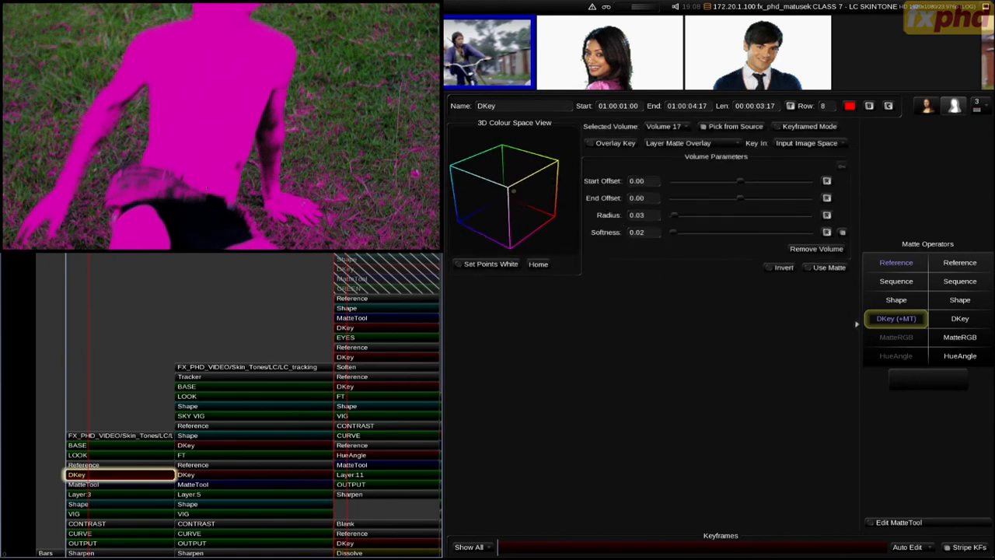
pyautogui.click(163, 193)
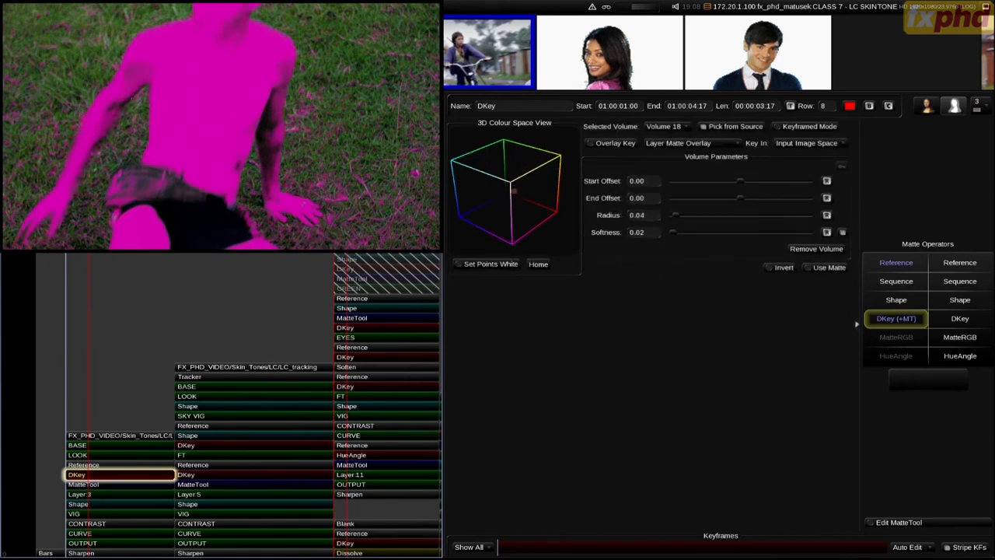
pyautogui.click(131, 76)
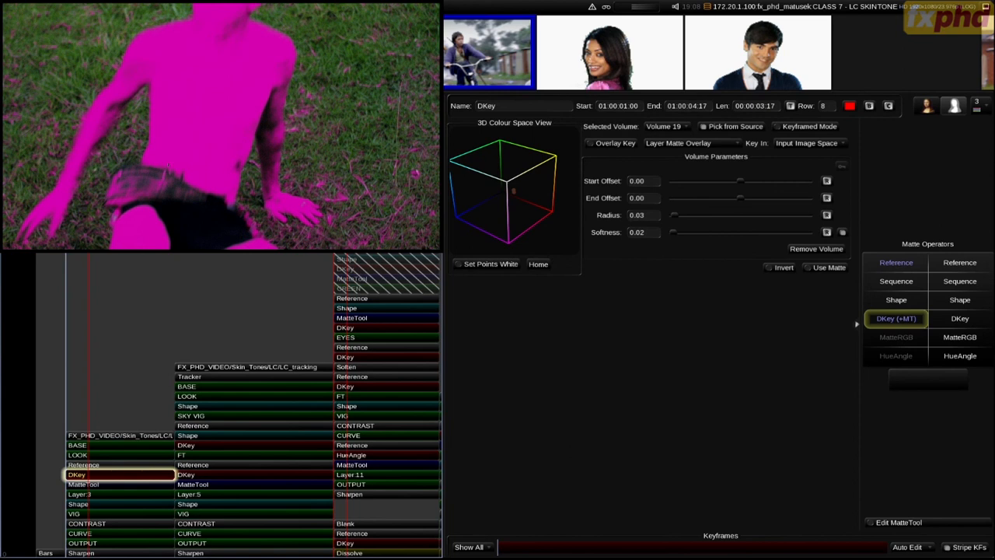
# - Hide the matte overlay, return to the skin grade layer and play the grass shot to check the correction
pyautogui.press('m')
pyautogui.press('Down')
pyautogui.press('Down')
pyautogui.press('space')
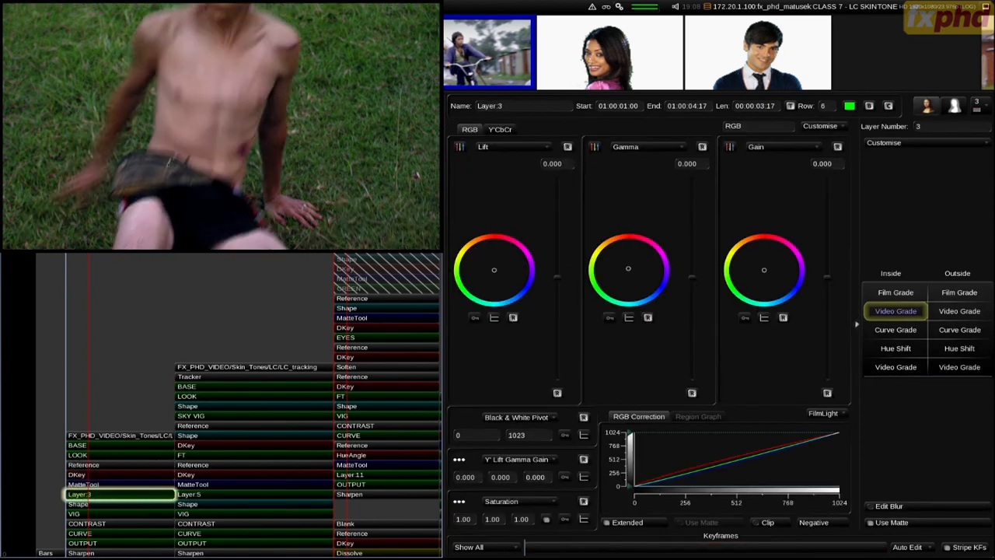
# - Bring back the matte overlay and extend the skin DKey with more samples along the shaded upper arm and around the waist
pyautogui.press('m')
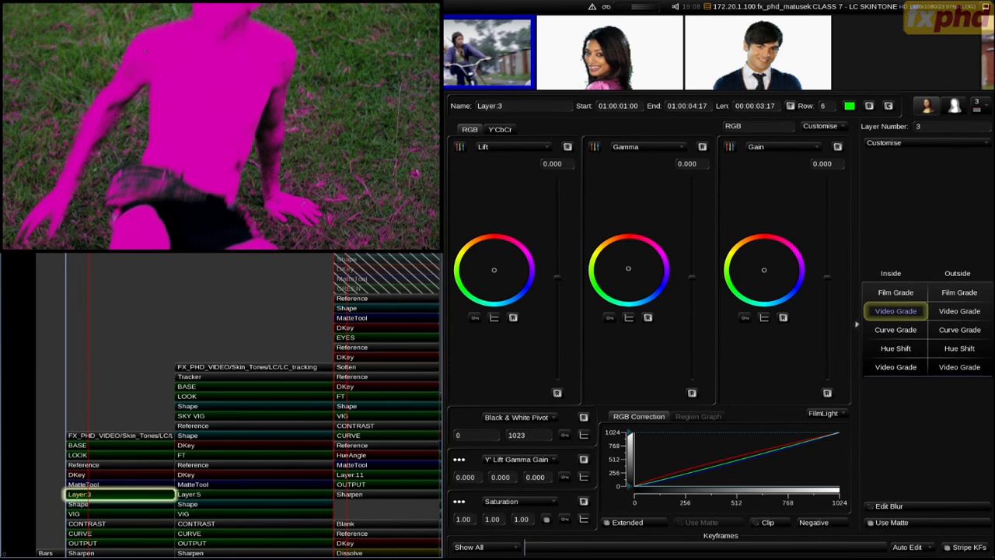
pyautogui.press('Up')
pyautogui.press('Up')
pyautogui.moveTo(138, 75); pyautogui.dragTo(130, 70)
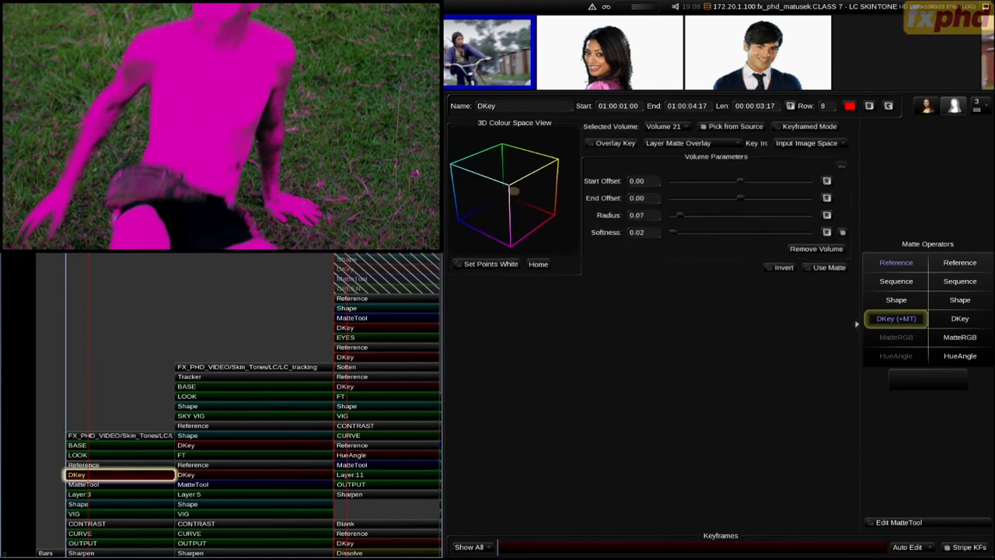
pyautogui.click(136, 80)
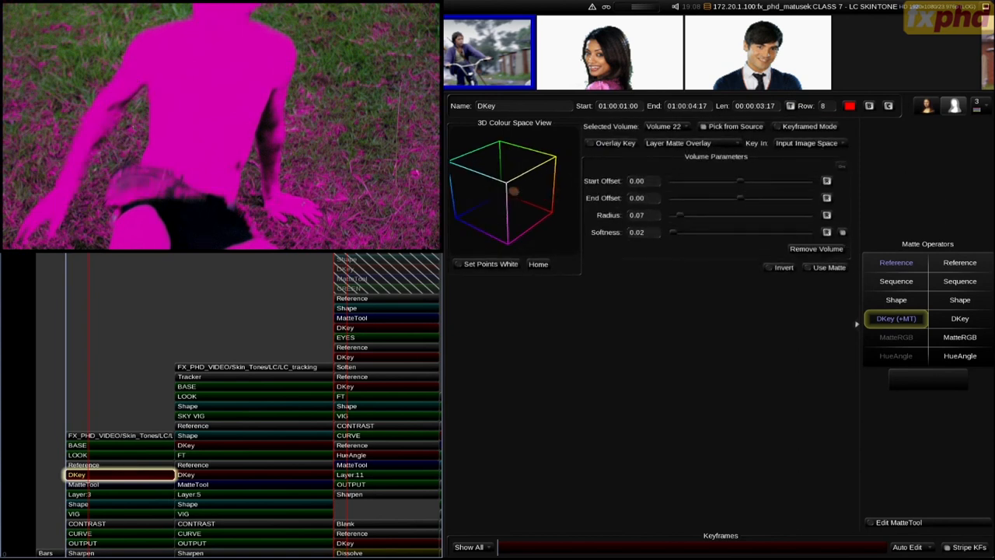
pyautogui.click(124, 196)
pyautogui.click(154, 83)
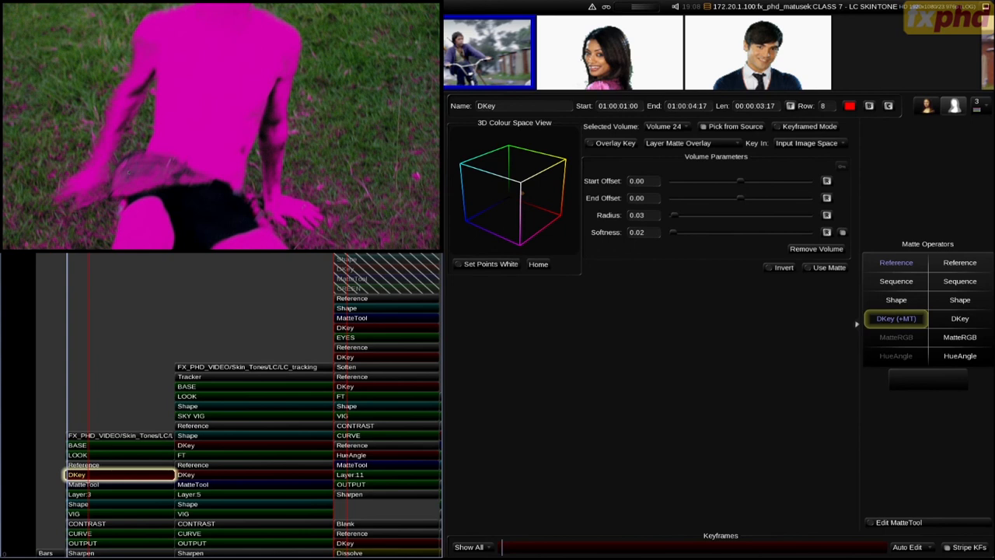
# - Hide the matte overlay and step through the grass shot to check the skin correction on other frames
pyautogui.press('m')
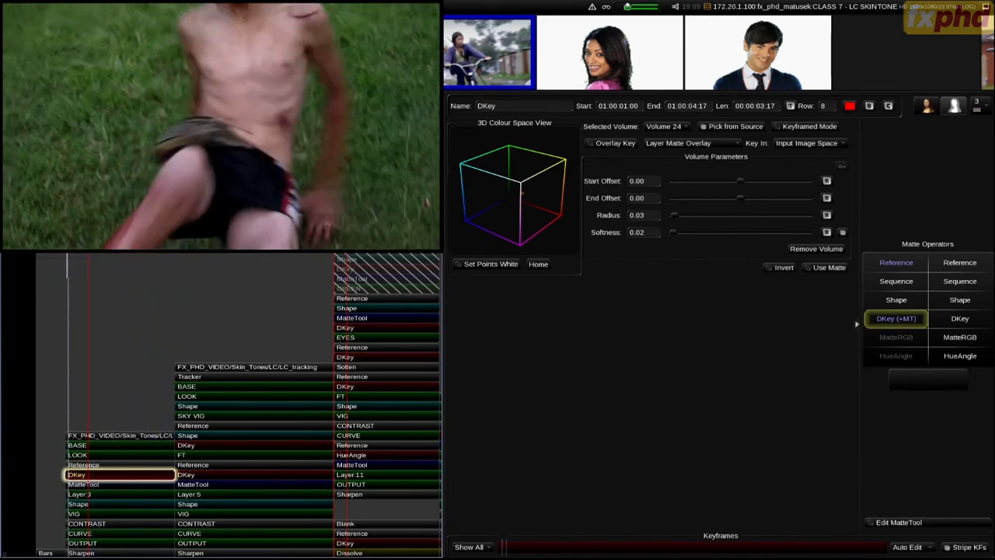
pyautogui.press('Left')
pyautogui.press('Left')
pyautogui.press('Left')
pyautogui.press('Left')
pyautogui.press('Left')
pyautogui.press('Left')
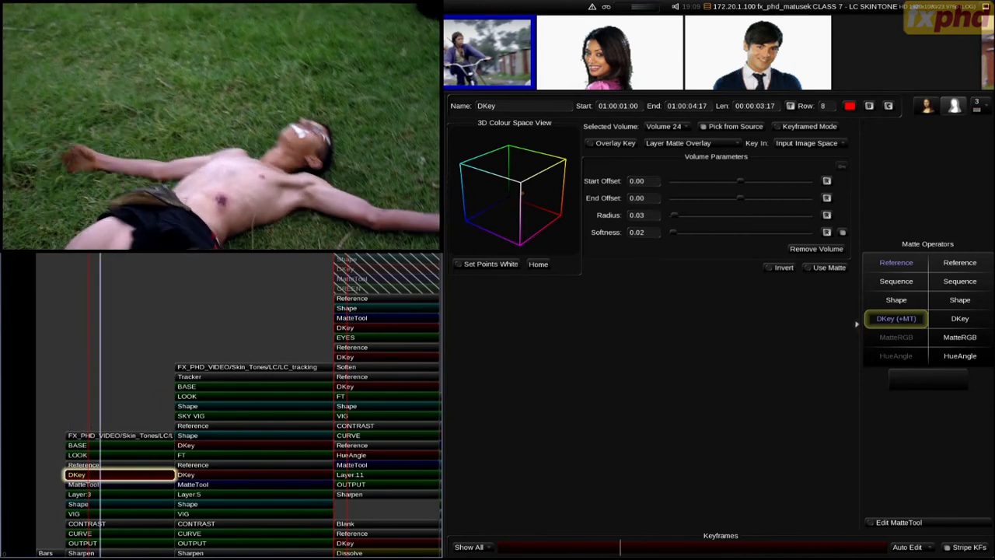
# - Rename the grass shot's skin grade layer to FT, with its gamma set to 0.003
pyautogui.click(141, 494)
pyautogui.doubleClick(511, 106)
pyautogui.write('FT')
pyautogui.press('Return')
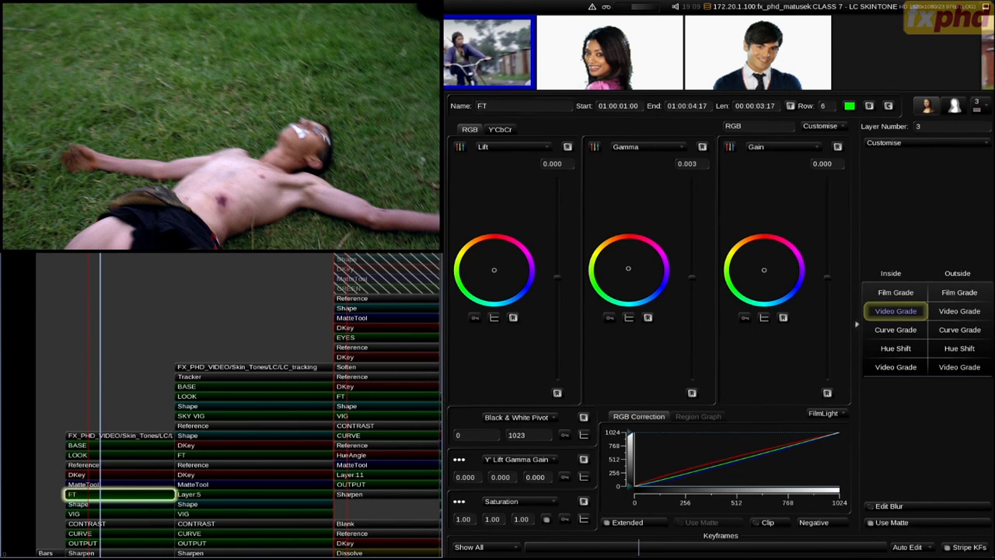
# - Set the grass shot's LOOK lift to -0.035 and flip repeatedly between it and the bicycle shot to compare
pyautogui.click(105, 454)
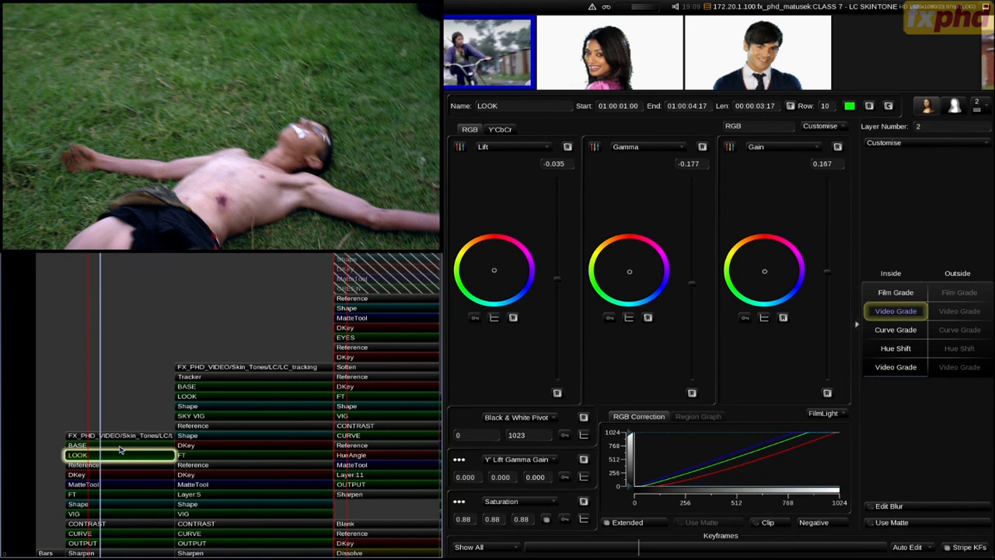
pyautogui.press('Right')
pyautogui.press('Left')
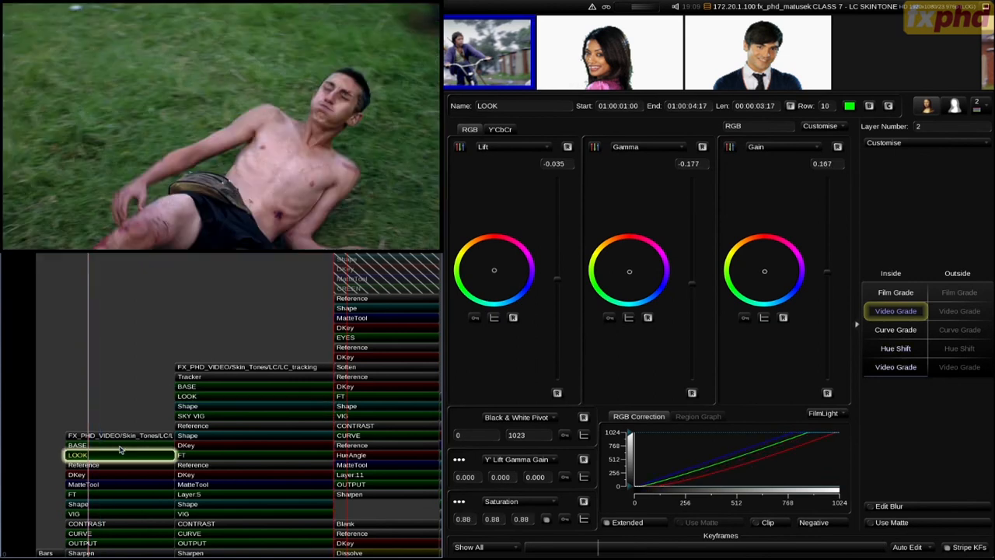
pyautogui.press('Right')
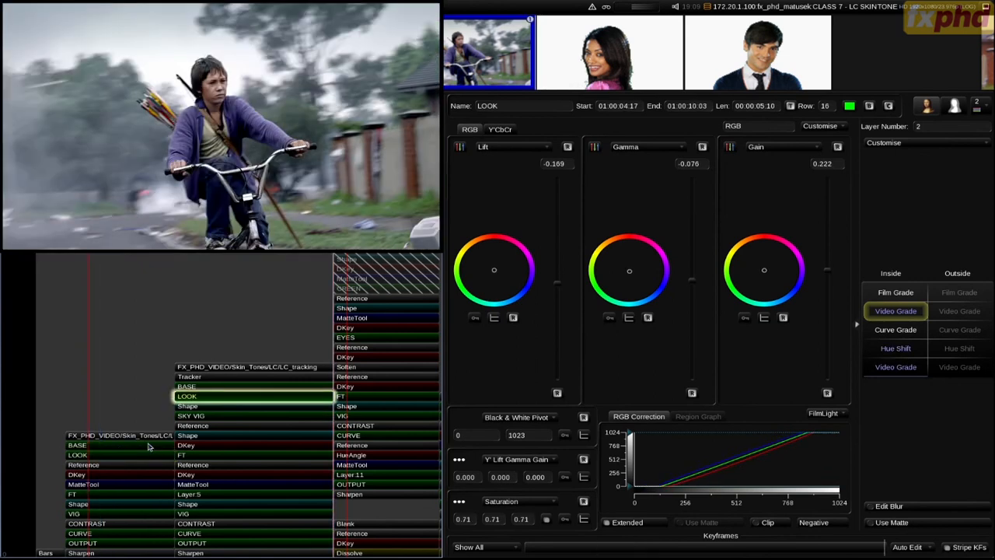
pyautogui.press('Left')
pyautogui.press('Right')
pyautogui.press('Left')
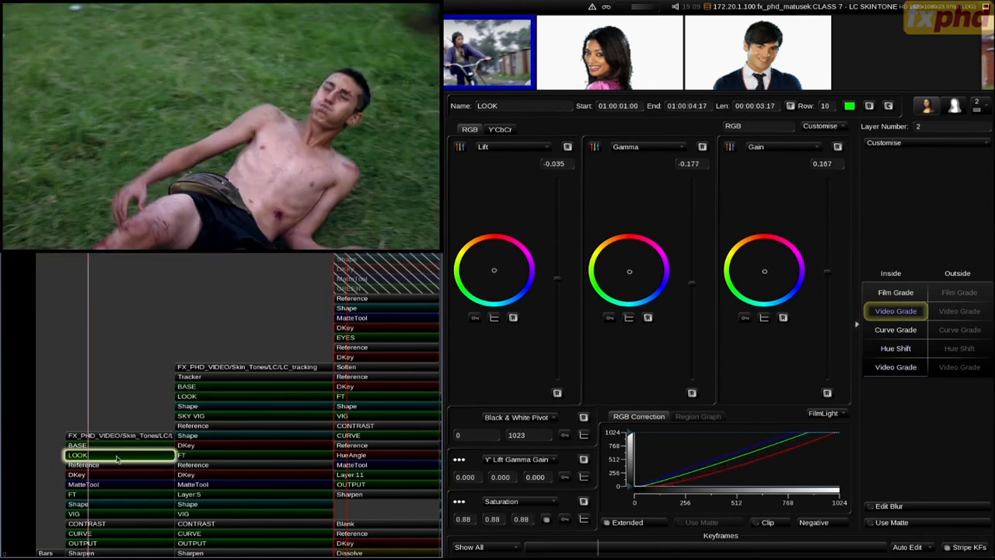
# - Insert another grade layer directly below the grass shot's LOOK, add a DKey inside matte and adjust its Reference
pyautogui.press('p')
pyautogui.press('k')
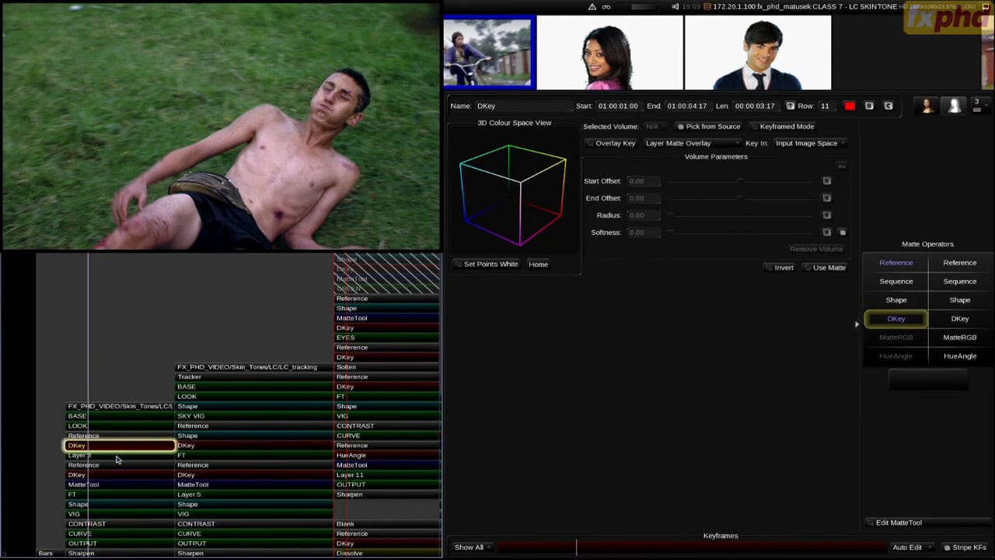
pyautogui.press('r')
pyautogui.press('1')
pyautogui.press('Down')
# - Sample several grass areas into the new layer's DKey to cover the grass, and add a MatteTool to that key
pyautogui.click(412, 153)
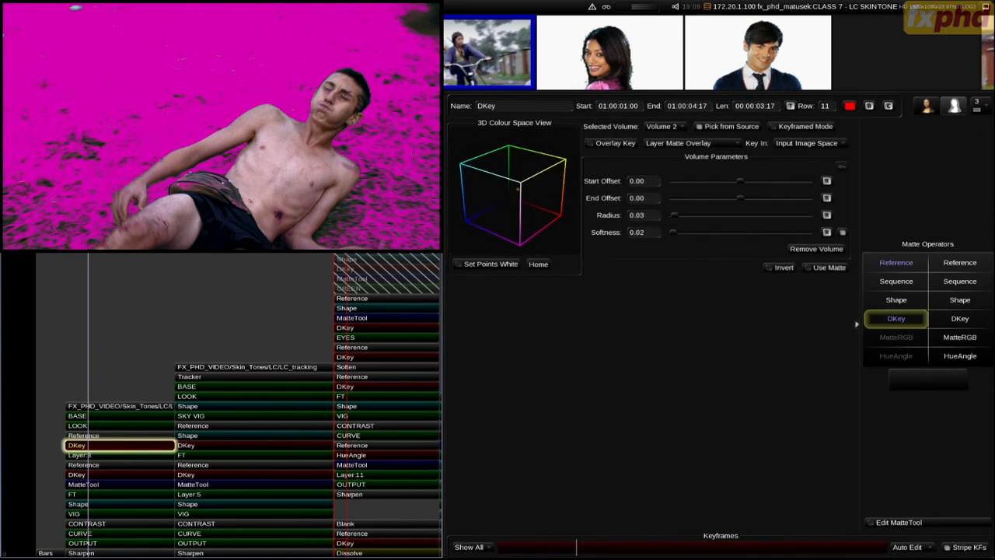
pyautogui.click(400, 179)
pyautogui.click(400, 179)
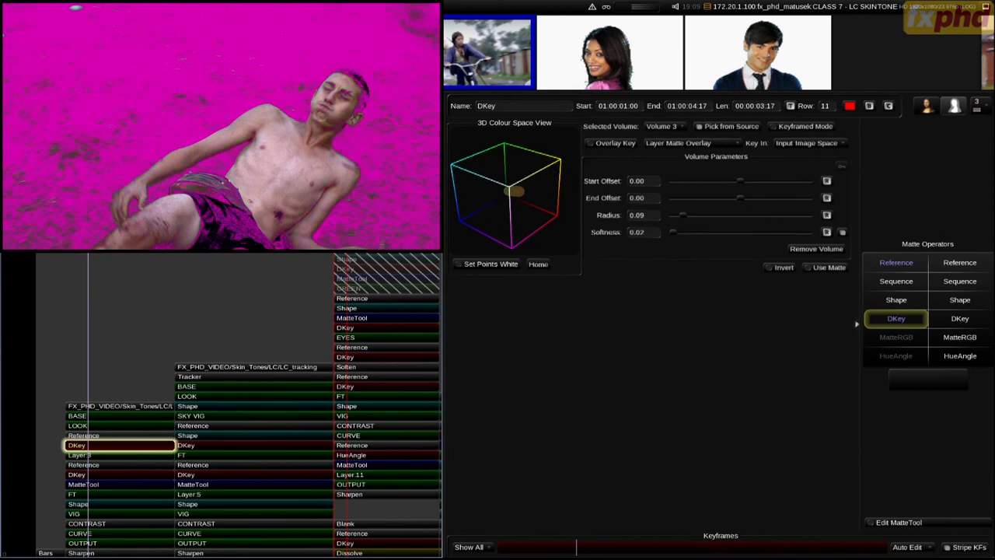
pyautogui.press('m')
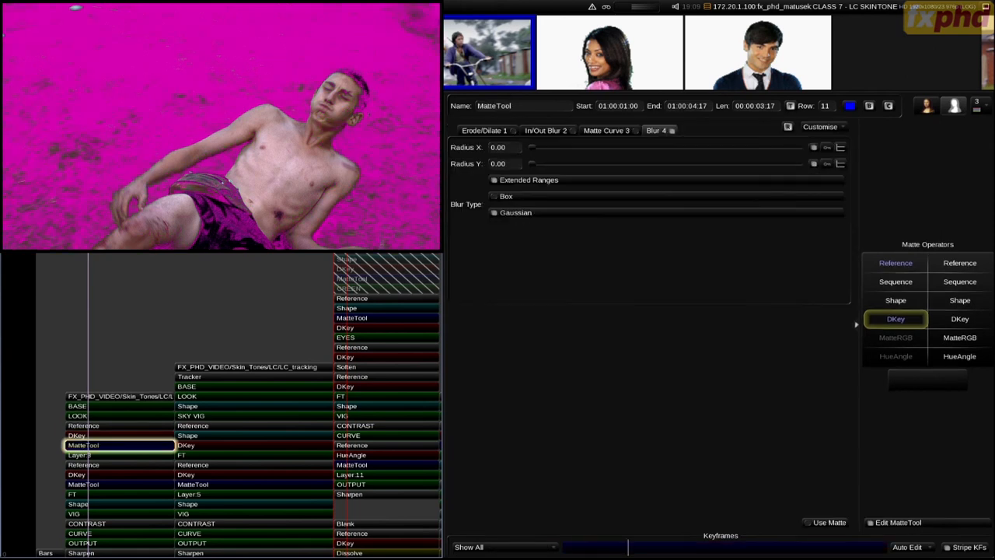
# - Set the grass-keyed grade layer's saturation to 0.78 and toggle the layer off and on to compare
pyautogui.press('Down')
pyautogui.hotkey('ctrl', 'shift', 'z')
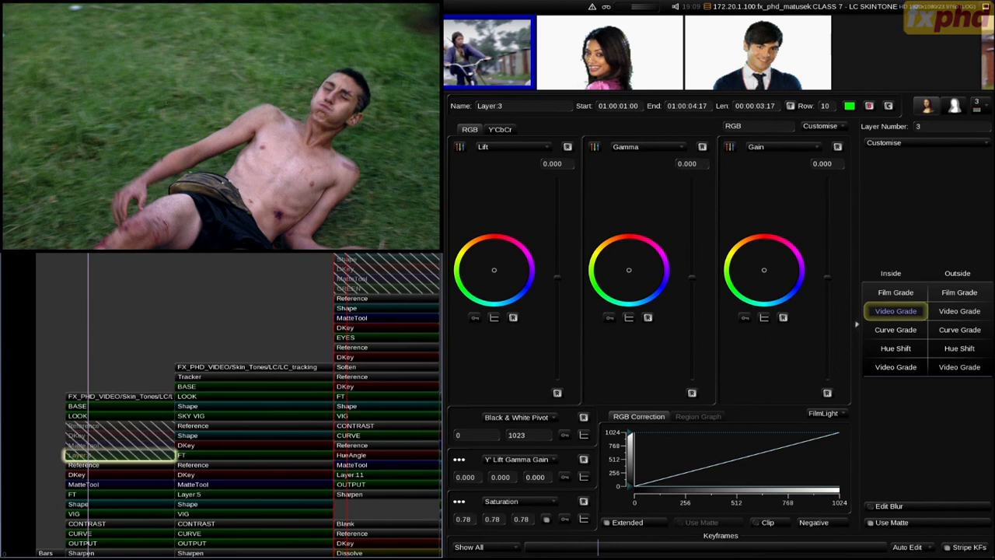
pyautogui.press('d')
pyautogui.press('d')
pyautogui.press('Tab')
pyautogui.press('Tab')
pyautogui.press('Tab')
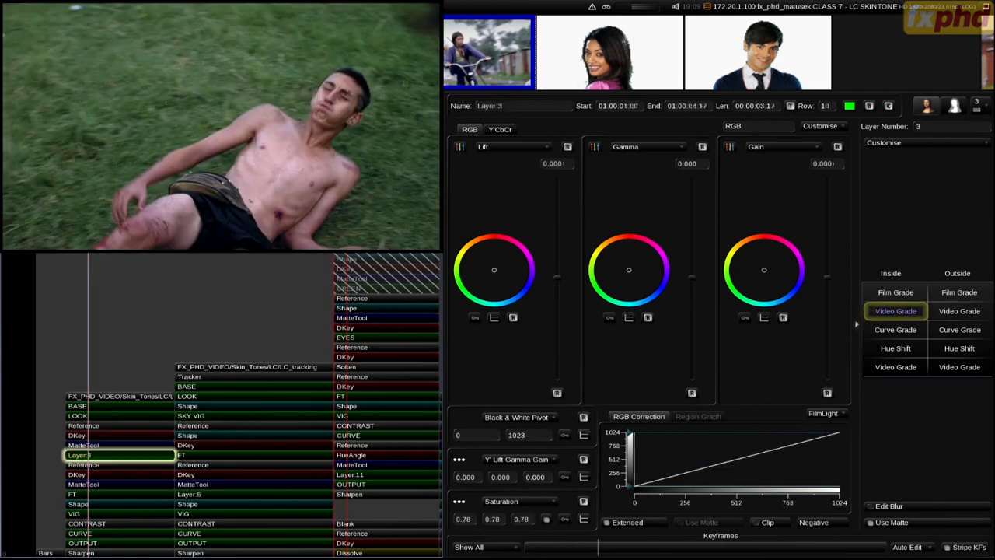
pyautogui.press('Tab')
pyautogui.press('Tab')
# - Keyframe the grass shot's FT skin grade at the reclining frame and at the frame where the man lies flat
pyautogui.click(114, 418)
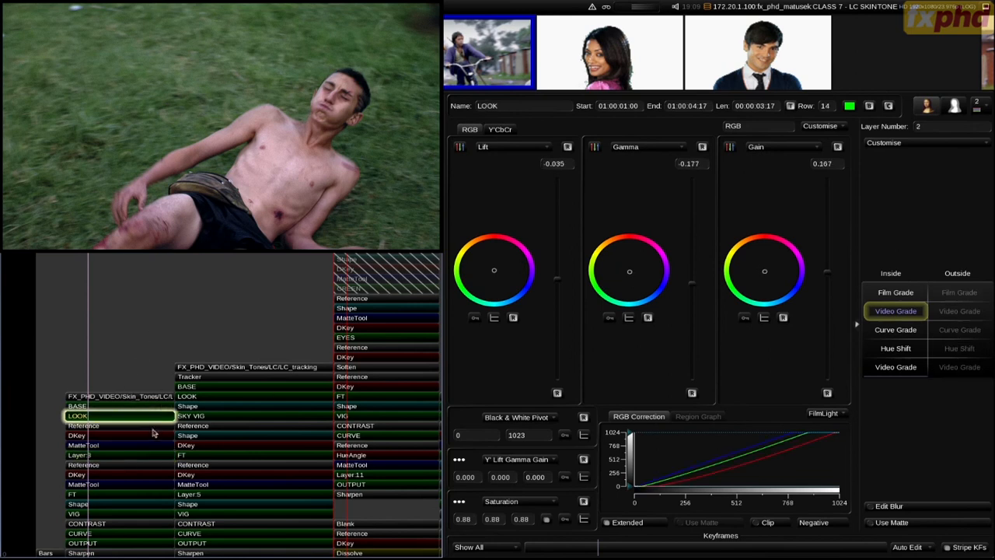
pyautogui.click(122, 490)
pyautogui.press('m')
pyautogui.press('space')
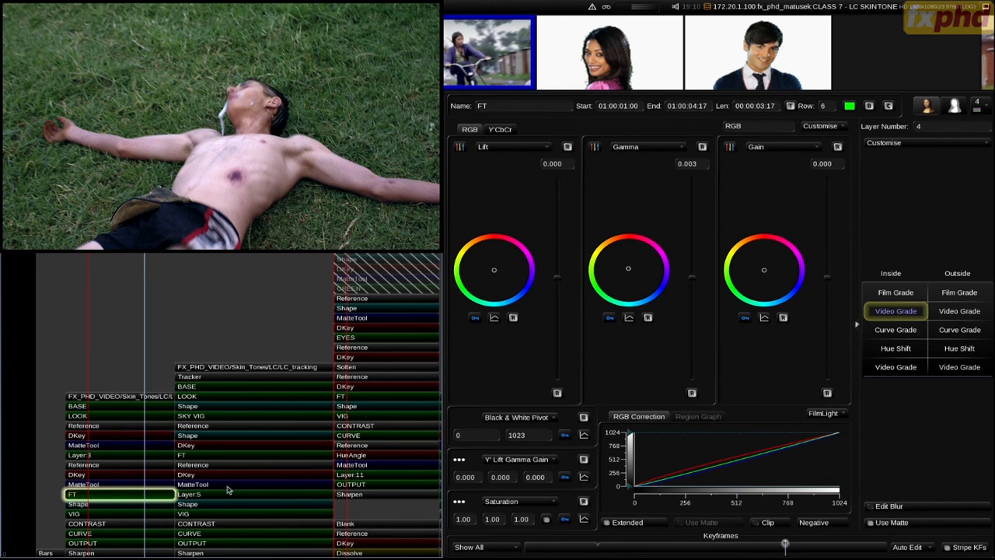
# - Display the FT layer's DKey matte overlay on the lying-flat frame to check the skin key, and return to the FT grade
pyautogui.press('m')
pyautogui.click(164, 473)
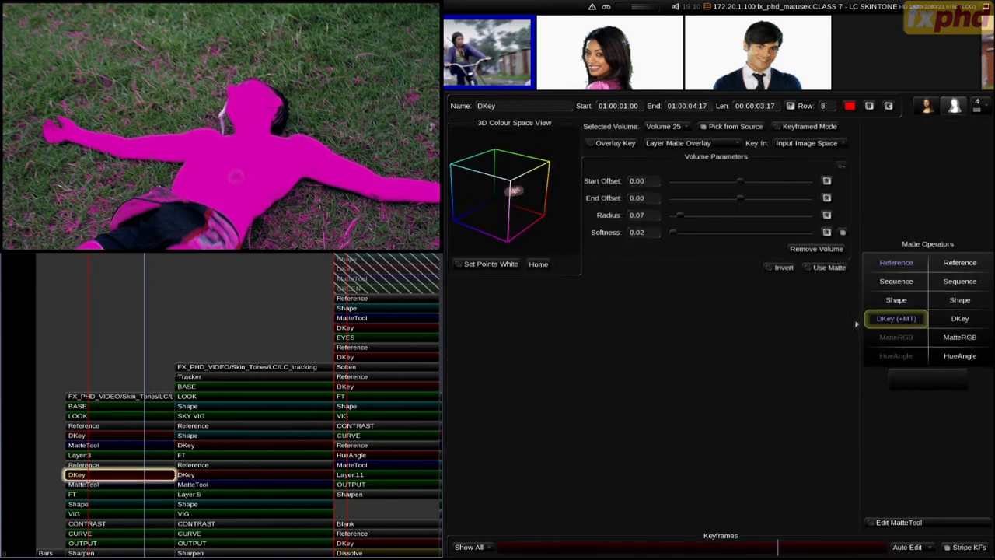
pyautogui.press('m')
pyautogui.click(165, 494)
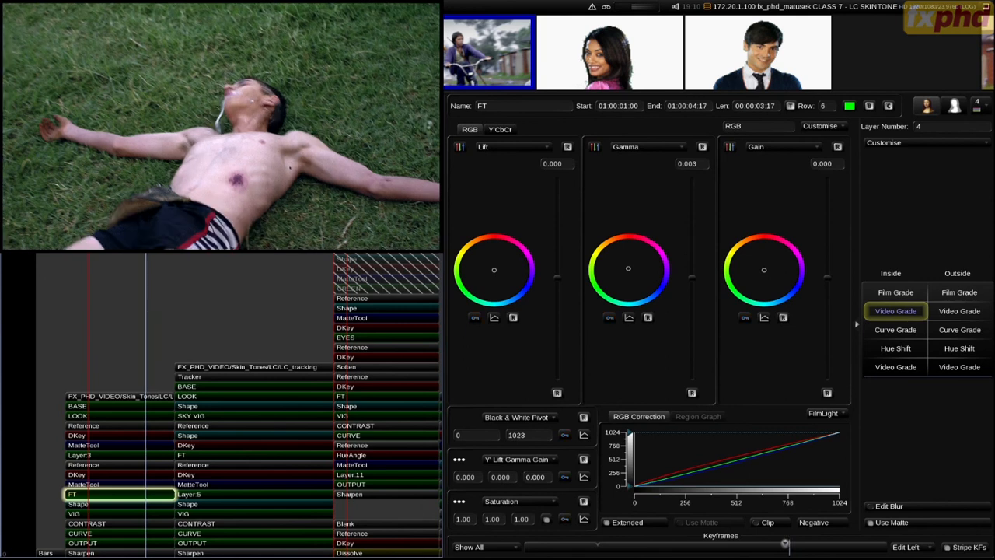
# - With keyframe editing on Edit Left, set the FT layer's second keyframe to 0.92 saturation and go back to its first keyframe
pyautogui.press('e')
pyautogui.press('e')
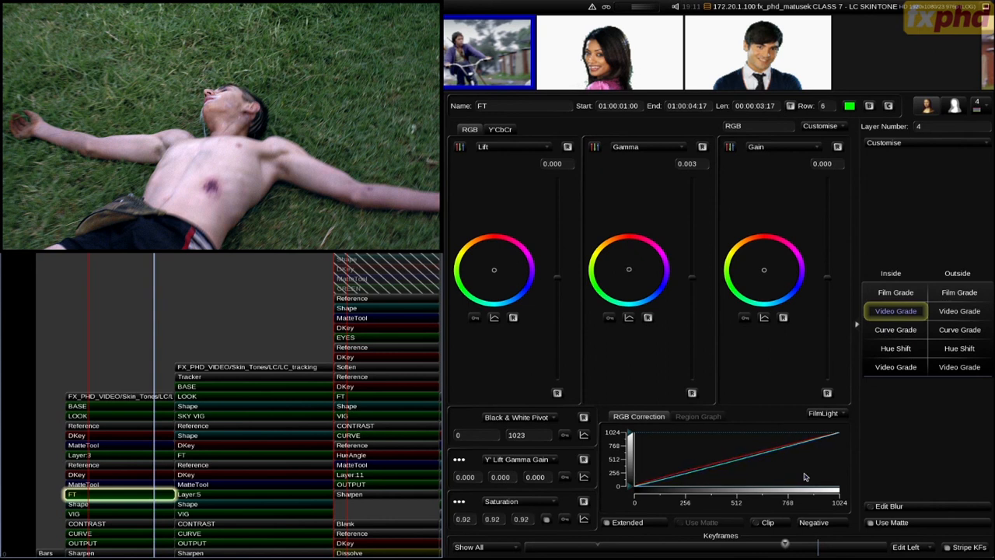
pyautogui.press('Down')
pyautogui.press('Left')
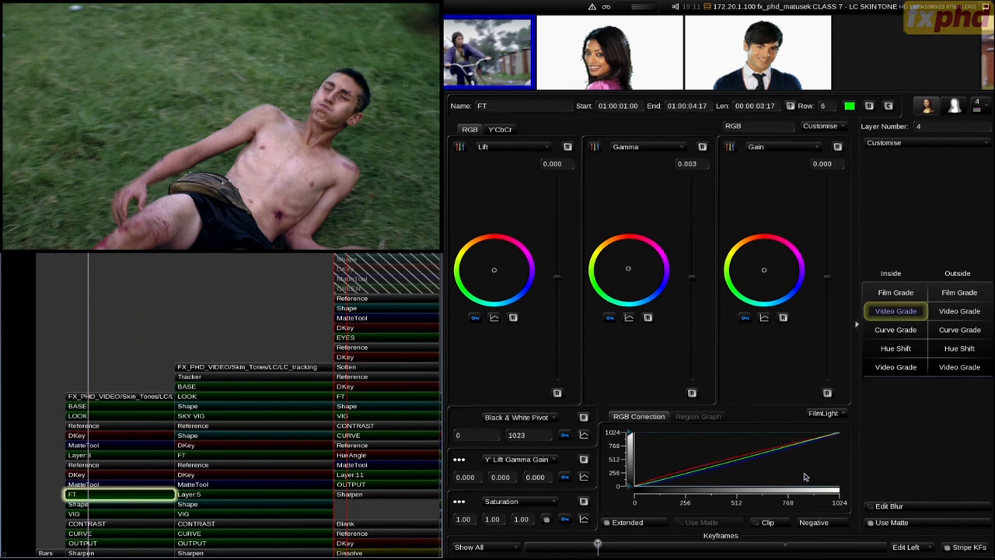
# - Play the grass shot from its start to check the keyframed skin grade, and inspect the FT layer's DKey
pyautogui.press('Home')
pyautogui.press('space')
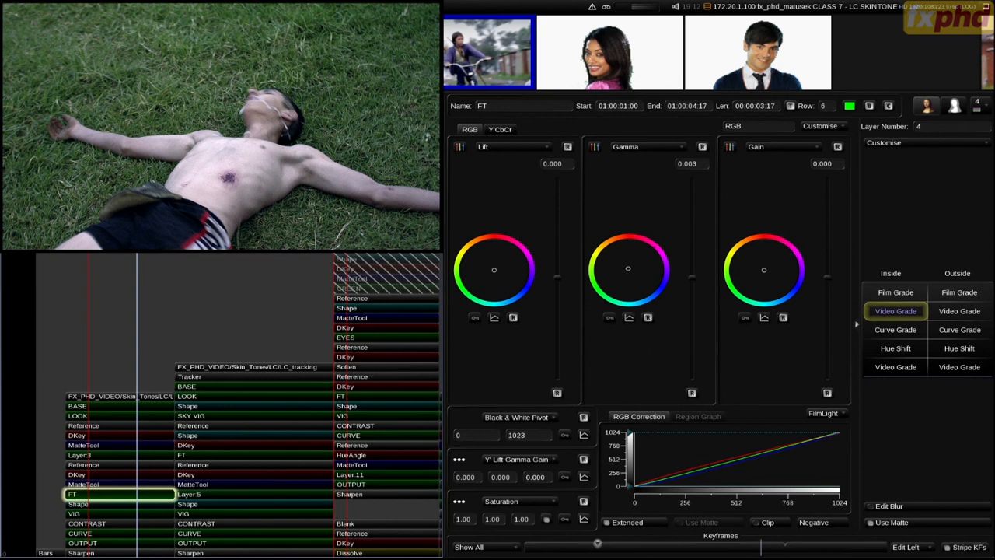
pyautogui.press('Up')
pyautogui.press('Up')
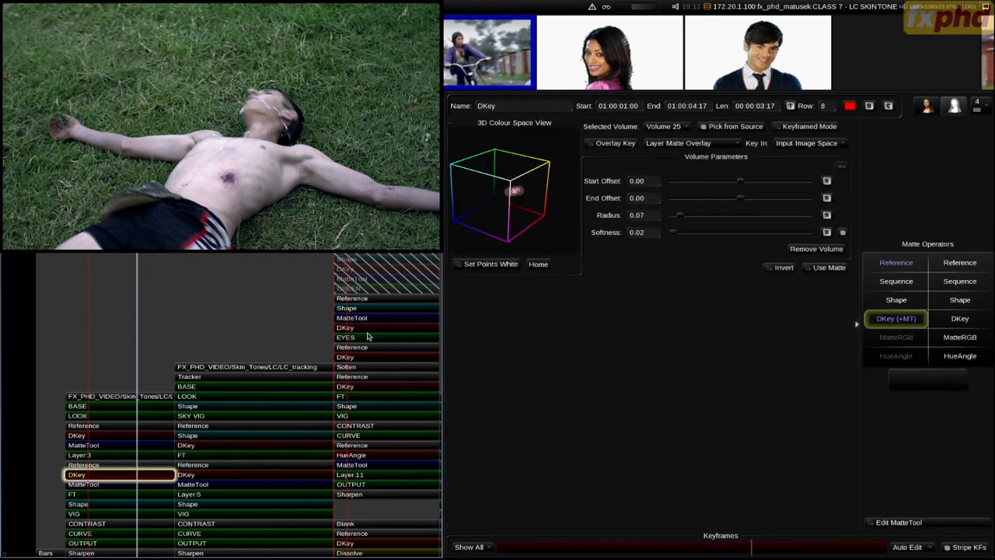
pyautogui.press('Down')
pyautogui.press('Down')
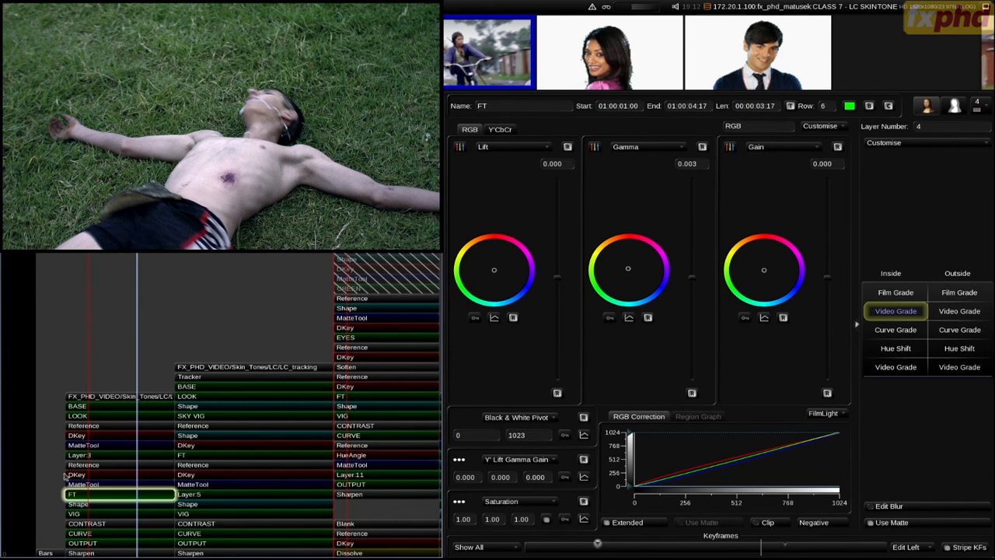
# - Rename the grass-keyed grade layer GRASS, and check the FT layer's matte overlay on a frame of the man lying down
pyautogui.click(115, 455)
pyautogui.press('m')
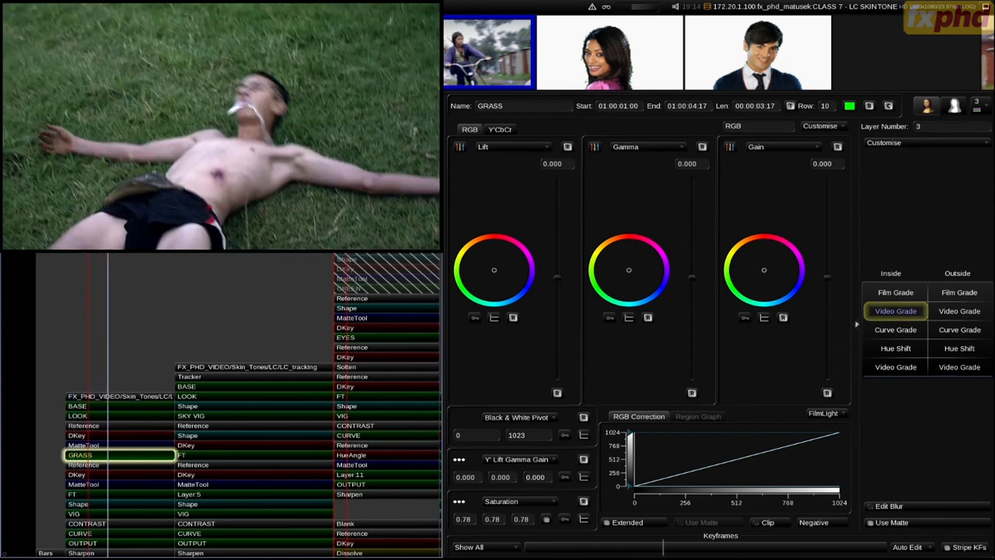
pyautogui.click(137, 494)
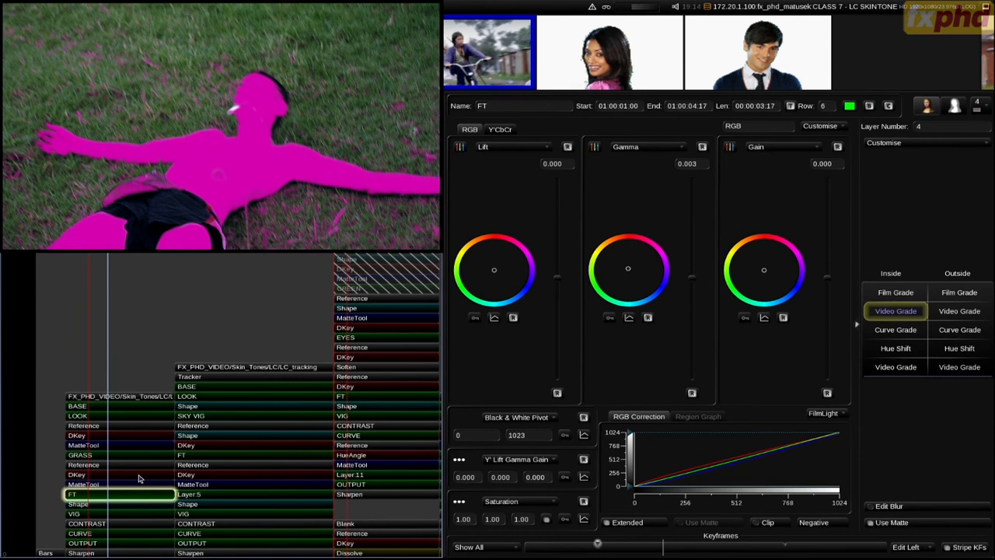
pyautogui.press('m')
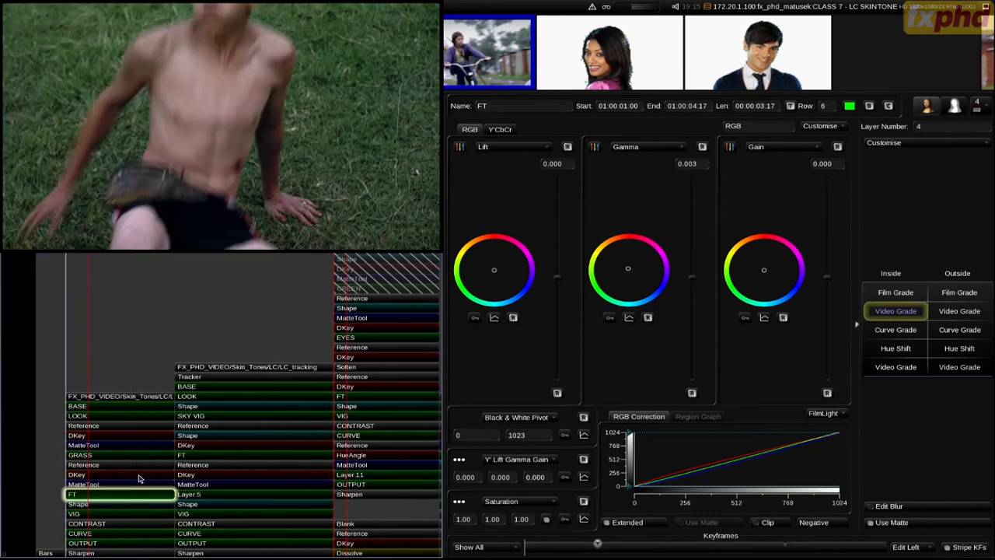
# - Play through the grass shot without the overlay to review the keyframed skin and grass grades in motion
pyautogui.press('space')
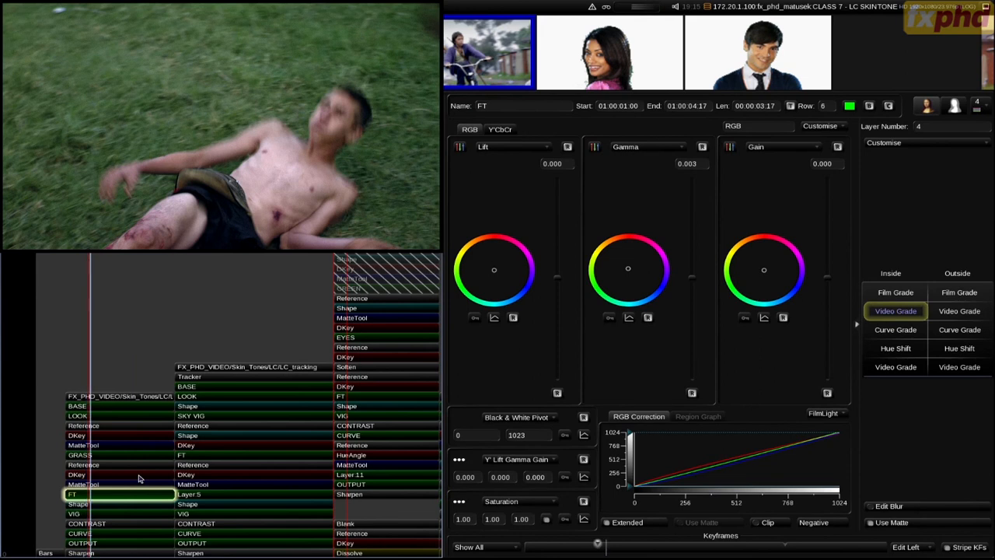
pyautogui.press('pagedown')
pyautogui.press('pageup')
pyautogui.press('space')
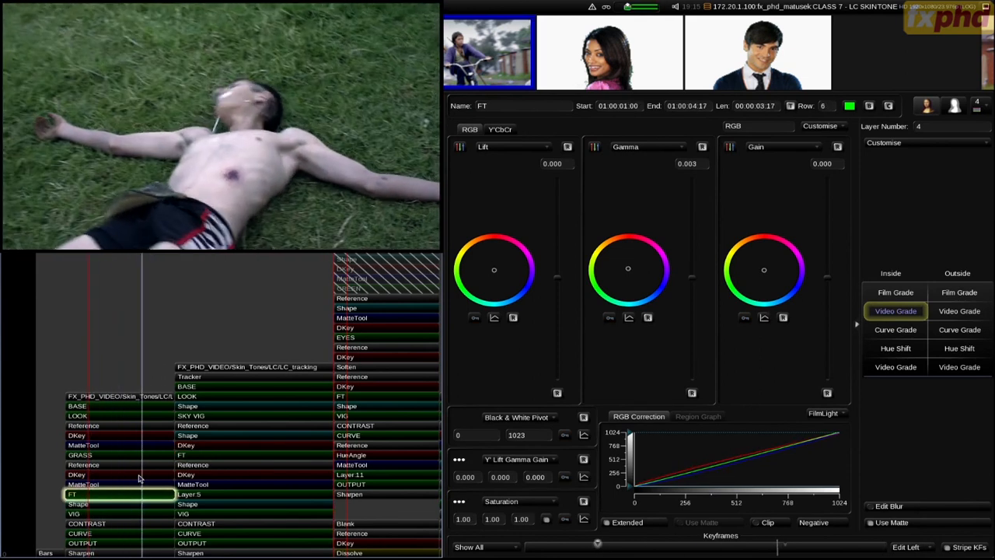